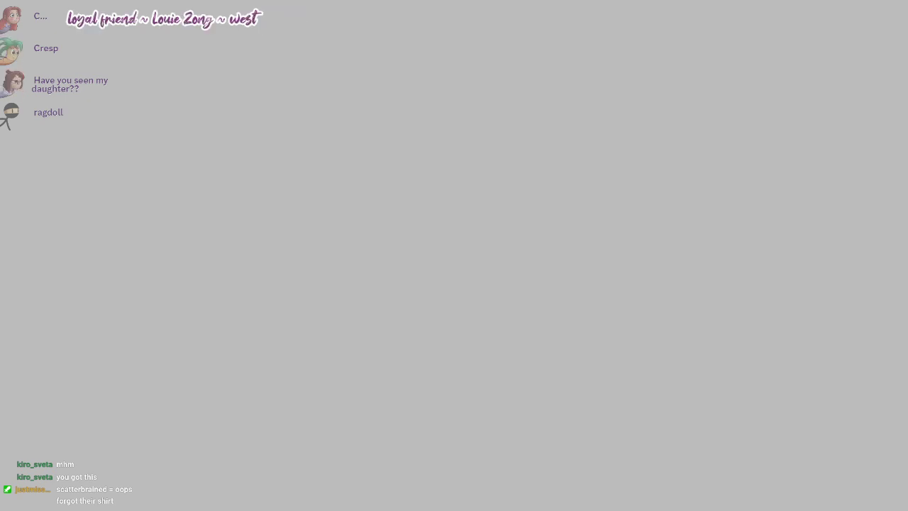
pyautogui.moveTo(385, 117); pyautogui.dragTo(432, 105)
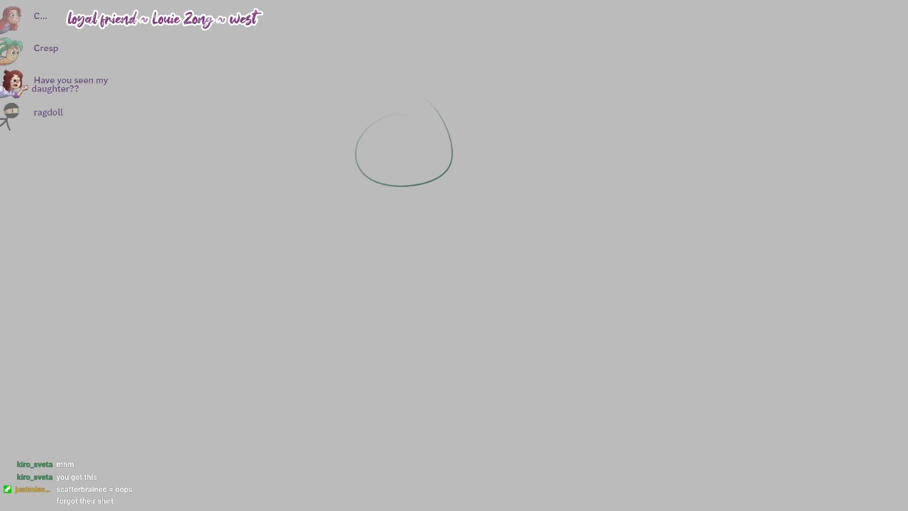
pyautogui.hotkey('ctrl', 'z')
pyautogui.moveTo(363, 108); pyautogui.dragTo(343, 135)
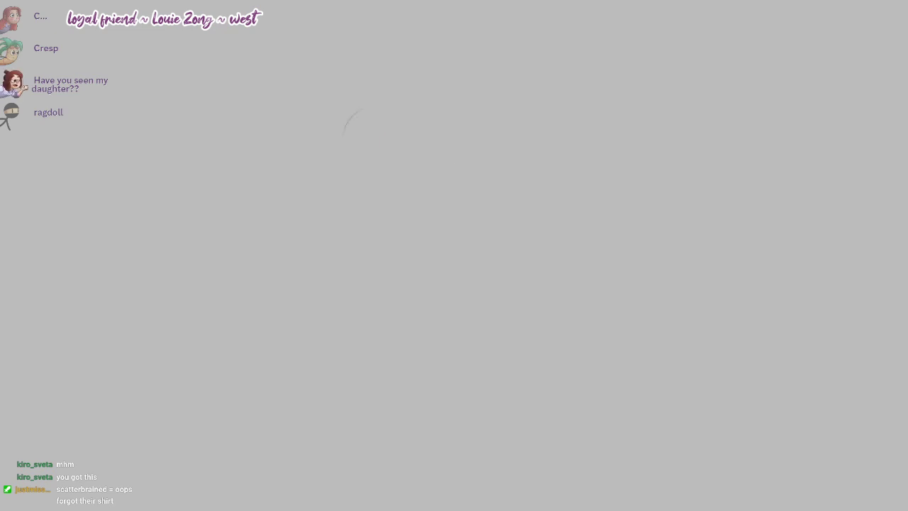
pyautogui.moveTo(350, 111); pyautogui.dragTo(348, 175)
pyautogui.hotkey('ctrl', 'z')
pyautogui.hotkey('ctrl', 'z')
# Sketch the head as a loose circle with a curved side guideline and a rounded jaw below it
pyautogui.moveTo(359, 112); pyautogui.dragTo(401, 156)
pyautogui.moveTo(357, 114); pyautogui.dragTo(356, 182)
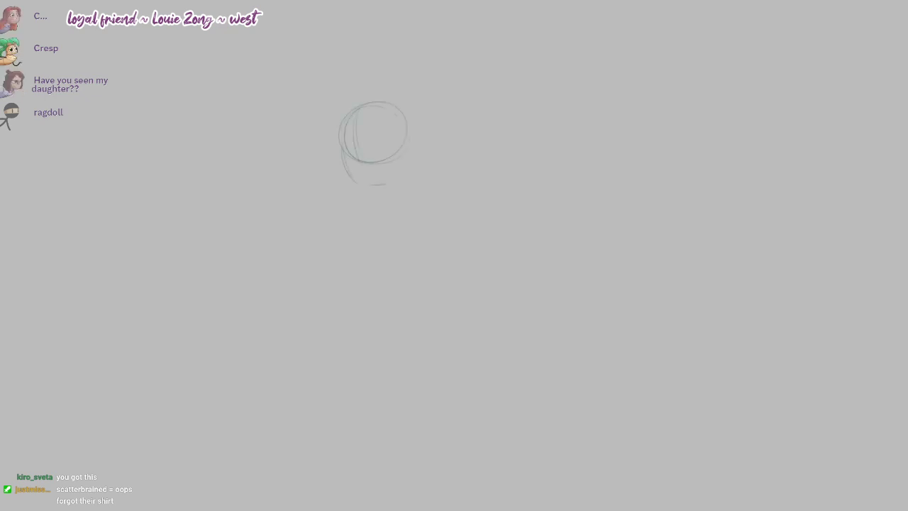
pyautogui.moveTo(409, 137)
pyautogui.mouseDown()
pyautogui.moveTo(402, 178)
pyautogui.moveTo(406, 172)
pyautogui.mouseUp()
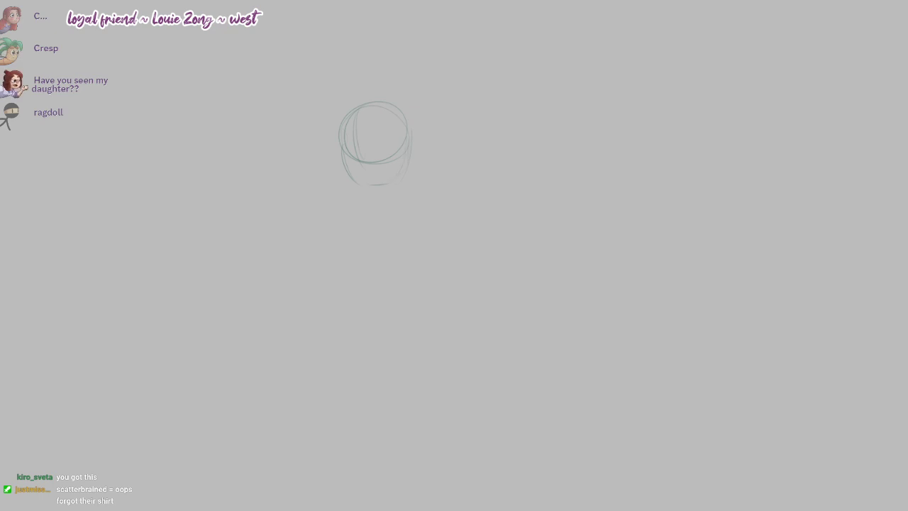
pyautogui.moveTo(348, 170); pyautogui.dragTo(402, 197)
pyautogui.moveTo(412, 139)
pyautogui.mouseDown()
pyautogui.moveTo(434, 166)
pyautogui.moveTo(497, 183)
pyautogui.mouseUp()
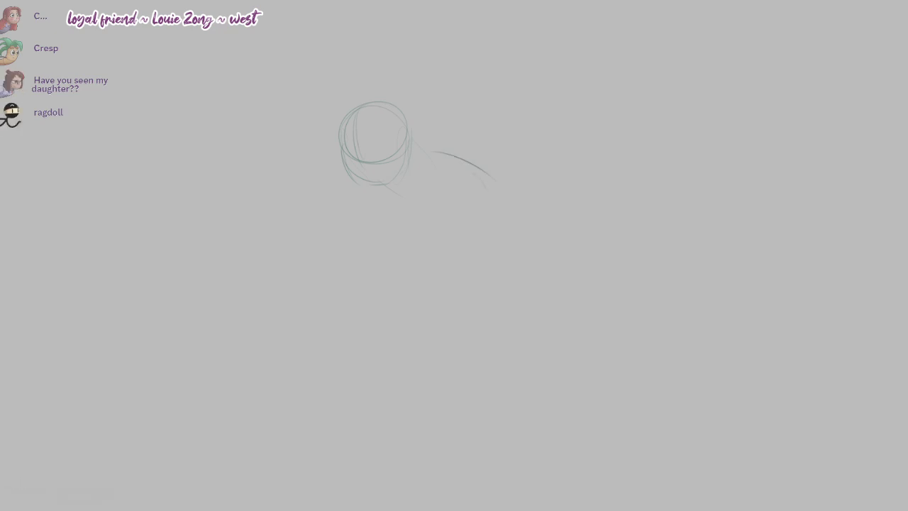
pyautogui.hotkey('ctrl', 'z')
pyautogui.moveTo(451, 154); pyautogui.dragTo(492, 178)
pyautogui.moveTo(454, 156); pyautogui.dragTo(434, 151)
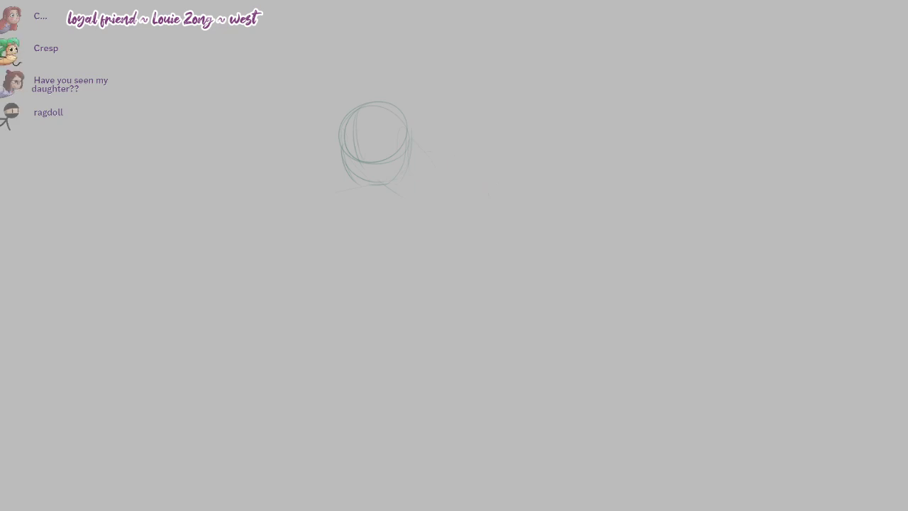
# Sketch the neck sloping down from the back of the head, with a short throat mark under the chin
pyautogui.moveTo(409, 134); pyautogui.dragTo(440, 179)
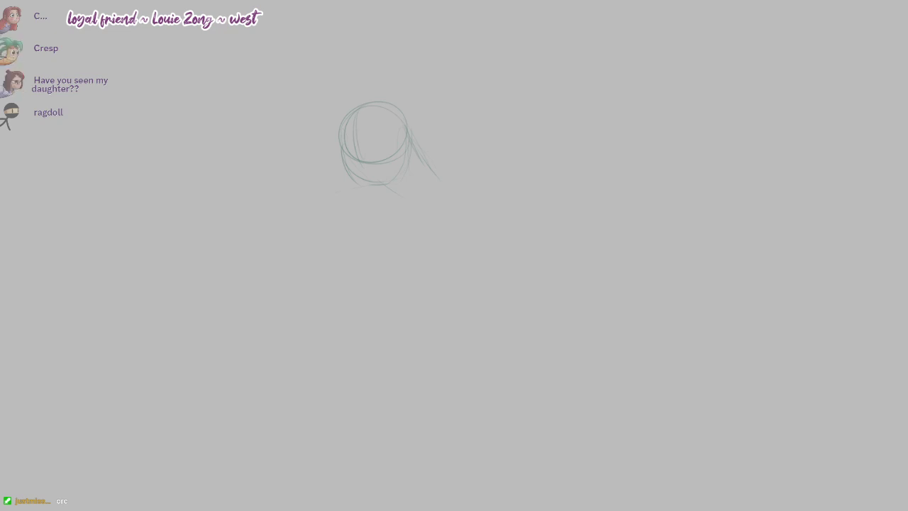
pyautogui.moveTo(354, 195)
pyautogui.mouseDown()
pyautogui.moveTo(372, 183)
pyautogui.moveTo(397, 218)
pyautogui.mouseUp()
pyautogui.moveTo(423, 168)
pyautogui.mouseDown()
pyautogui.moveTo(413, 126)
pyautogui.moveTo(421, 175)
pyautogui.mouseUp()
pyautogui.moveTo(409, 131)
pyautogui.mouseDown()
pyautogui.moveTo(419, 159)
pyautogui.moveTo(488, 188)
pyautogui.mouseUp()
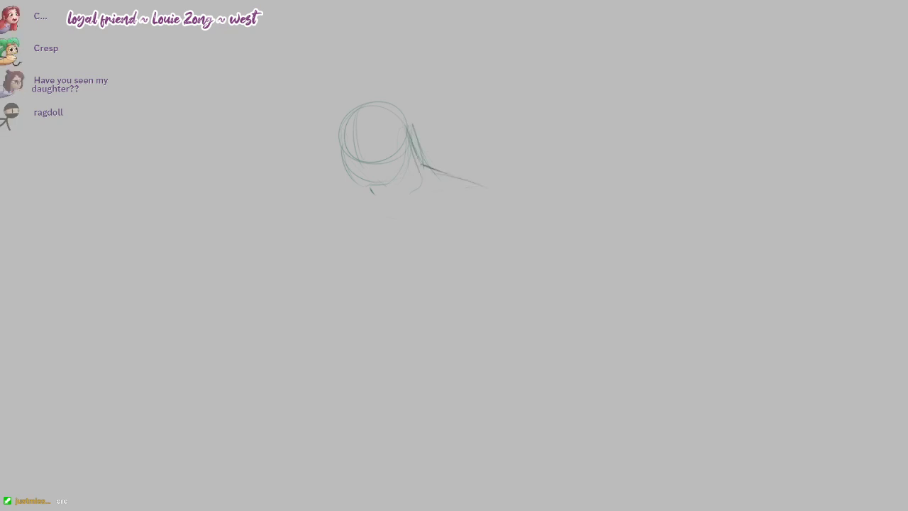
pyautogui.hotkey('ctrl', 'z')
pyautogui.hotkey('ctrl', 'z')
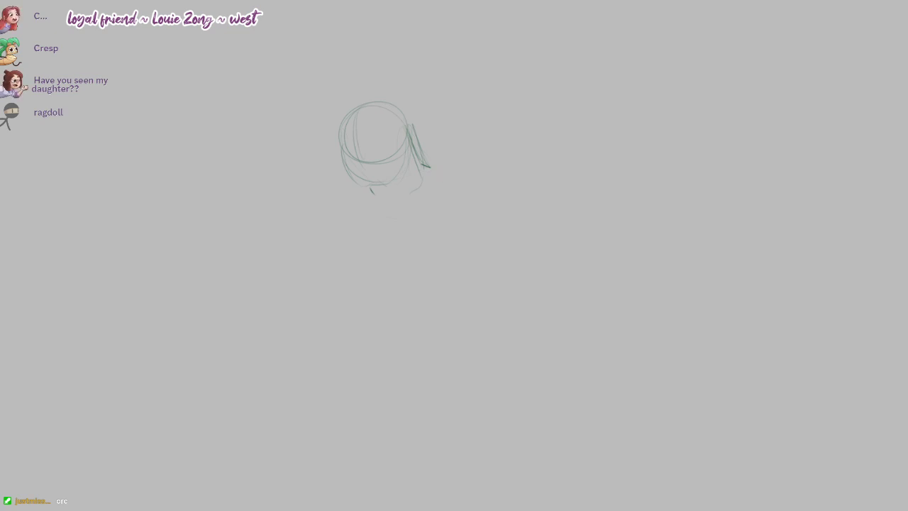
# Sketch the curved shoulder lines on both sides of the neck
pyautogui.moveTo(426, 166); pyautogui.dragTo(487, 172)
pyautogui.hotkey('ctrl', 'z')
pyautogui.moveTo(425, 165); pyautogui.dragTo(470, 176)
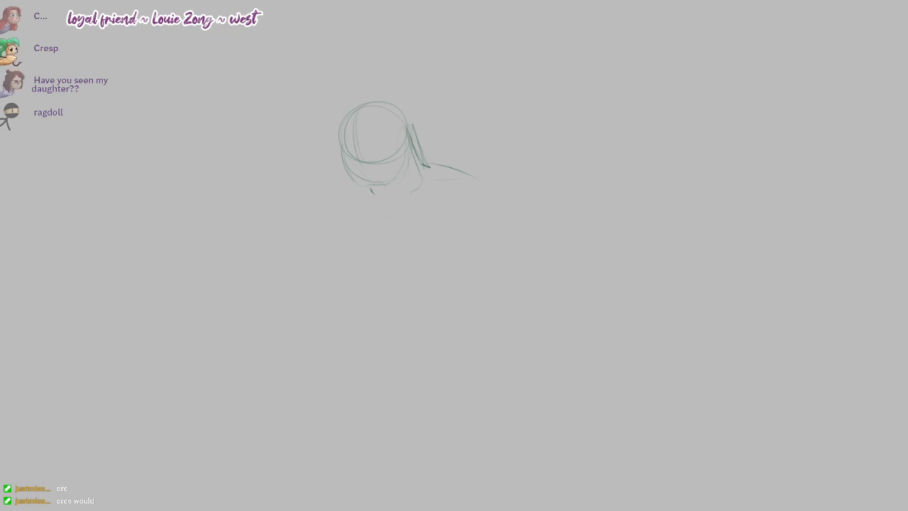
pyautogui.moveTo(344, 179)
pyautogui.mouseDown()
pyautogui.moveTo(327, 192)
pyautogui.moveTo(366, 204)
pyautogui.mouseUp()
pyautogui.hotkey('ctrl', 'z')
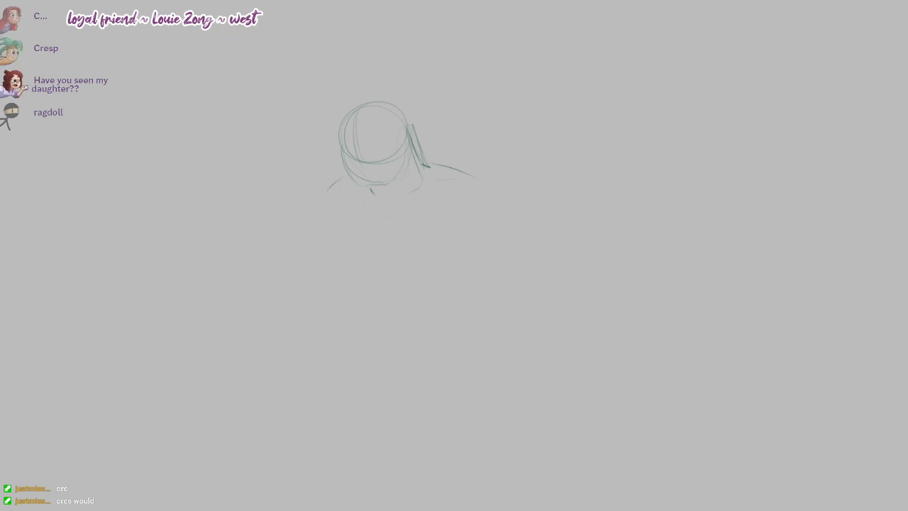
# Block in the torso with its outer sides, a centre line, the lower ribcage curve and a tapered waist
pyautogui.moveTo(361, 282); pyautogui.dragTo(425, 288)
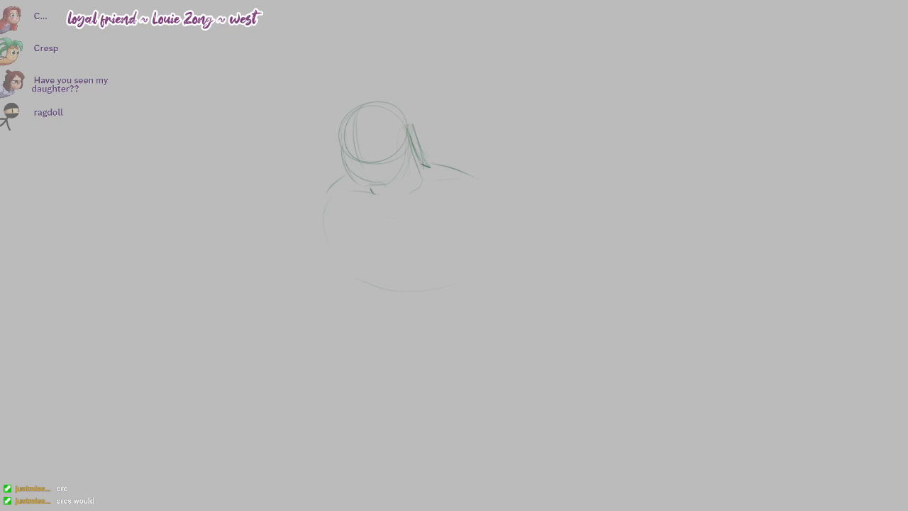
pyautogui.moveTo(486, 192); pyautogui.dragTo(495, 227)
pyautogui.moveTo(397, 272); pyautogui.dragTo(467, 282)
pyautogui.moveTo(357, 302); pyautogui.dragTo(379, 334)
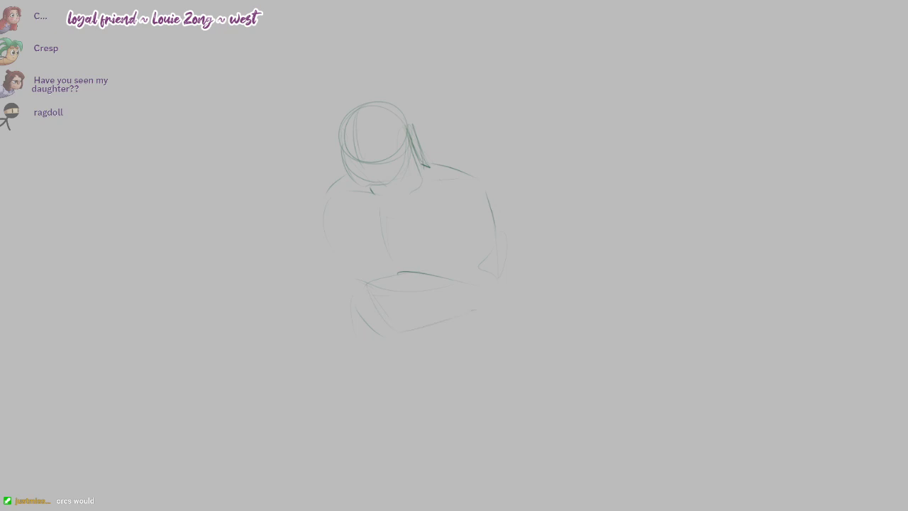
# Sketch the hips with side contours below the waist and the first outer lines of both thighs
pyautogui.moveTo(494, 276); pyautogui.dragTo(502, 311)
pyautogui.moveTo(358, 359); pyautogui.dragTo(345, 370)
pyautogui.moveTo(402, 335); pyautogui.dragTo(425, 345)
pyautogui.moveTo(500, 305); pyautogui.dragTo(518, 359)
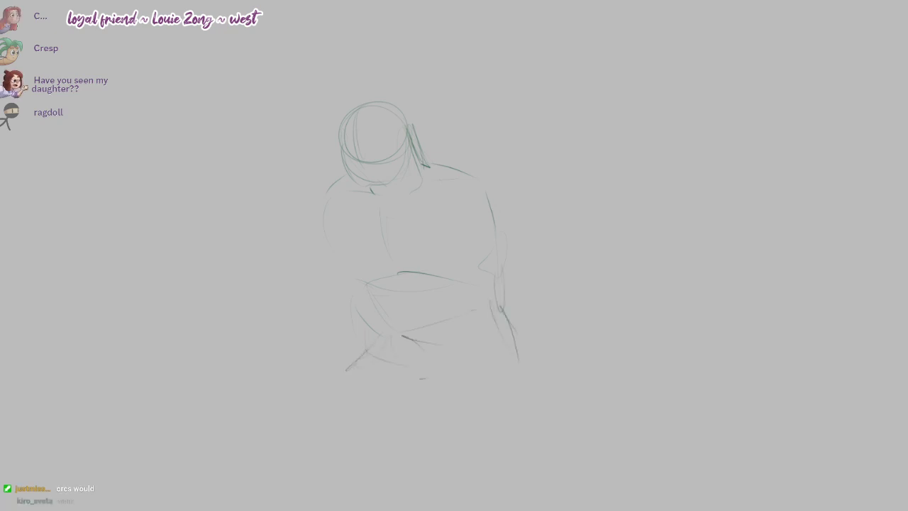
pyautogui.hotkey('ctrl', 'z')
pyautogui.hotkey('ctrl', 'z')
pyautogui.moveTo(376, 332); pyautogui.dragTo(377, 389)
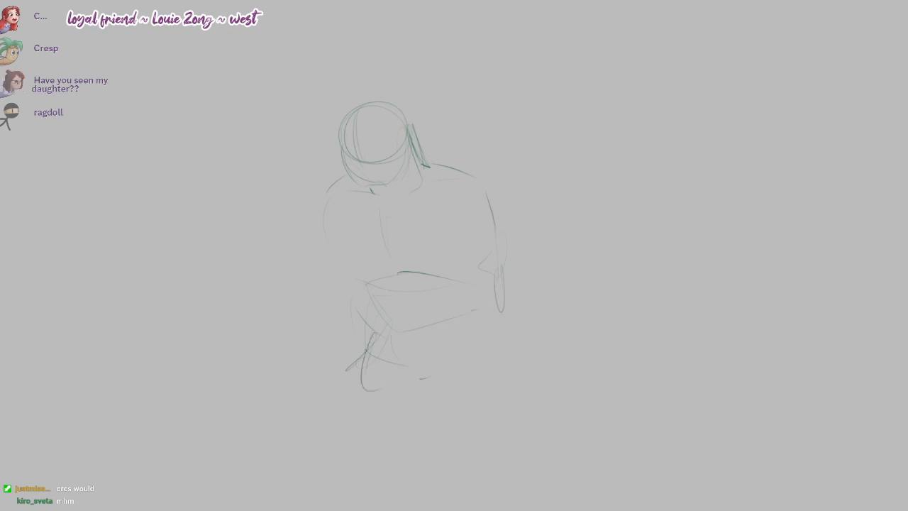
pyautogui.moveTo(497, 314)
pyautogui.mouseDown()
pyautogui.moveTo(530, 366)
pyautogui.moveTo(516, 366)
pyautogui.mouseUp()
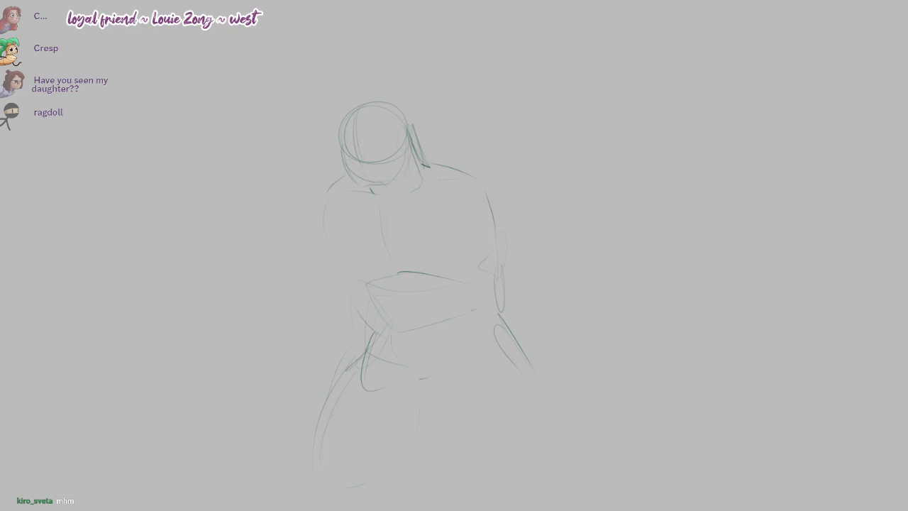
# Sketch the rounded outlines of both spread thighs, meeting at the crotch
pyautogui.scroll(-1, 305, 92)
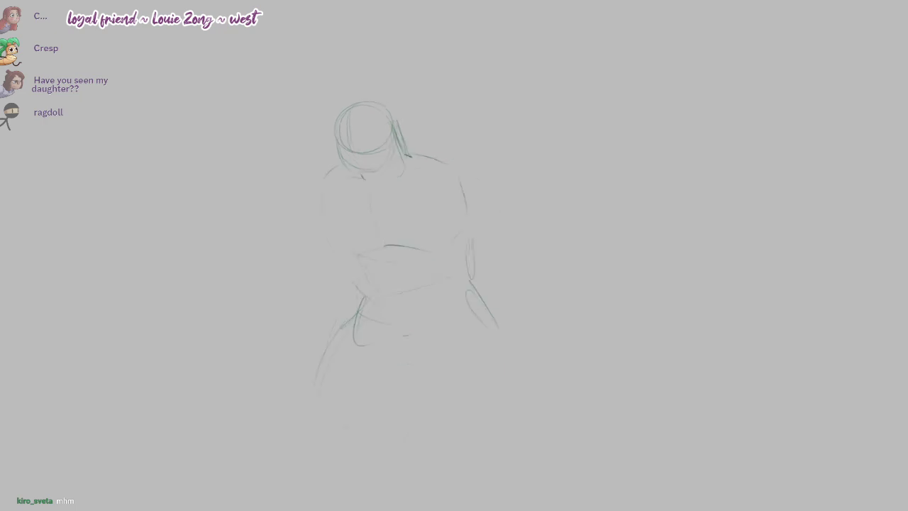
pyautogui.moveTo(398, 272); pyautogui.dragTo(385, 236)
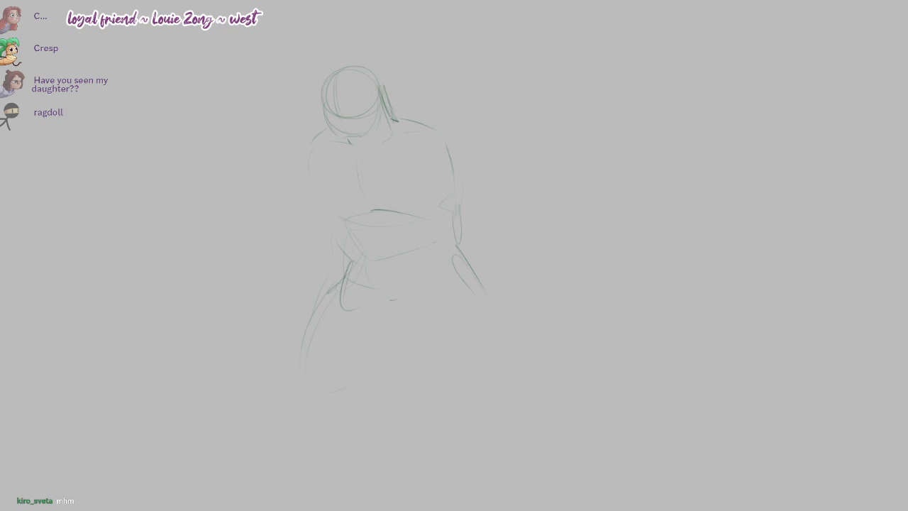
pyautogui.moveTo(346, 270)
pyautogui.mouseDown()
pyautogui.moveTo(317, 317)
pyautogui.moveTo(328, 398)
pyautogui.mouseUp()
pyautogui.moveTo(399, 324)
pyautogui.mouseDown()
pyautogui.moveTo(437, 362)
pyautogui.moveTo(474, 373)
pyautogui.mouseUp()
pyautogui.moveTo(498, 287); pyautogui.dragTo(521, 374)
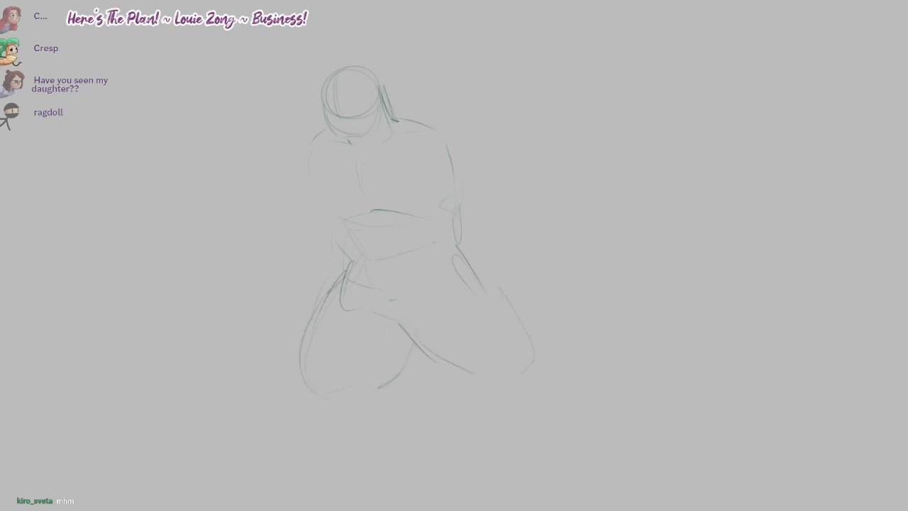
# Refine the thigh contours, reshaping the far knee and straightening the outer edge of the near thigh
pyautogui.moveTo(470, 263); pyautogui.dragTo(512, 346)
pyautogui.moveTo(410, 327); pyautogui.dragTo(444, 389)
pyautogui.moveTo(510, 359); pyautogui.dragTo(482, 390)
pyautogui.moveTo(497, 295)
pyautogui.mouseDown()
pyautogui.moveTo(512, 359)
pyautogui.moveTo(411, 329)
pyautogui.mouseUp()
pyautogui.moveTo(301, 359); pyautogui.dragTo(327, 397)
pyautogui.moveTo(310, 335); pyautogui.dragTo(283, 400)
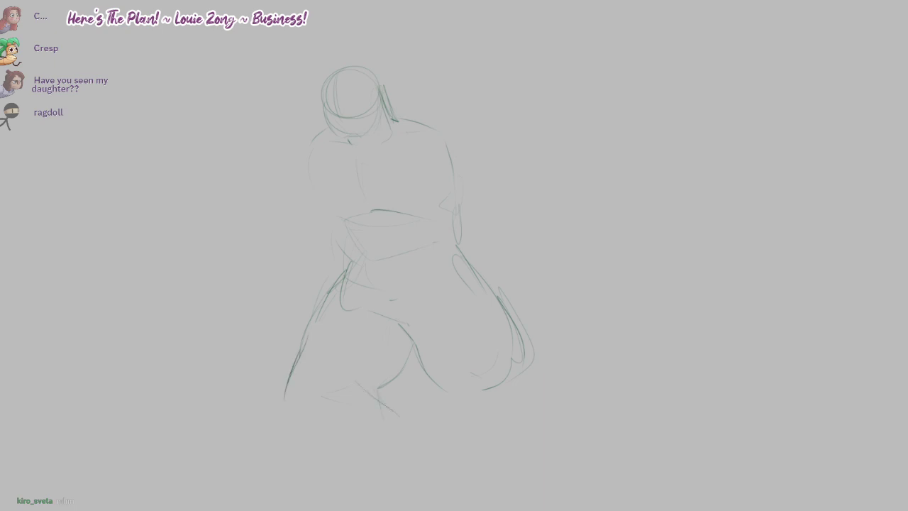
# Sketch the near leg's shin and ankle below the knee, undoing the rough calf strokes
pyautogui.moveTo(369, 394); pyautogui.dragTo(396, 447)
pyautogui.moveTo(383, 417); pyautogui.dragTo(417, 466)
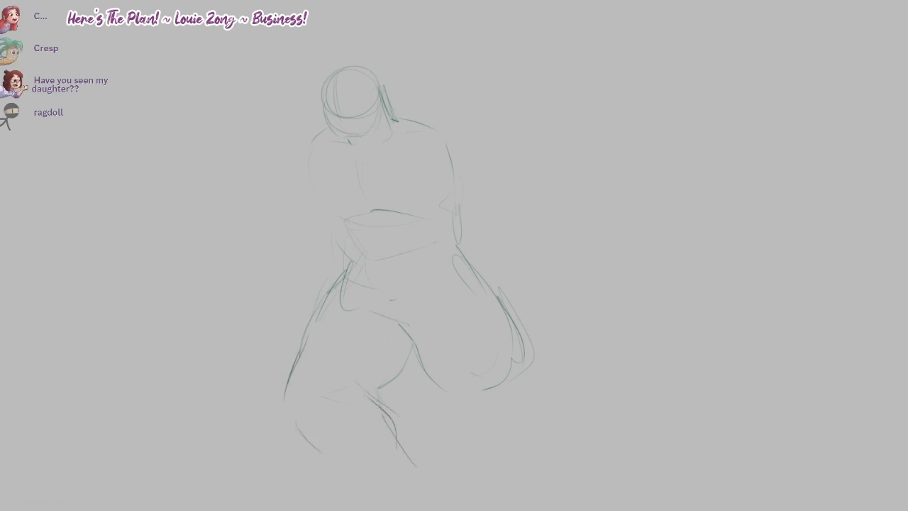
pyautogui.moveTo(296, 418); pyautogui.dragTo(323, 452)
pyautogui.moveTo(398, 447); pyautogui.dragTo(366, 392)
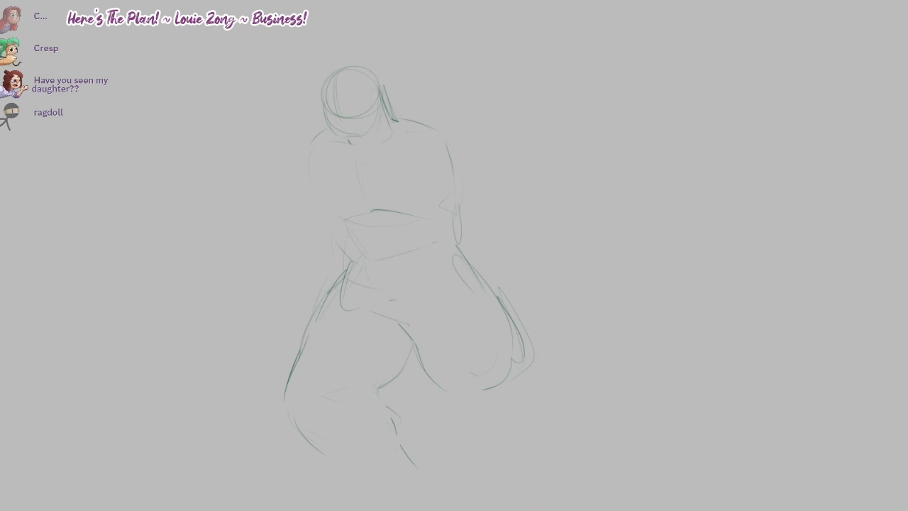
pyautogui.moveTo(399, 439); pyautogui.dragTo(412, 451)
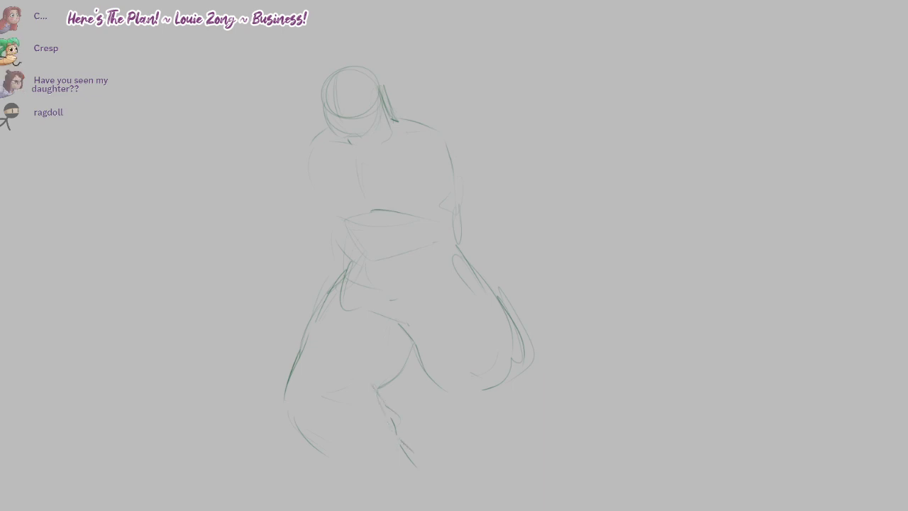
pyautogui.moveTo(324, 457); pyautogui.dragTo(294, 496)
pyautogui.moveTo(405, 458); pyautogui.dragTo(396, 499)
pyautogui.hotkey('ctrl', 'z')
pyautogui.hotkey('ctrl', 'z')
pyautogui.hotkey('ctrl', 'z')
pyautogui.hotkey('ctrl', 'z')
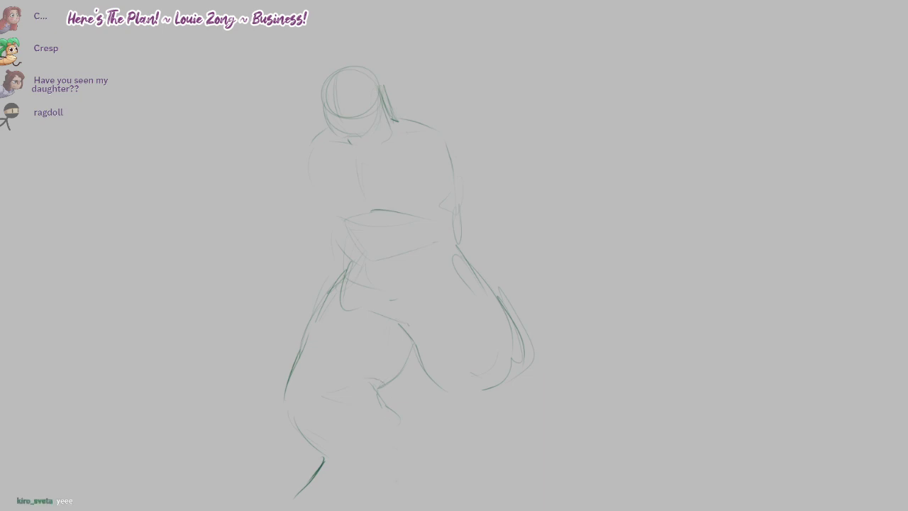
pyautogui.hotkey('ctrl', 'z')
pyautogui.moveTo(409, 360)
pyautogui.mouseDown()
pyautogui.moveTo(362, 397)
pyautogui.moveTo(373, 397)
pyautogui.moveTo(393, 447)
pyautogui.mouseUp()
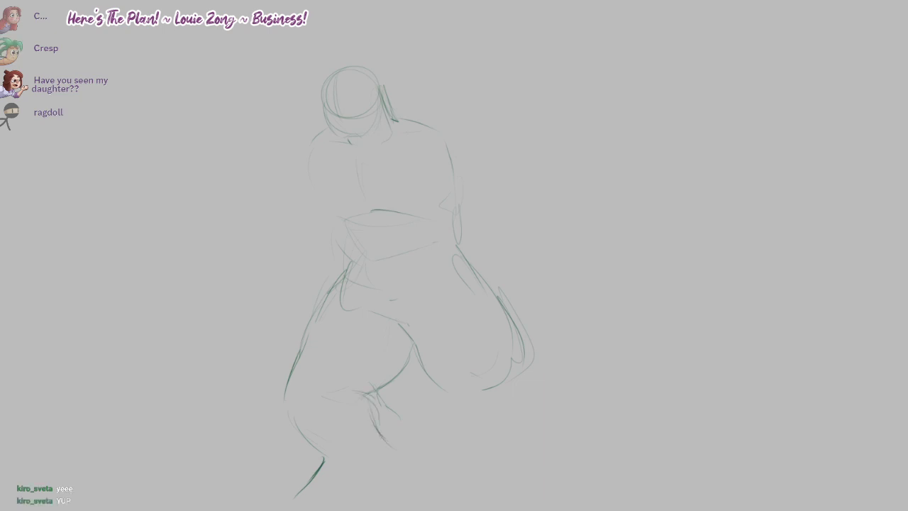
pyautogui.hotkey('ctrl', 'z')
pyautogui.hotkey('ctrl', 'z')
pyautogui.hotkey('ctrl', 'z')
pyautogui.hotkey('ctrl', 'z')
pyautogui.hotkey('ctrl', 'z')
# Extend the underside of the near thigh toward the knee and round off the knee's lower edge
pyautogui.moveTo(376, 393); pyautogui.dragTo(352, 408)
pyautogui.moveTo(380, 386)
pyautogui.mouseDown()
pyautogui.moveTo(351, 408)
pyautogui.moveTo(355, 393)
pyautogui.mouseUp()
pyautogui.hotkey('ctrl', 'z')
pyautogui.hotkey('ctrl', 'z')
pyautogui.hotkey('ctrl', 'z')
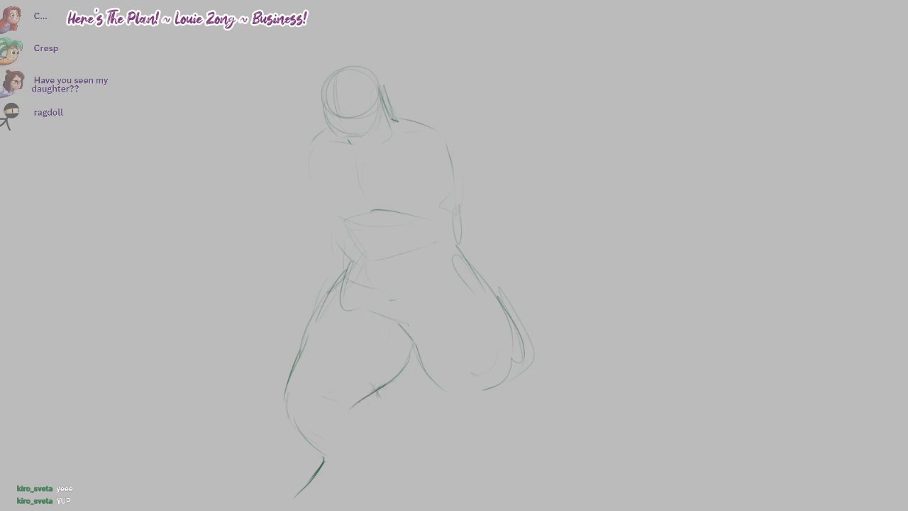
pyautogui.moveTo(289, 410); pyautogui.dragTo(333, 429)
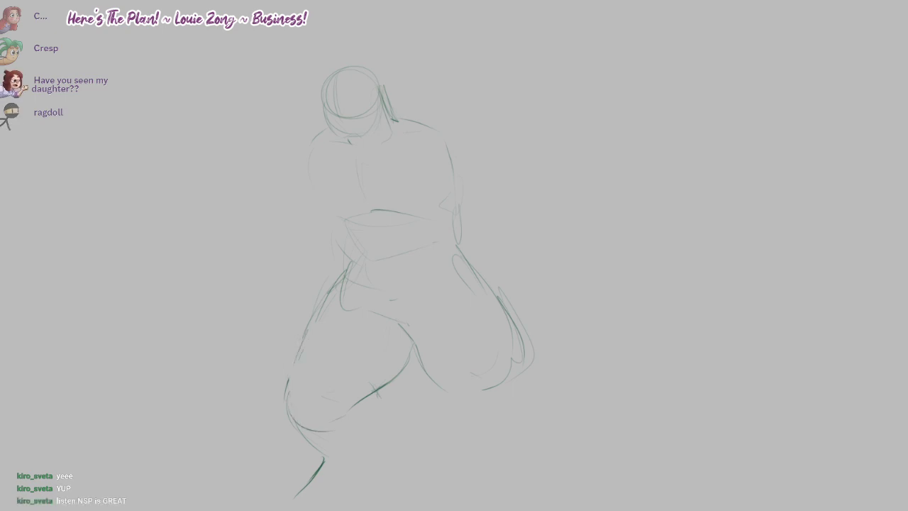
# Sketch the back of the near leg's calf, bending at the hock and running down to the foot
pyautogui.moveTo(328, 383)
pyautogui.mouseDown()
pyautogui.moveTo(360, 386)
pyautogui.moveTo(369, 427)
pyautogui.mouseUp()
pyautogui.hotkey('ctrl', 'z')
pyautogui.moveTo(362, 411)
pyautogui.mouseDown()
pyautogui.moveTo(374, 430)
pyautogui.moveTo(365, 491)
pyautogui.mouseUp()
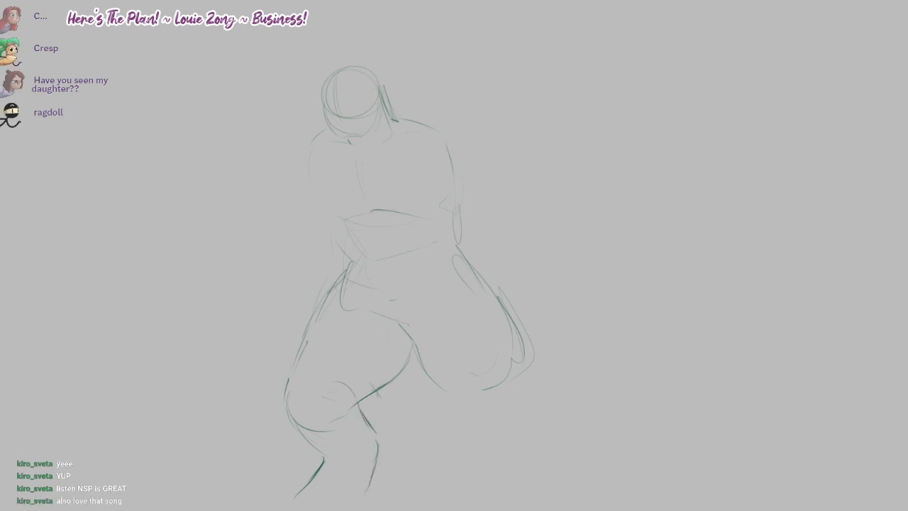
# Sketch the rounded toes of a paw-like foot at the end of the near leg
pyautogui.moveTo(303, 486)
pyautogui.mouseDown()
pyautogui.moveTo(276, 507)
pyautogui.moveTo(332, 509)
pyautogui.mouseUp()
pyautogui.hotkey('ctrl', 'z')
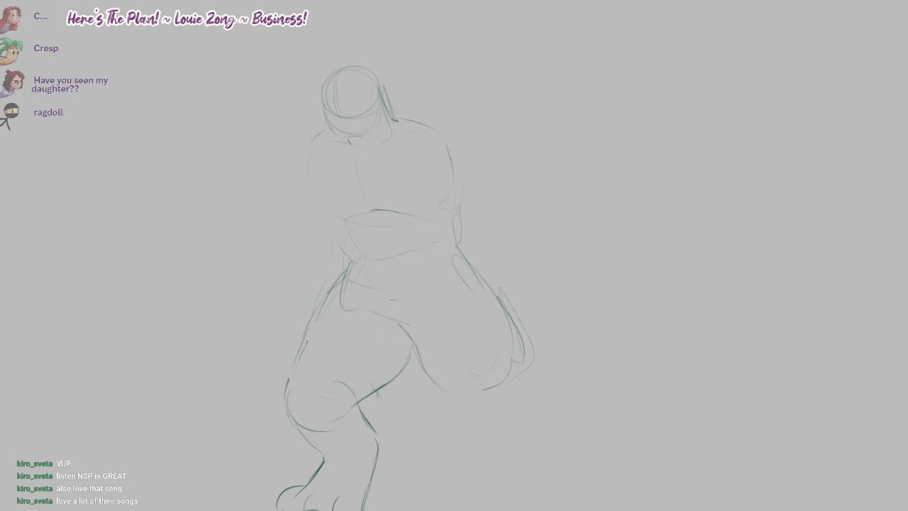
pyautogui.hotkey('ctrl', 'z')
pyautogui.moveTo(313, 494)
pyautogui.mouseDown()
pyautogui.moveTo(302, 510)
pyautogui.moveTo(330, 509)
pyautogui.mouseUp()
pyautogui.hotkey('ctrl', 'z')
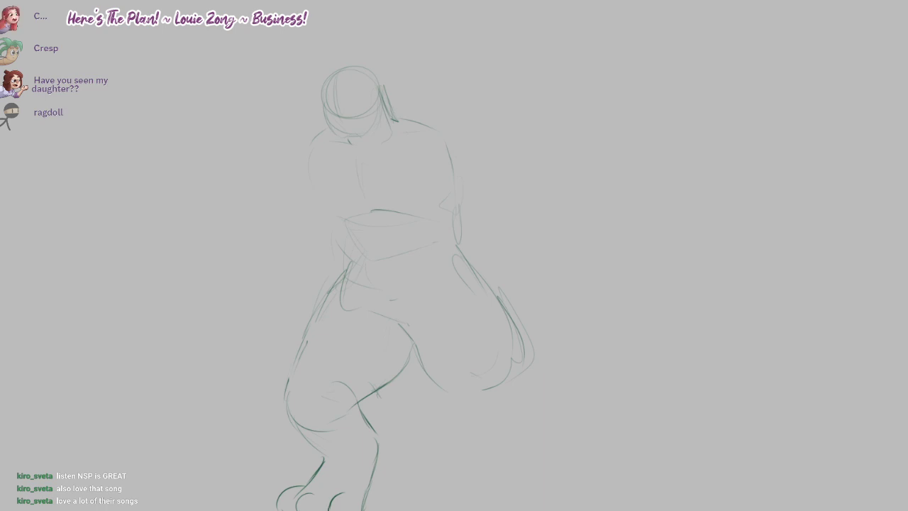
# Refine the foot with small claw marks on the toes and a darker edge at the outer side
pyautogui.moveTo(366, 491); pyautogui.dragTo(366, 510)
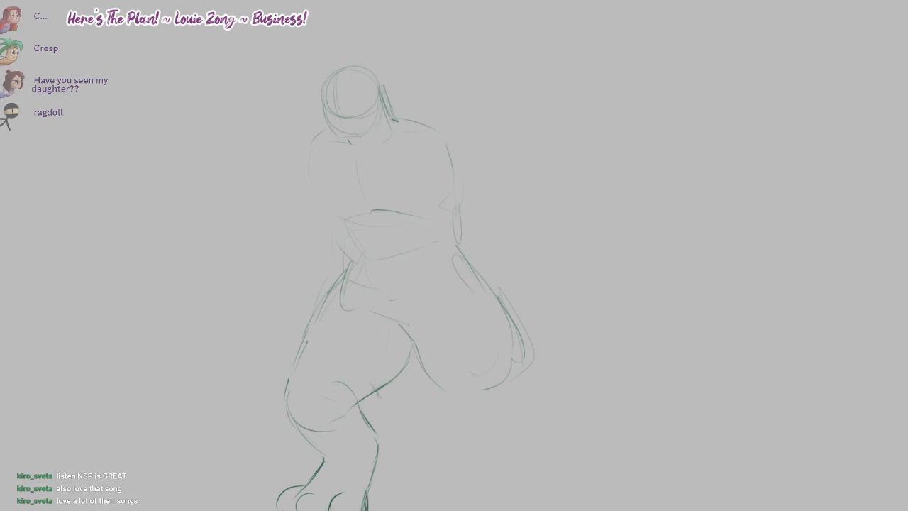
pyautogui.hotkey('ctrl', 'z')
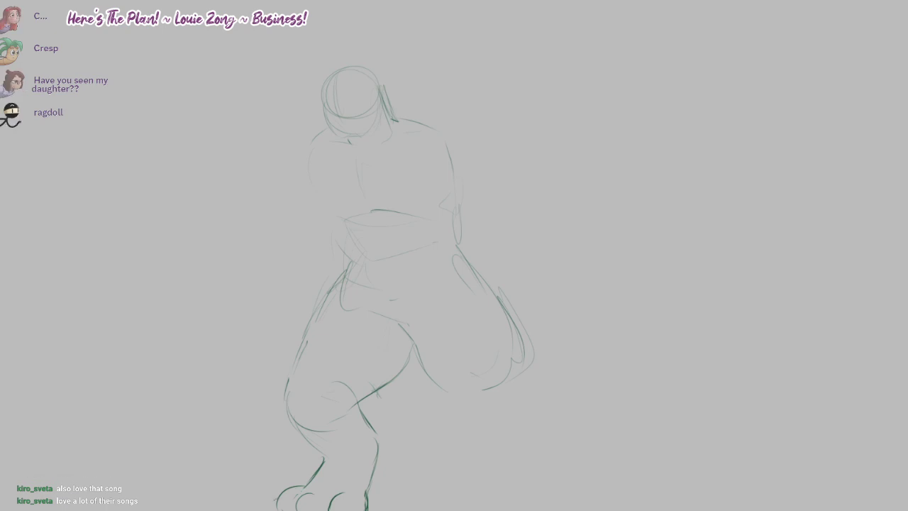
pyautogui.moveTo(279, 499); pyautogui.dragTo(267, 510)
pyautogui.hotkey('ctrl', 'z')
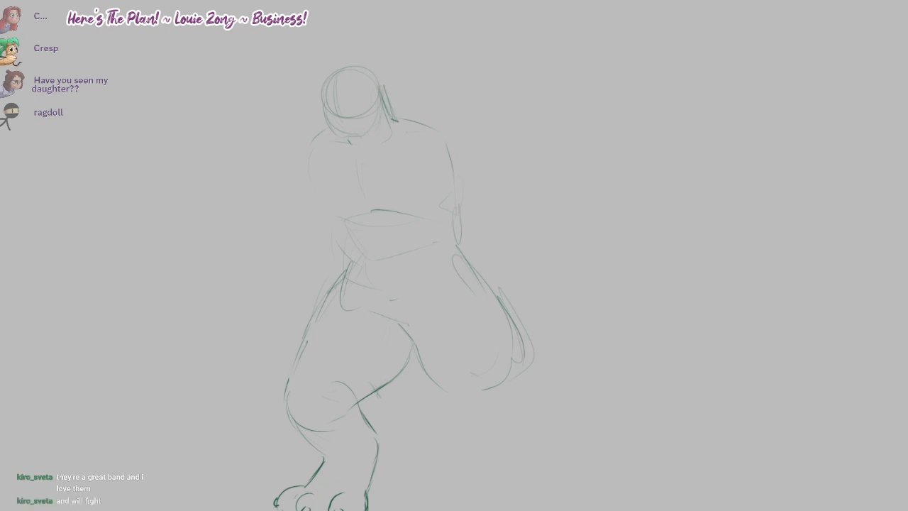
# Erase the arc inside the near knee, then add fur tufts at the hock and darken the shin contour
pyautogui.moveTo(347, 385); pyautogui.dragTo(330, 399)
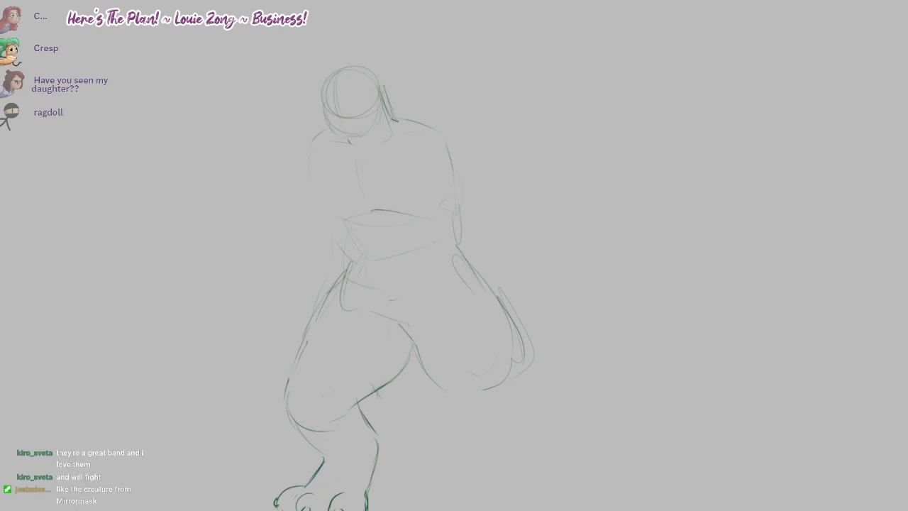
pyautogui.moveTo(377, 434); pyautogui.dragTo(379, 459)
pyautogui.hotkey('ctrl', 'z')
pyautogui.moveTo(307, 432)
pyautogui.mouseDown()
pyautogui.moveTo(330, 455)
pyautogui.moveTo(310, 490)
pyautogui.moveTo(298, 488)
pyautogui.mouseUp()
pyautogui.hotkey('ctrl', 'z')
pyautogui.hotkey('ctrl', 'z')
pyautogui.hotkey('ctrl', 'z')
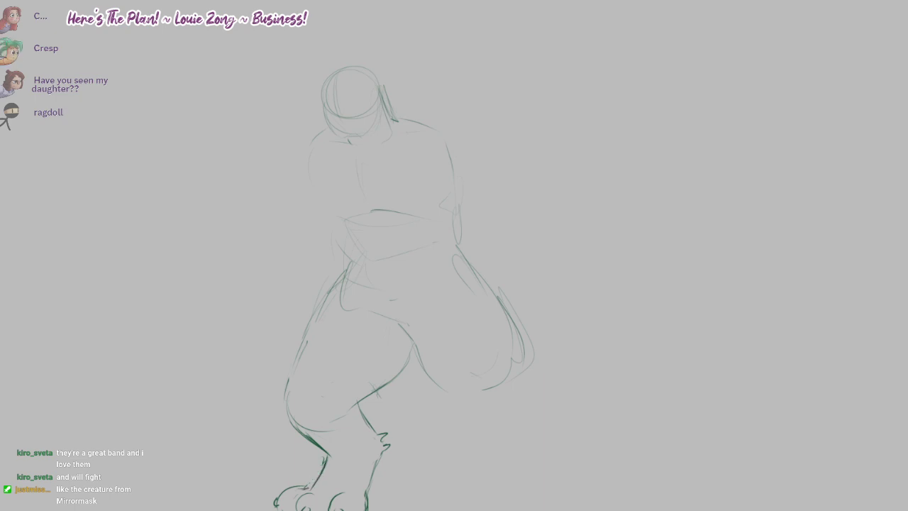
# Darken the back edge of the near leg's shin and tidy the near foot's contour and toes
pyautogui.moveTo(378, 462); pyautogui.dragTo(364, 509)
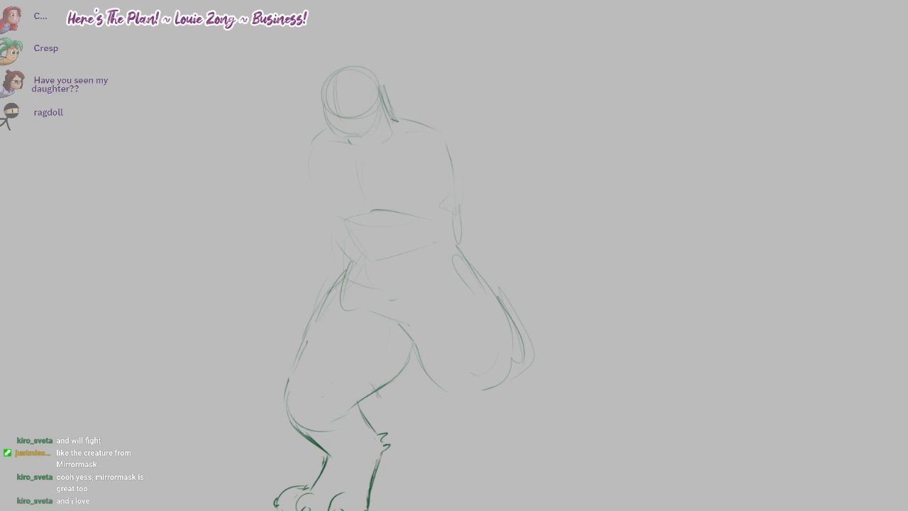
pyautogui.hotkey('ctrl', 'z')
pyautogui.hotkey('ctrl', 'z')
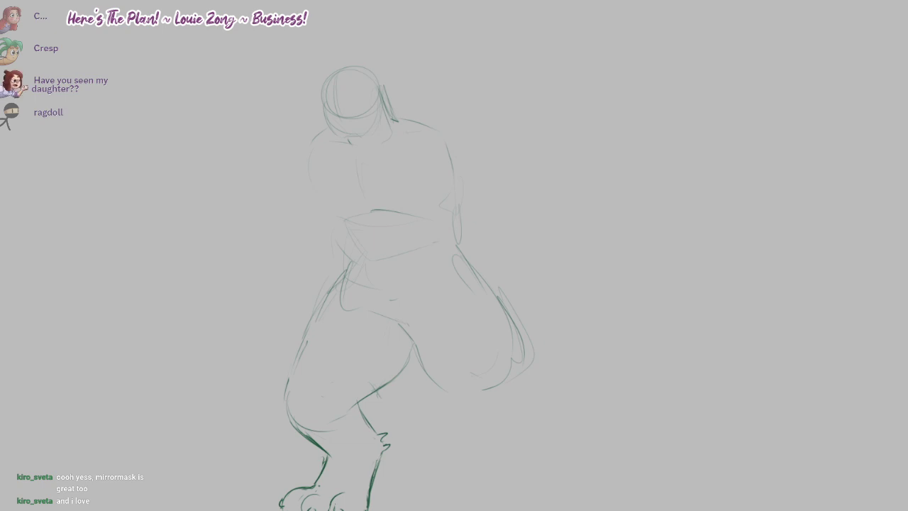
pyautogui.hotkey('ctrl', 'z')
pyautogui.hotkey('ctrl', 'z')
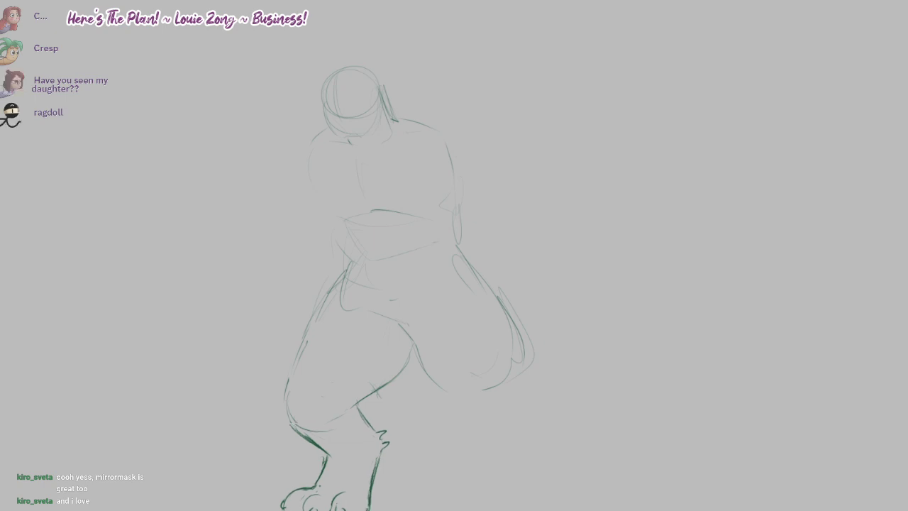
pyautogui.hotkey('ctrl', 'z')
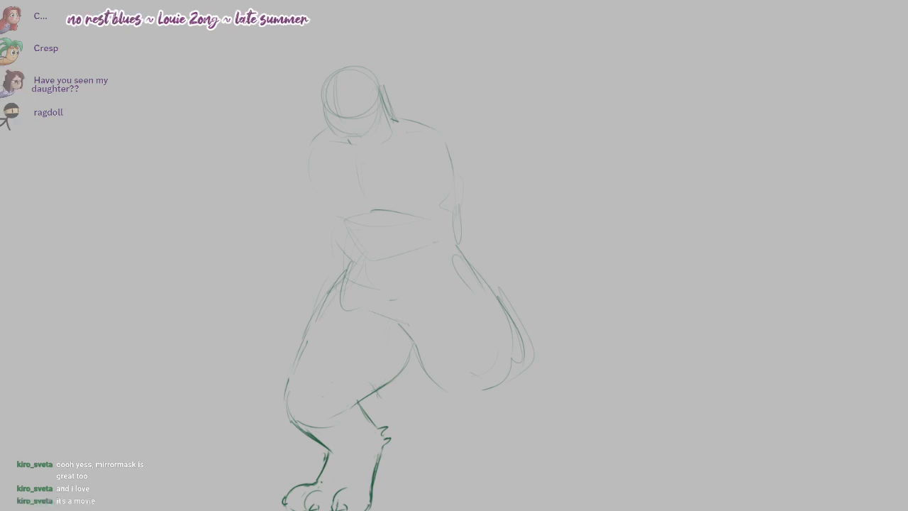
# Try to sketch the far leg's lower leg as a long shin line with a rounded end and outer calf line
pyautogui.moveTo(428, 367); pyautogui.dragTo(481, 429)
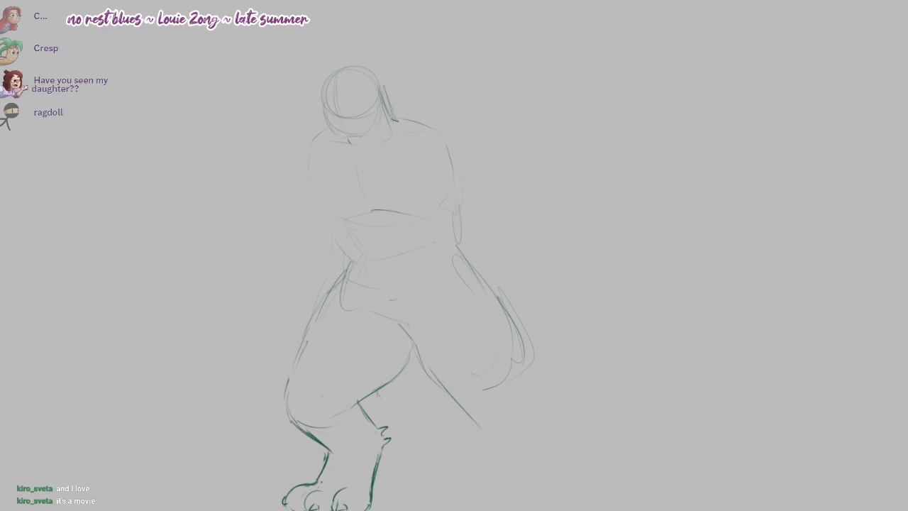
pyautogui.hotkey('ctrl', 'z')
pyautogui.moveTo(441, 390); pyautogui.dragTo(489, 439)
pyautogui.moveTo(516, 447); pyautogui.dragTo(538, 441)
pyautogui.moveTo(509, 339)
pyautogui.mouseDown()
pyautogui.moveTo(539, 407)
pyautogui.moveTo(543, 394)
pyautogui.mouseUp()
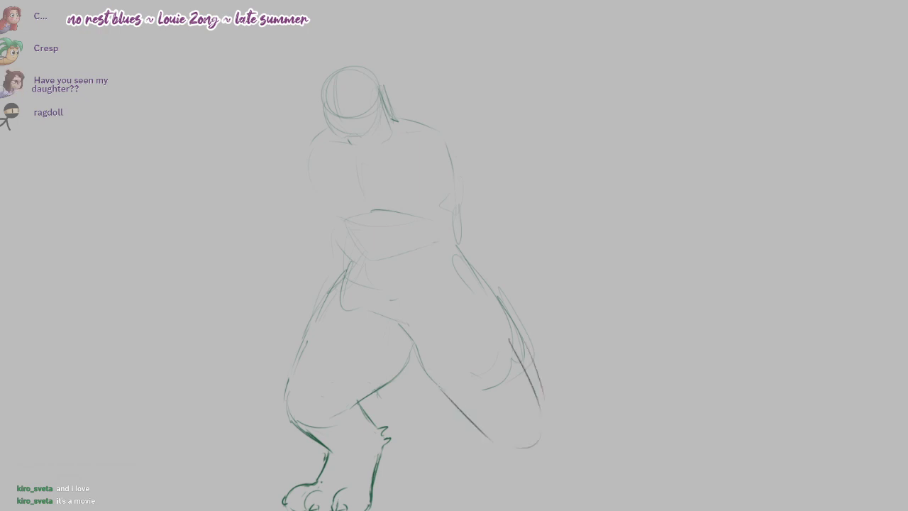
pyautogui.moveTo(525, 359); pyautogui.dragTo(543, 424)
pyautogui.moveTo(529, 380); pyautogui.dragTo(549, 450)
pyautogui.hotkey('ctrl', 'z')
pyautogui.hotkey('ctrl', 'z')
pyautogui.hotkey('ctrl', 'z')
pyautogui.hotkey('ctrl', 'z')
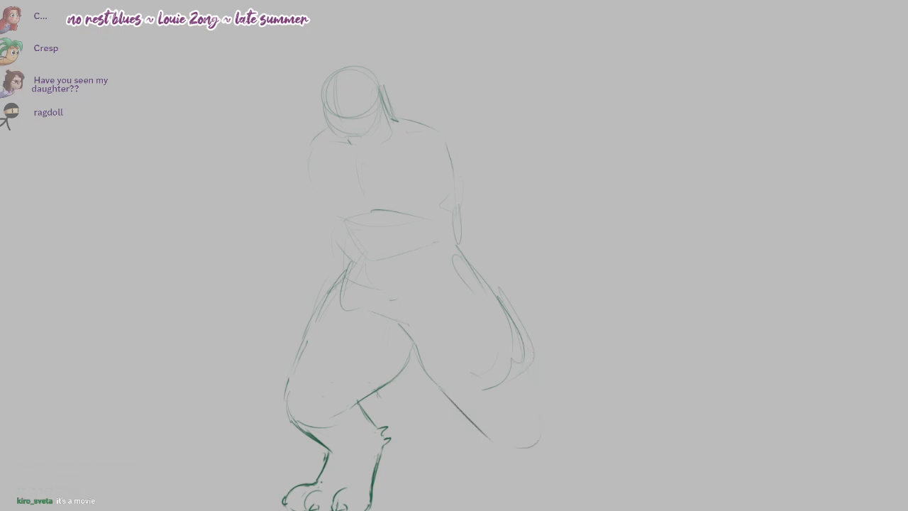
# Darken the inner and lower contour of the far thigh, then erase the rough lower-leg lines beneath it
pyautogui.moveTo(398, 327)
pyautogui.mouseDown()
pyautogui.moveTo(422, 370)
pyautogui.moveTo(488, 390)
pyautogui.moveTo(517, 323)
pyautogui.mouseUp()
pyautogui.moveTo(489, 439); pyautogui.dragTo(448, 397)
pyautogui.moveTo(516, 447); pyautogui.dragTo(540, 437)
# Sketch the far leg's inner shin and outer calf lines below the knee, and firm up the thigh's outer contour
pyautogui.moveTo(449, 394)
pyautogui.mouseDown()
pyautogui.moveTo(469, 433)
pyautogui.moveTo(451, 403)
pyautogui.moveTo(511, 464)
pyautogui.mouseUp()
pyautogui.hotkey('ctrl', 'z')
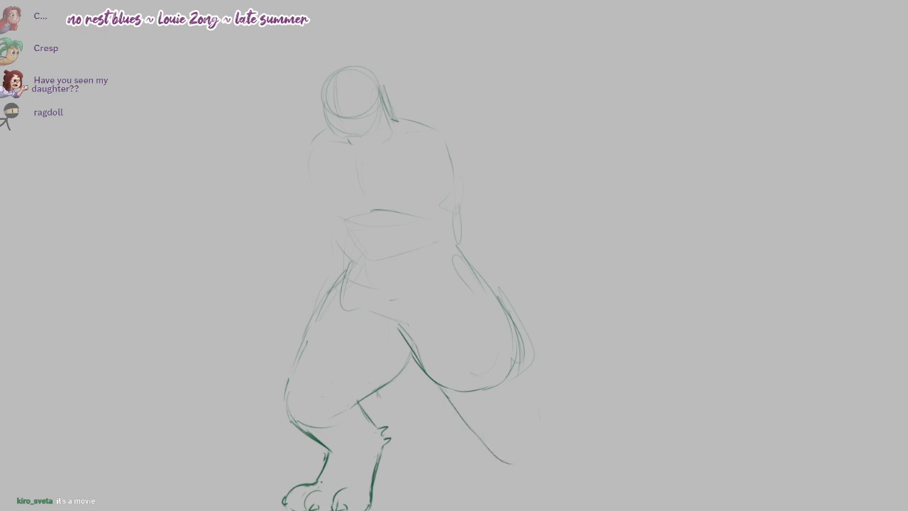
pyautogui.moveTo(519, 371); pyautogui.dragTo(539, 415)
pyautogui.hotkey('ctrl', 'z')
pyautogui.moveTo(502, 289)
pyautogui.mouseDown()
pyautogui.moveTo(523, 338)
pyautogui.moveTo(519, 370)
pyautogui.moveTo(503, 324)
pyautogui.moveTo(535, 420)
pyautogui.mouseUp()
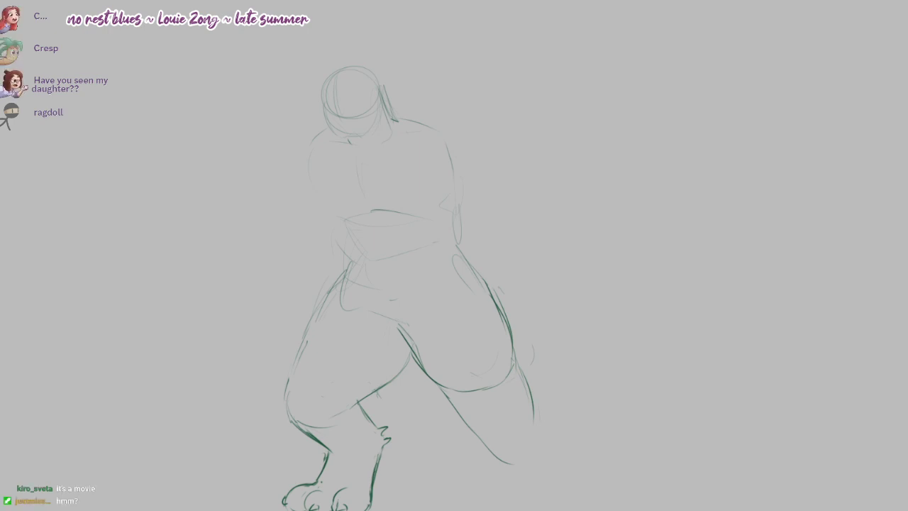
pyautogui.hotkey('ctrl', 'z')
# Redraw the far leg's inner shin and sketch its ankle and instep lines, adding an arc across the near ankle
pyautogui.moveTo(441, 394)
pyautogui.mouseDown()
pyautogui.moveTo(458, 430)
pyautogui.moveTo(509, 462)
pyautogui.moveTo(474, 444)
pyautogui.moveTo(501, 455)
pyautogui.moveTo(524, 435)
pyautogui.moveTo(500, 488)
pyautogui.mouseUp()
pyautogui.moveTo(521, 443); pyautogui.dragTo(563, 484)
pyautogui.hotkey('ctrl', 'z')
pyautogui.hotkey('ctrl', 'z')
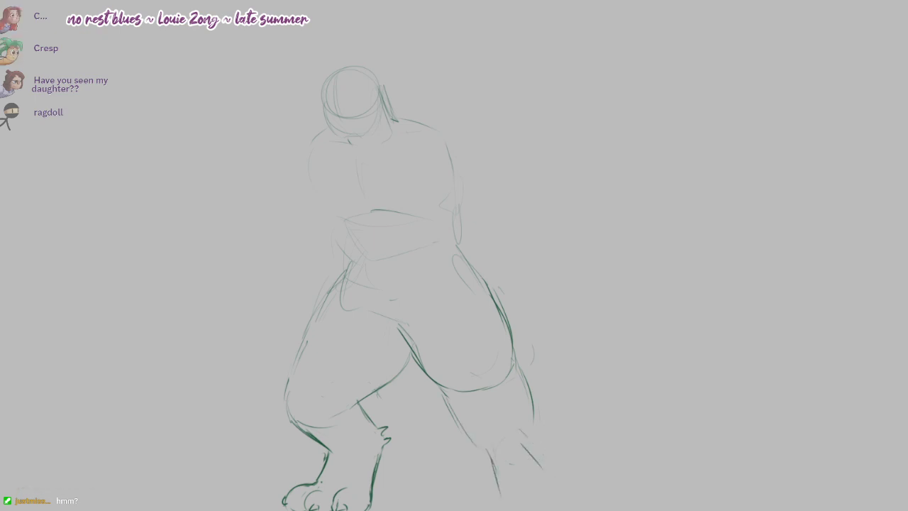
pyautogui.moveTo(534, 441); pyautogui.dragTo(563, 482)
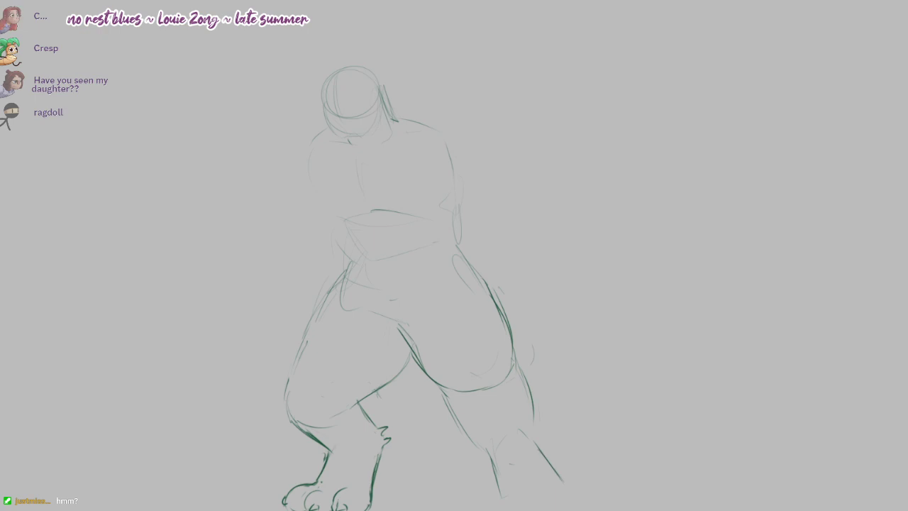
pyautogui.moveTo(341, 449); pyautogui.dragTo(358, 442)
pyautogui.moveTo(499, 474); pyautogui.dragTo(500, 505)
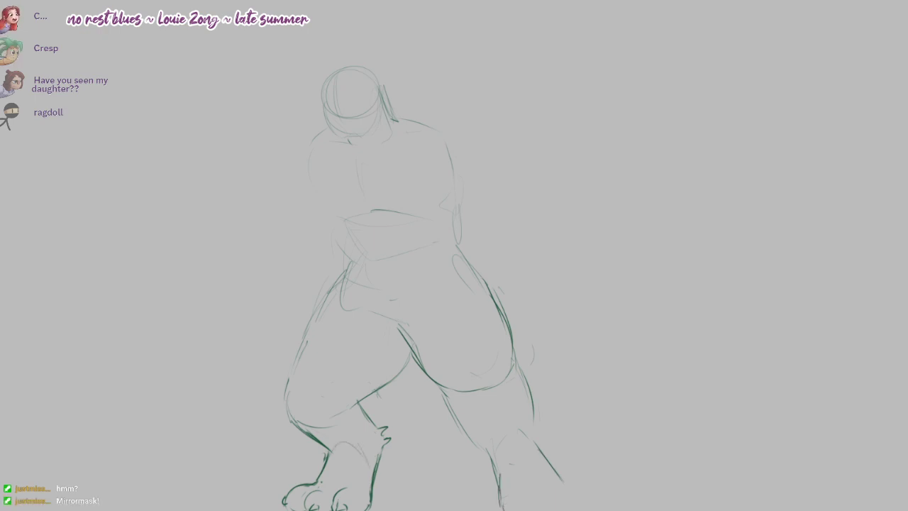
# Sketch the far foot's outer edge and rounded paw toes with small claw marks
pyautogui.moveTo(570, 484); pyautogui.dragTo(580, 510)
pyautogui.moveTo(508, 497)
pyautogui.mouseDown()
pyautogui.moveTo(559, 492)
pyautogui.moveTo(565, 508)
pyautogui.moveTo(581, 498)
pyautogui.mouseUp()
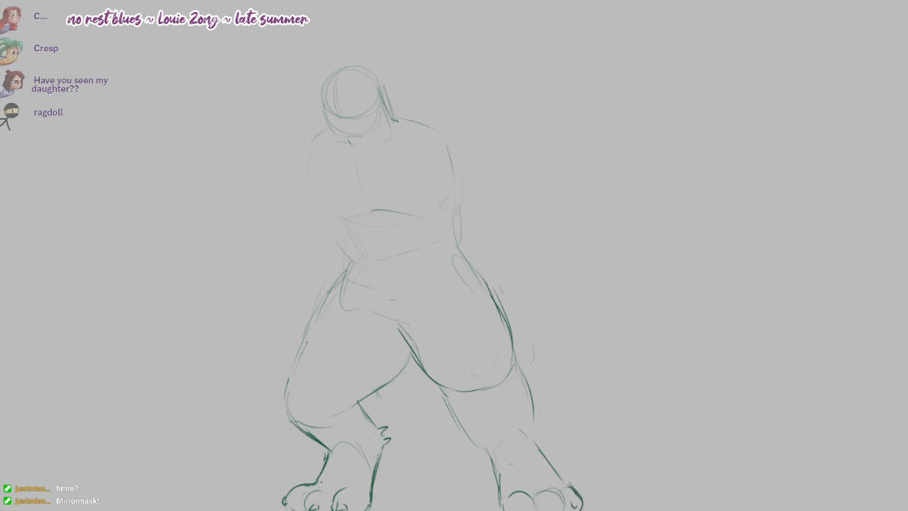
pyautogui.moveTo(548, 503); pyautogui.dragTo(554, 509)
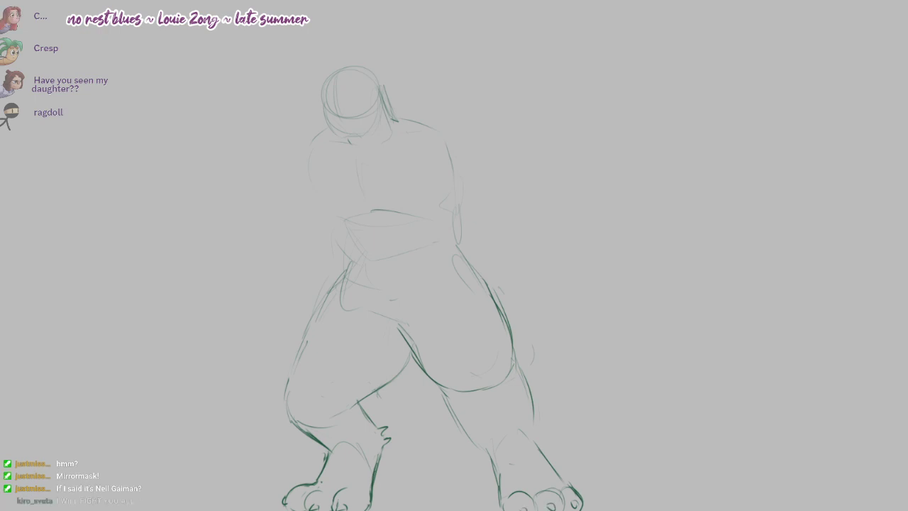
# Darken the far leg's inner shin and outer calf contours down to the ankle
pyautogui.moveTo(450, 415); pyautogui.dragTo(459, 432)
pyautogui.moveTo(447, 398); pyautogui.dragTo(492, 456)
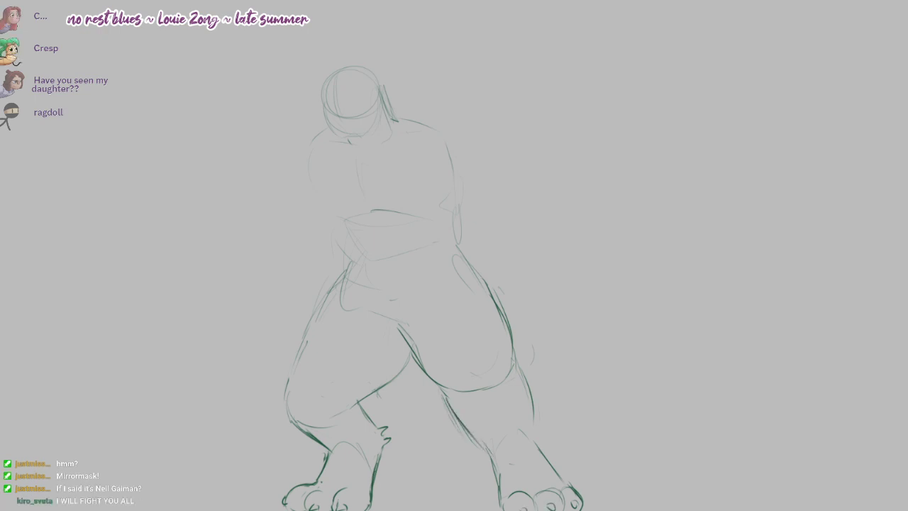
pyautogui.moveTo(528, 402); pyautogui.dragTo(539, 454)
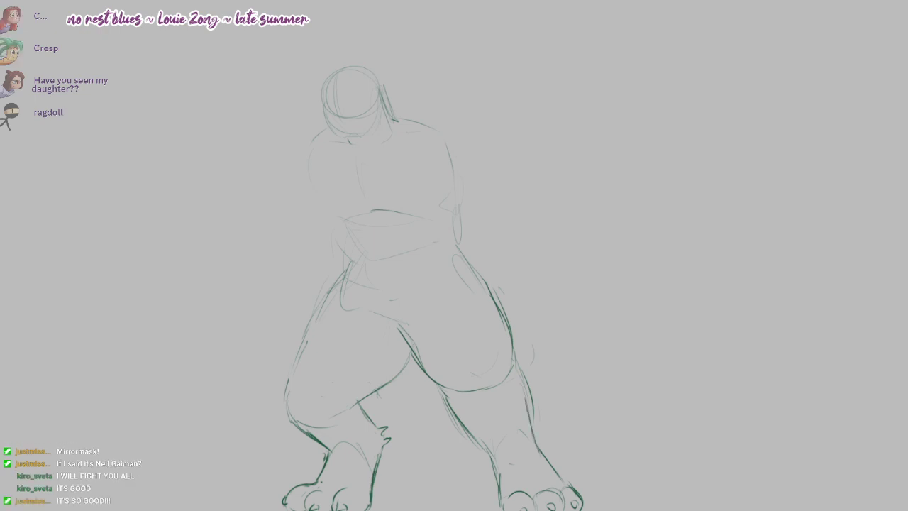
# Squash the figure sketch slightly vertically, keeping the feet in place
pyautogui.moveTo(454, 298)
pyautogui.mouseDown()
pyautogui.moveTo(467, 234)
pyautogui.moveTo(461, 251)
pyautogui.mouseUp()
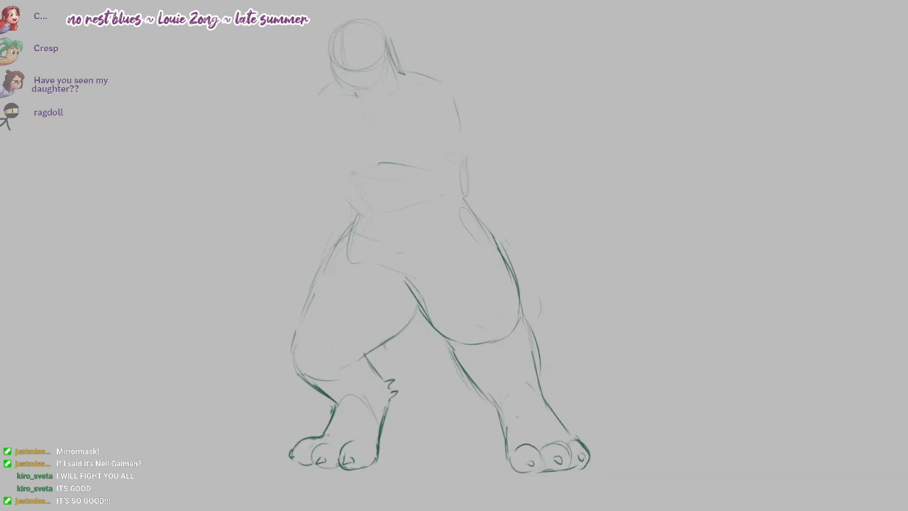
pyautogui.hotkey('ctrl', 'z')
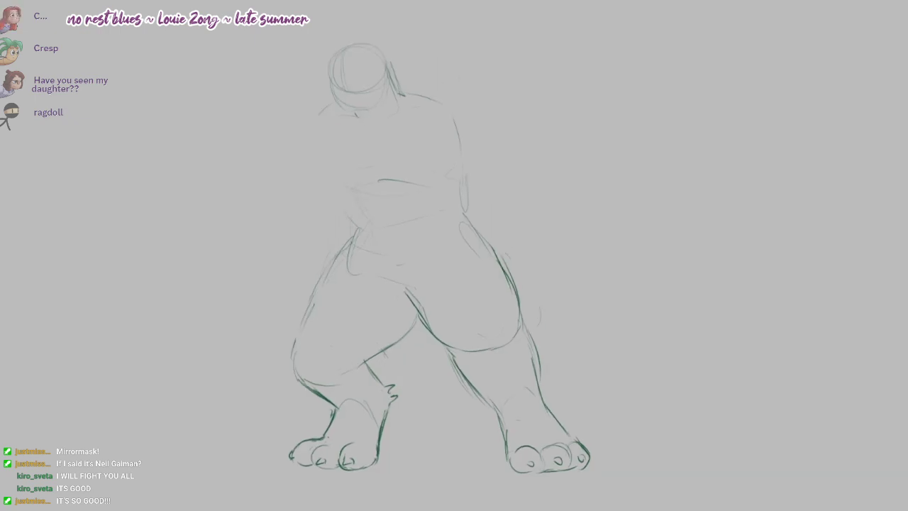
pyautogui.hotkey('ctrl', 'shift', 'z')
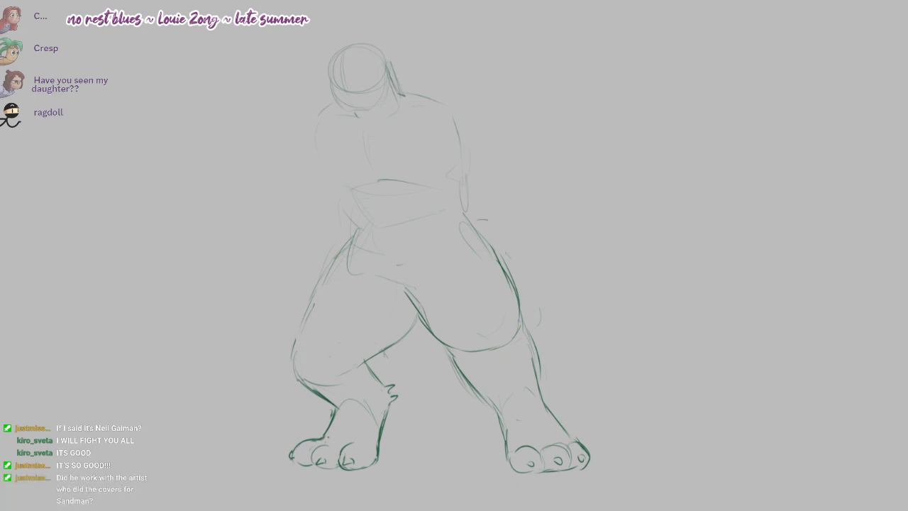
# Try to build a tail behind the far hip from wide overlapping round segments
pyautogui.hotkey('ctrl', 'z')
pyautogui.moveTo(487, 219)
pyautogui.mouseDown()
pyautogui.moveTo(516, 276)
pyautogui.moveTo(497, 229)
pyautogui.moveTo(509, 268)
pyautogui.moveTo(526, 255)
pyautogui.mouseUp()
pyautogui.hotkey('ctrl', 'z')
pyautogui.hotkey('ctrl', 'z')
pyautogui.moveTo(493, 219); pyautogui.dragTo(522, 260)
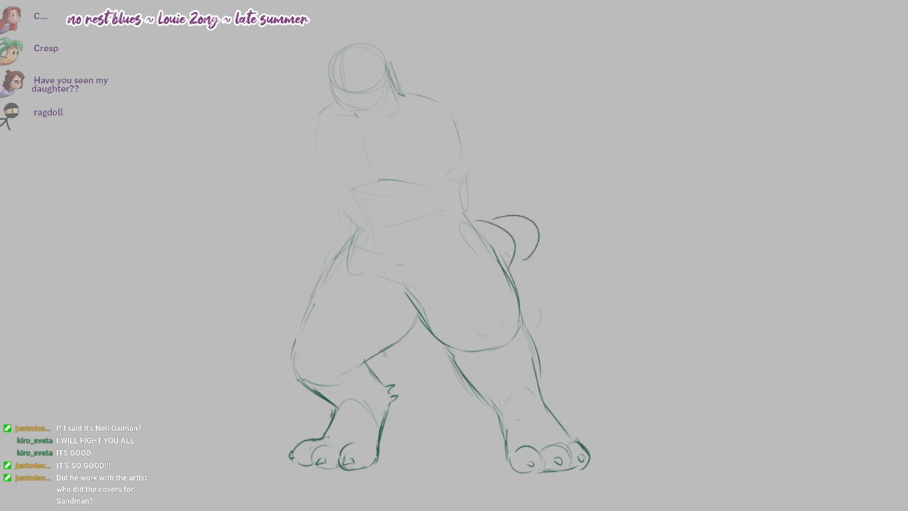
pyautogui.moveTo(496, 215)
pyautogui.mouseDown()
pyautogui.moveTo(541, 244)
pyautogui.moveTo(512, 264)
pyautogui.mouseUp()
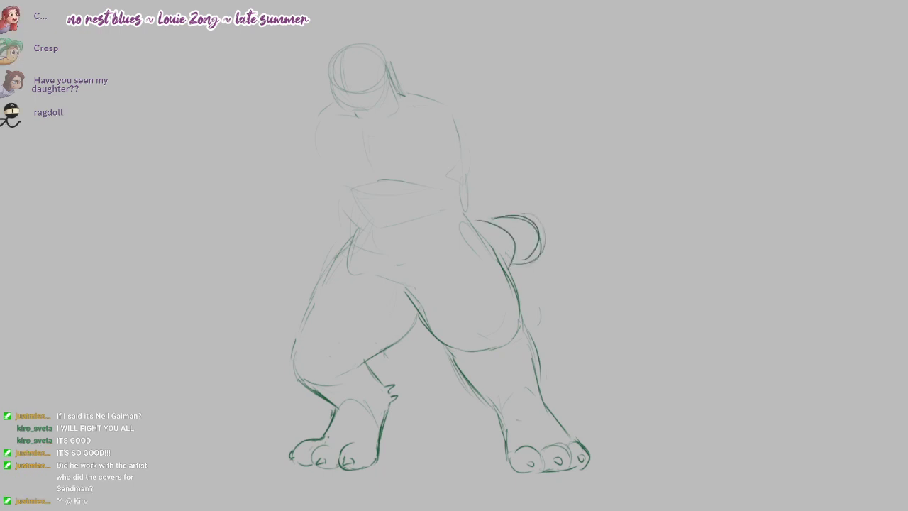
pyautogui.moveTo(516, 213); pyautogui.dragTo(540, 252)
pyautogui.hotkey('ctrl', 'z')
pyautogui.moveTo(521, 209)
pyautogui.mouseDown()
pyautogui.moveTo(564, 236)
pyautogui.moveTo(546, 247)
pyautogui.mouseUp()
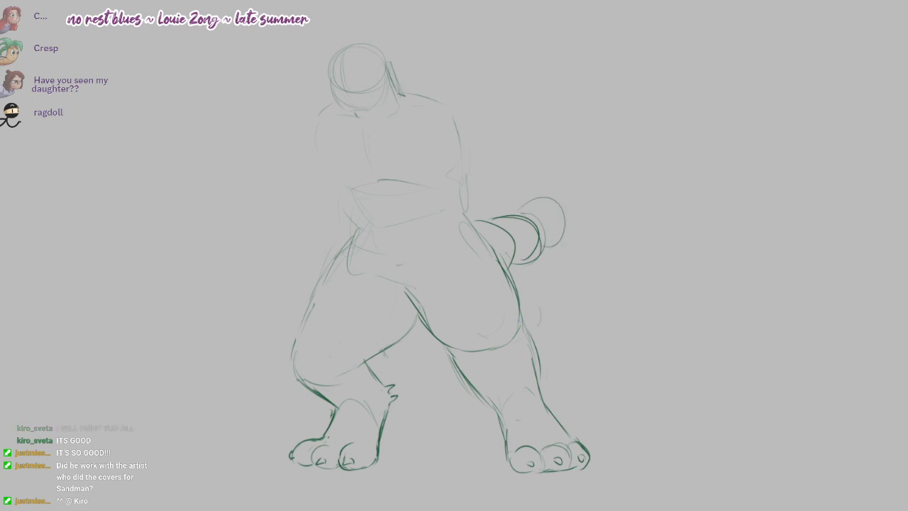
pyautogui.moveTo(540, 180)
pyautogui.mouseDown()
pyautogui.moveTo(571, 214)
pyautogui.moveTo(563, 216)
pyautogui.mouseUp()
pyautogui.hotkey('ctrl', 'z')
pyautogui.hotkey('ctrl', 'z')
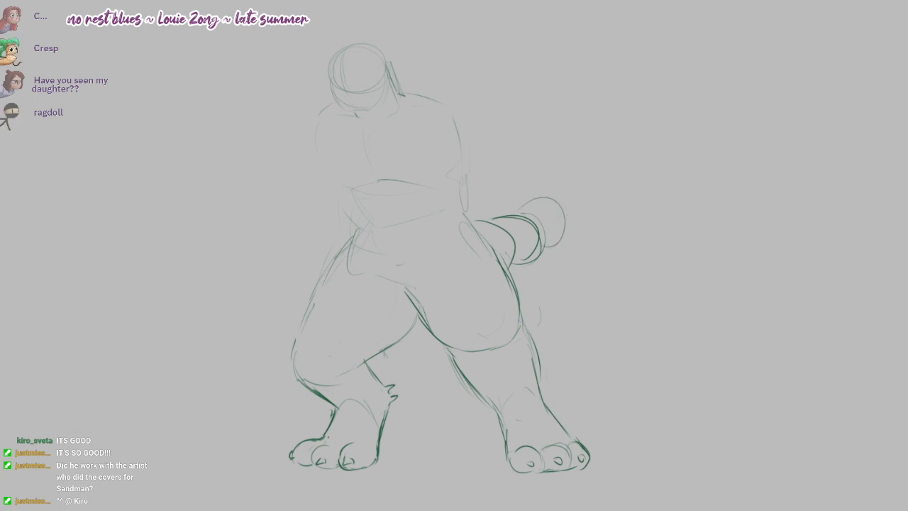
pyautogui.hotkey('ctrl', 'z')
pyautogui.hotkey('ctrl', 'z')
pyautogui.hotkey('ctrl', 'z')
pyautogui.hotkey('ctrl', 'z')
# Try a long curved guideline for the tail, sweeping outward and up from the hip
pyautogui.moveTo(496, 245); pyautogui.dragTo(546, 105)
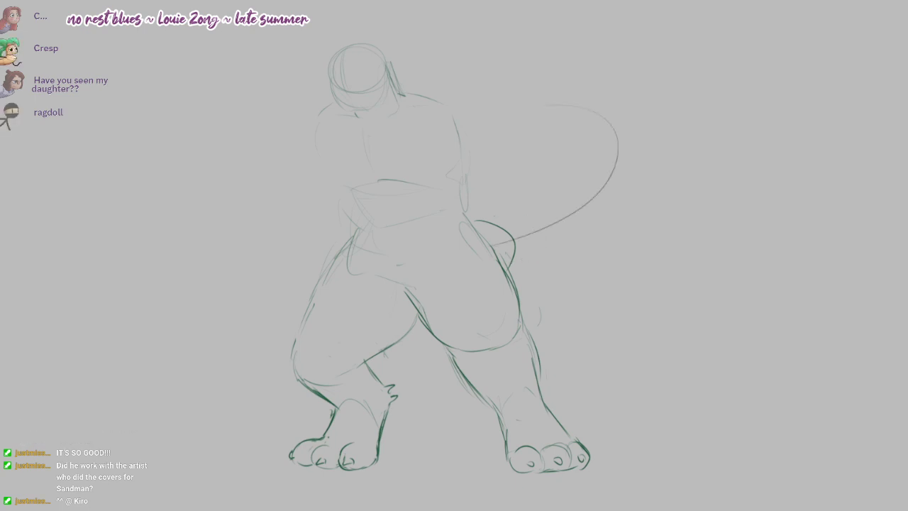
pyautogui.hotkey('ctrl', 'z')
pyautogui.moveTo(474, 244); pyautogui.dragTo(607, 68)
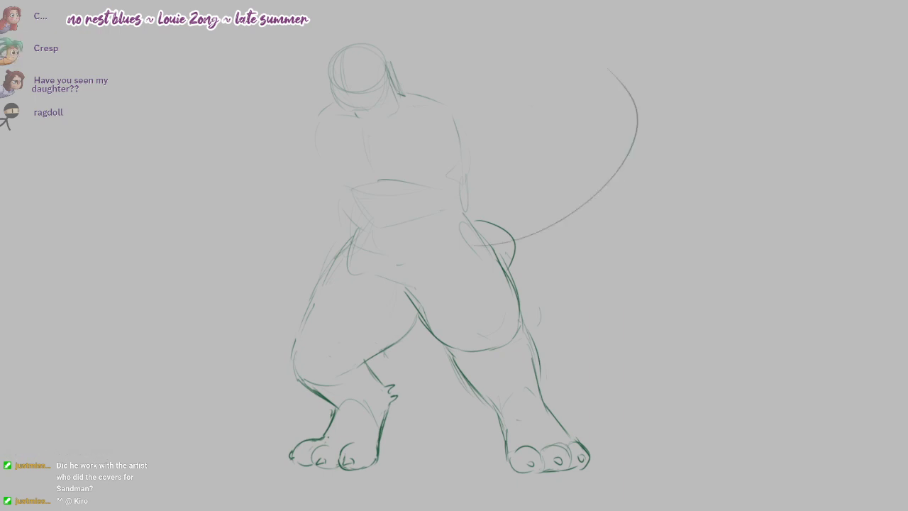
pyautogui.hotkey('ctrl', 'z')
pyautogui.hotkey('ctrl', 'z')
# Sketch the tail's first three overlapping round segments behind the far hip
pyautogui.moveTo(468, 221); pyautogui.dragTo(502, 263)
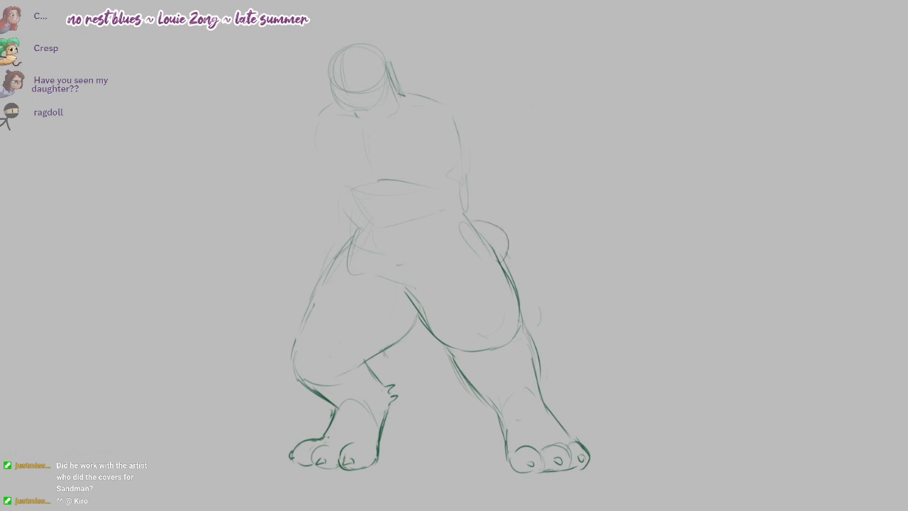
pyautogui.moveTo(487, 217); pyautogui.dragTo(505, 253)
pyautogui.moveTo(508, 202)
pyautogui.mouseDown()
pyautogui.moveTo(548, 200)
pyautogui.moveTo(538, 232)
pyautogui.mouseUp()
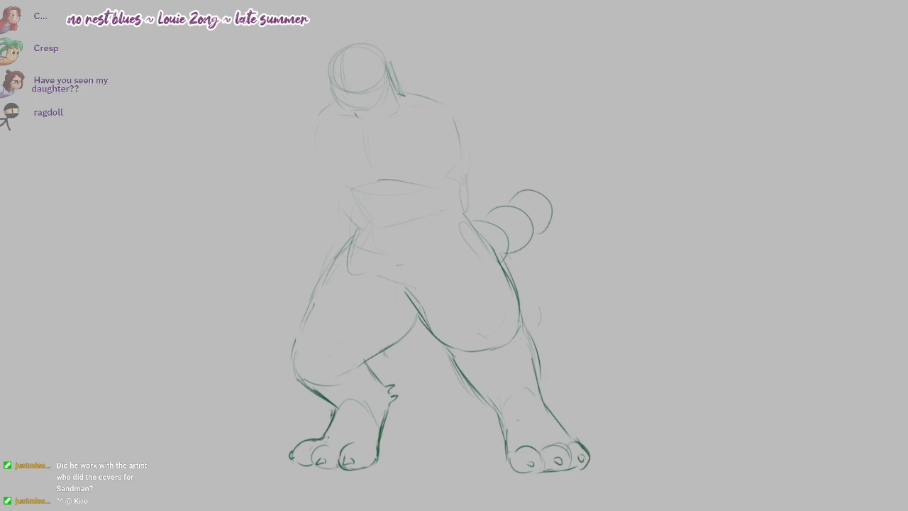
pyautogui.moveTo(537, 179)
pyautogui.mouseDown()
pyautogui.moveTo(555, 166)
pyautogui.moveTo(565, 216)
pyautogui.mouseUp()
pyautogui.moveTo(543, 166)
pyautogui.mouseDown()
pyautogui.moveTo(584, 177)
pyautogui.moveTo(566, 213)
pyautogui.mouseUp()
pyautogui.hotkey('ctrl', 'z')
pyautogui.hotkey('ctrl', 'z')
pyautogui.hotkey('ctrl', 'z')
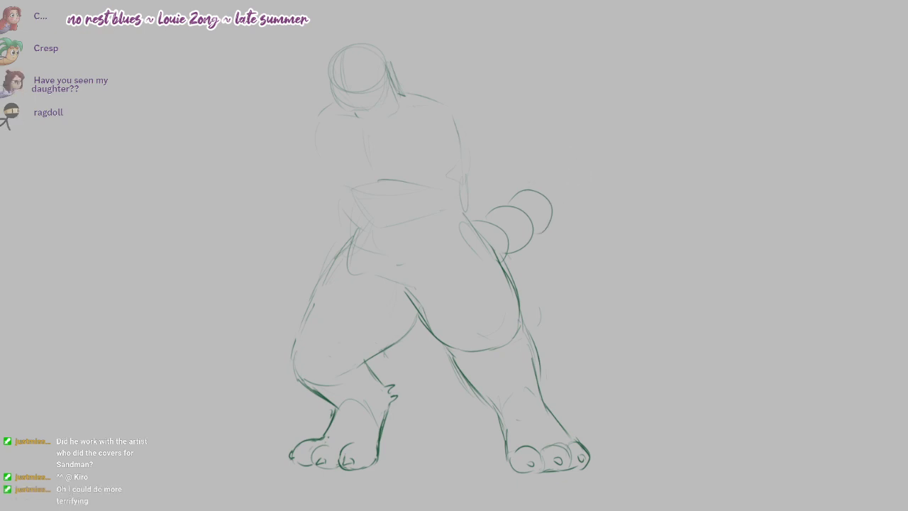
# Extend the tail upward with a curving chain of overlapping rounded segments
pyautogui.moveTo(529, 188)
pyautogui.mouseDown()
pyautogui.moveTo(550, 173)
pyautogui.moveTo(552, 214)
pyautogui.mouseUp()
pyautogui.moveTo(541, 159)
pyautogui.mouseDown()
pyautogui.moveTo(573, 168)
pyautogui.moveTo(576, 185)
pyautogui.moveTo(551, 154)
pyautogui.moveTo(578, 186)
pyautogui.mouseUp()
pyautogui.hotkey('ctrl', 'z')
pyautogui.hotkey('ctrl', 'z')
pyautogui.moveTo(549, 157)
pyautogui.mouseDown()
pyautogui.moveTo(580, 161)
pyautogui.moveTo(563, 197)
pyautogui.moveTo(579, 149)
pyautogui.moveTo(547, 136)
pyautogui.moveTo(583, 162)
pyautogui.mouseUp()
pyautogui.hotkey('ctrl', 'z')
pyautogui.moveTo(541, 131)
pyautogui.mouseDown()
pyautogui.moveTo(572, 114)
pyautogui.moveTo(576, 129)
pyautogui.moveTo(568, 87)
pyautogui.moveTo(568, 115)
pyautogui.moveTo(573, 107)
pyautogui.mouseUp()
pyautogui.hotkey('ctrl', 'z')
pyautogui.hotkey('ctrl', 'z')
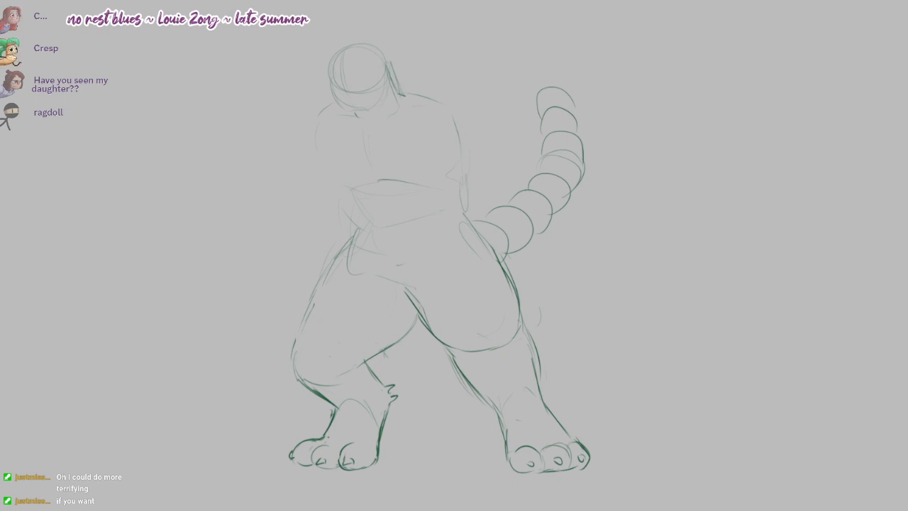
# Add further segments at the tail's upper end, curving it back toward the head
pyautogui.moveTo(532, 95)
pyautogui.mouseDown()
pyautogui.moveTo(519, 73)
pyautogui.moveTo(563, 79)
pyautogui.moveTo(529, 63)
pyautogui.moveTo(546, 54)
pyautogui.moveTo(534, 51)
pyautogui.mouseUp()
pyautogui.hotkey('ctrl', 'z')
pyautogui.hotkey('ctrl', 'z')
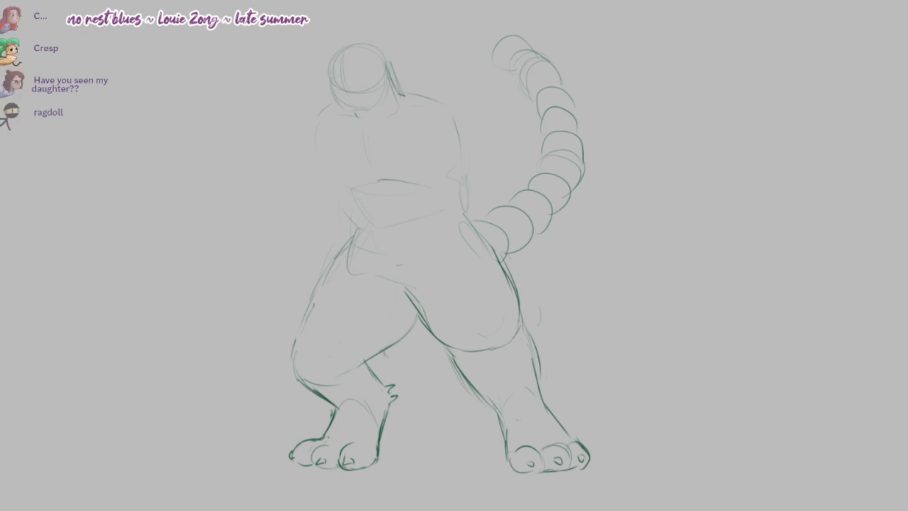
# Sketch a hooked, scorpion-like stinger on the tip of the tail and darken where it joins the last segment
pyautogui.moveTo(457, 29)
pyautogui.mouseDown()
pyautogui.moveTo(508, 35)
pyautogui.moveTo(424, 32)
pyautogui.moveTo(460, 29)
pyautogui.mouseUp()
pyautogui.hotkey('ctrl', 'z')
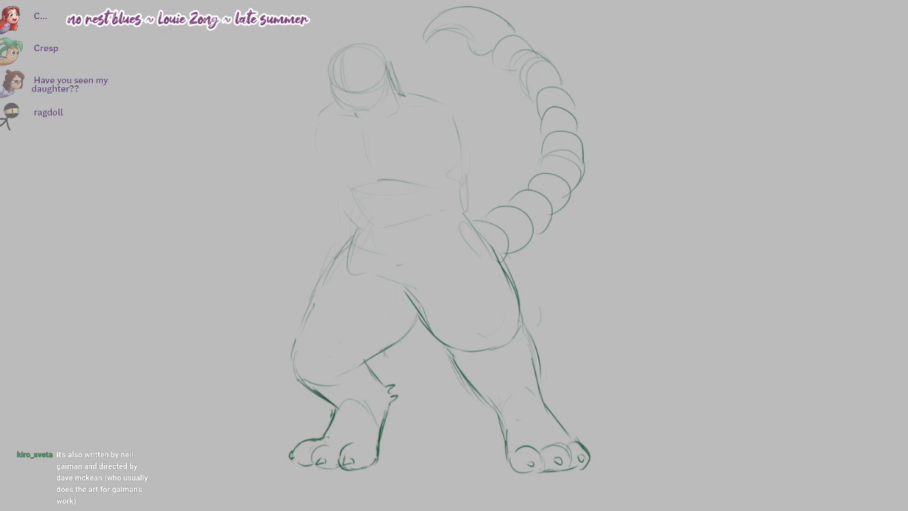
pyautogui.moveTo(505, 19); pyautogui.dragTo(510, 35)
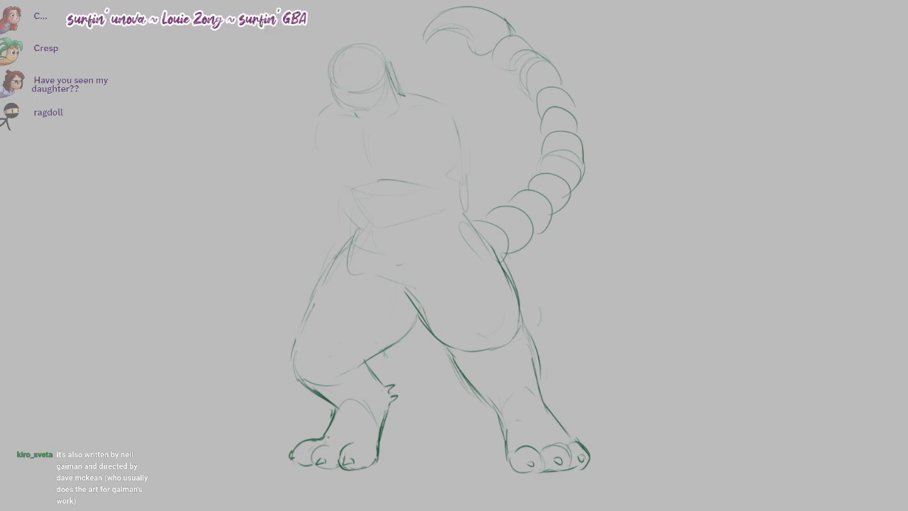
# Refine the head with a vertical face line, a cleaned-up inner circle, and darker side, jaw and neck contours
pyautogui.moveTo(347, 56); pyautogui.dragTo(347, 105)
pyautogui.moveTo(329, 68)
pyautogui.mouseDown()
pyautogui.moveTo(330, 90)
pyautogui.moveTo(372, 109)
pyautogui.mouseUp()
pyautogui.moveTo(386, 78)
pyautogui.mouseDown()
pyautogui.moveTo(378, 106)
pyautogui.moveTo(395, 88)
pyautogui.moveTo(400, 96)
pyautogui.mouseUp()
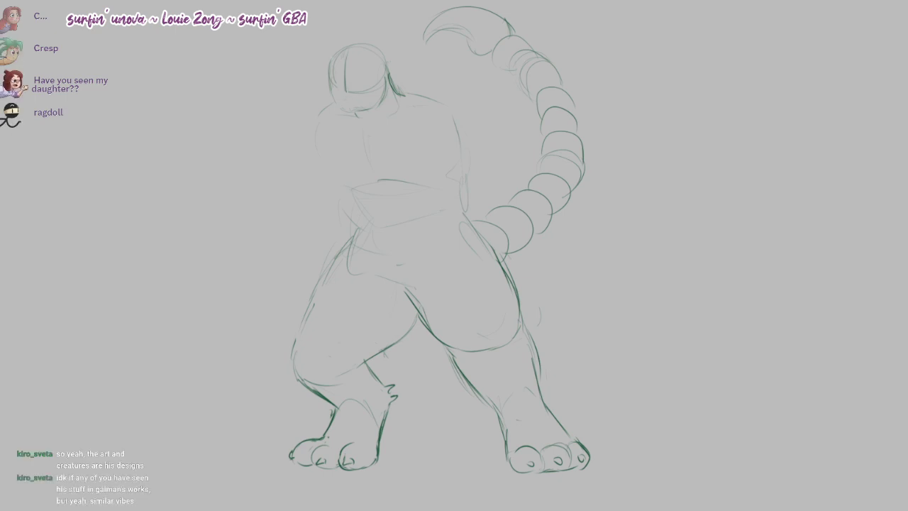
pyautogui.moveTo(334, 55); pyautogui.dragTo(328, 77)
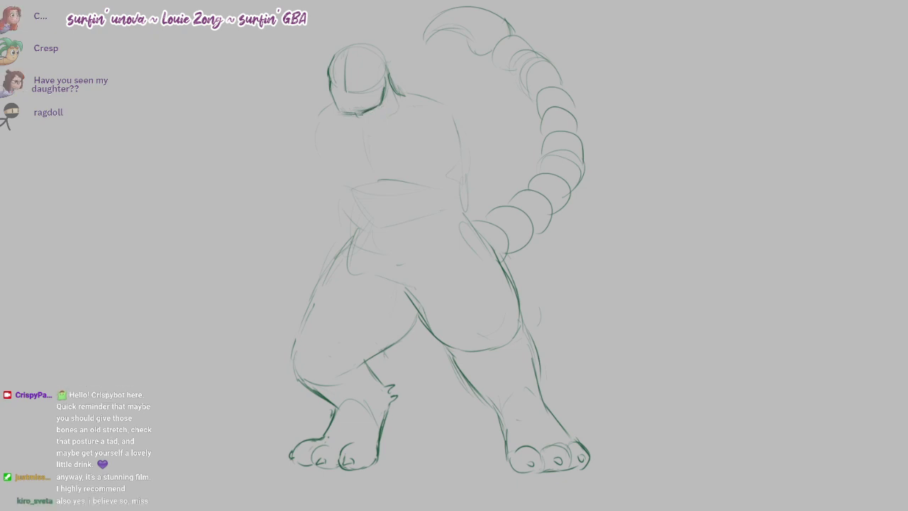
pyautogui.moveTo(362, 112); pyautogui.dragTo(346, 112)
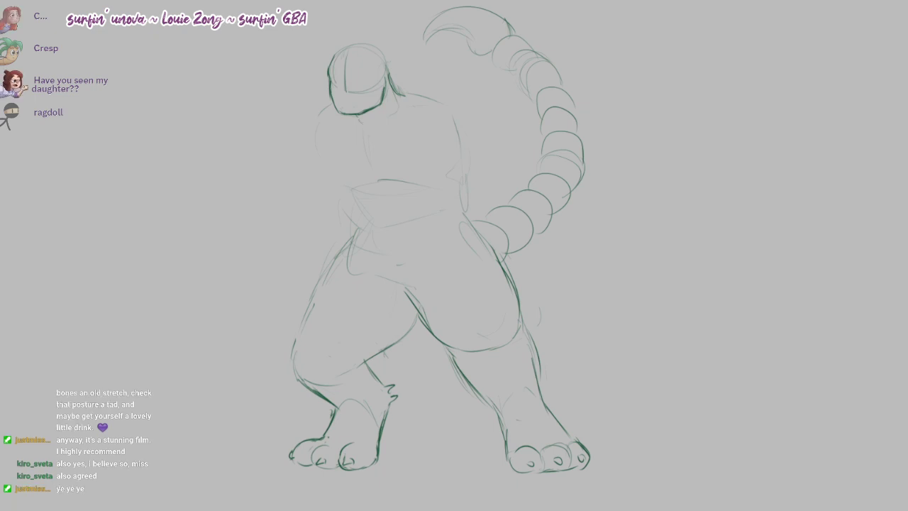
# Add short neck lines under the jaw, a horizontal eye guideline across the face, and a pointed ear with inner detail
pyautogui.moveTo(371, 124); pyautogui.dragTo(380, 119)
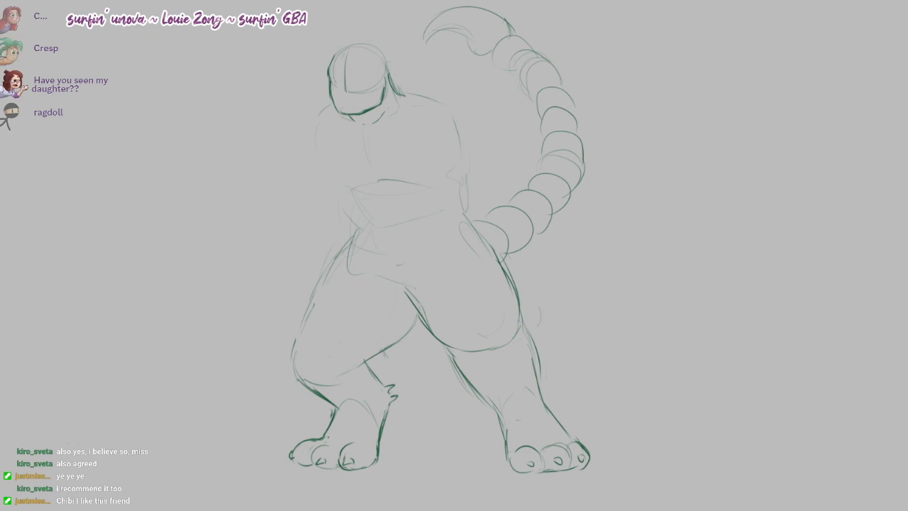
pyautogui.moveTo(331, 78); pyautogui.dragTo(381, 77)
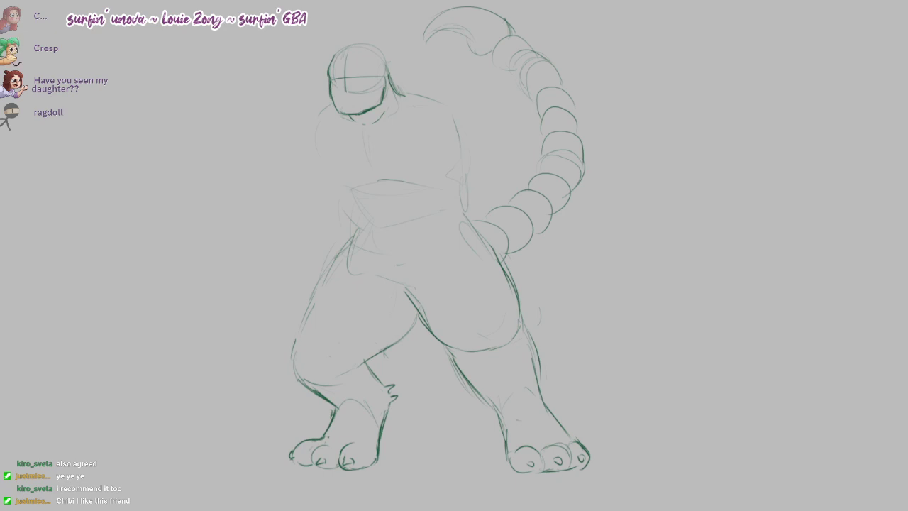
pyautogui.moveTo(386, 75)
pyautogui.mouseDown()
pyautogui.moveTo(400, 69)
pyautogui.moveTo(393, 89)
pyautogui.mouseUp()
pyautogui.hotkey('ctrl', 'z')
pyautogui.hotkey('ctrl', 'z')
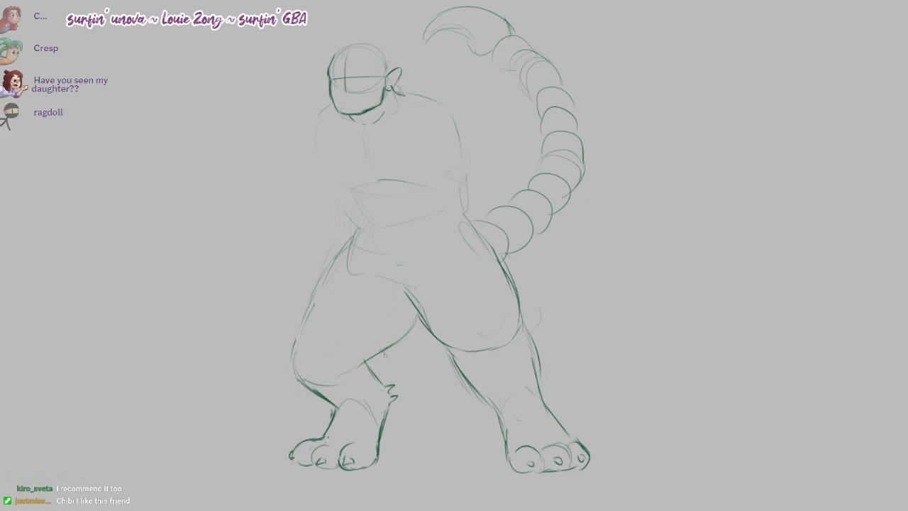
pyautogui.moveTo(399, 69); pyautogui.dragTo(401, 83)
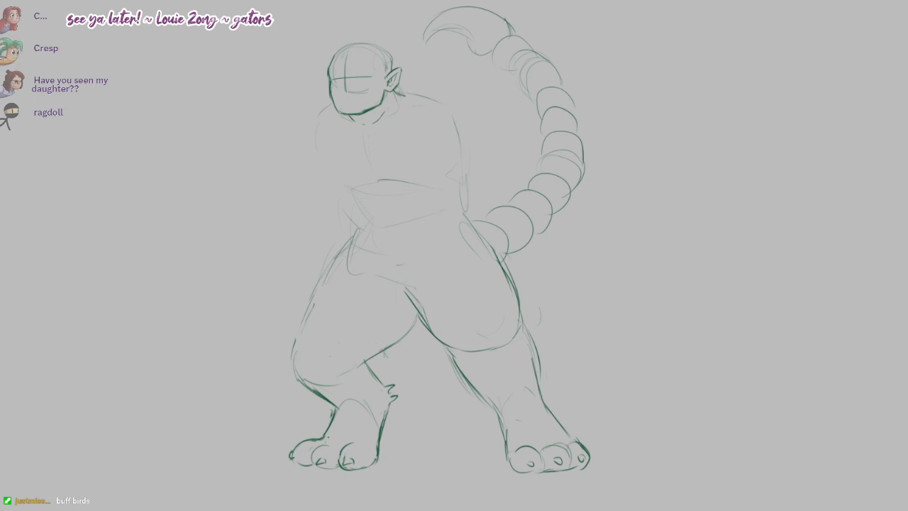
# Sketch the mouth on the lower face and rework it into an open grin with small teeth between two upward tusks
pyautogui.hotkey('ctrl', 'z')
pyautogui.moveTo(340, 95); pyautogui.dragTo(357, 97)
pyautogui.moveTo(353, 86); pyautogui.dragTo(352, 91)
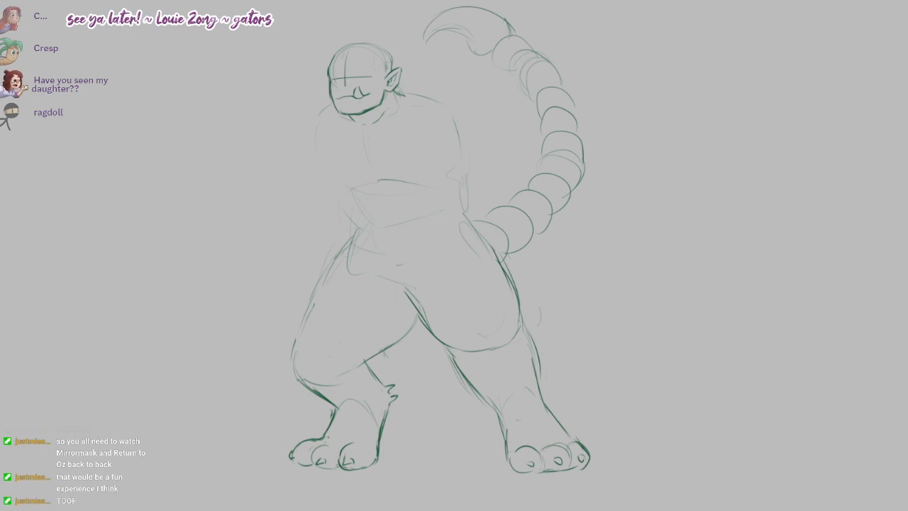
pyautogui.moveTo(337, 87); pyautogui.dragTo(334, 99)
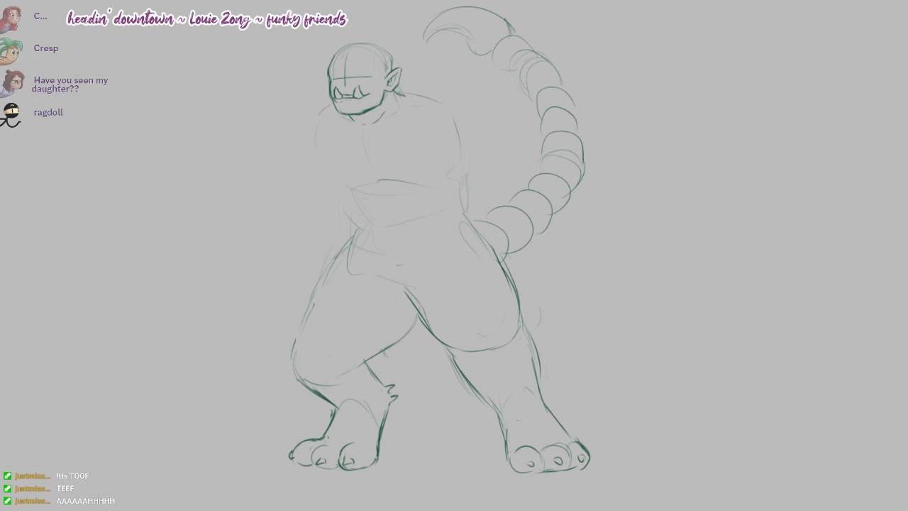
pyautogui.moveTo(342, 96); pyautogui.dragTo(353, 97)
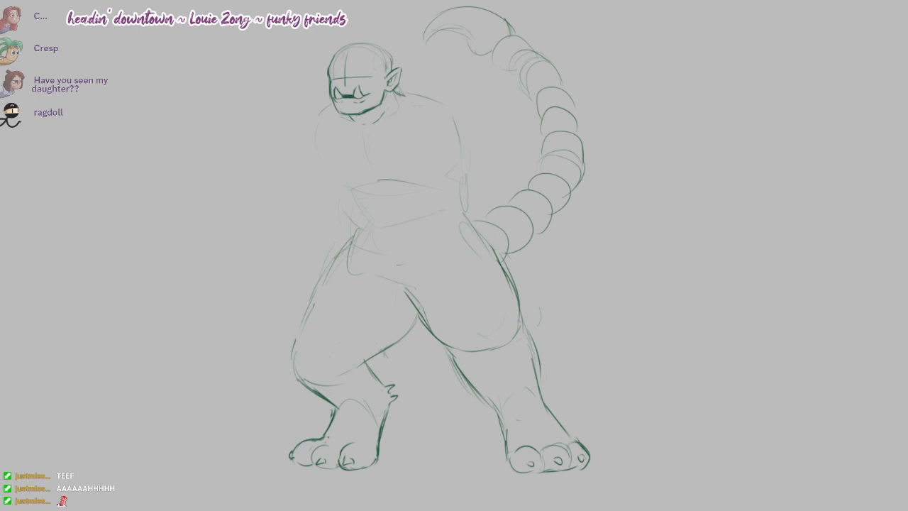
pyautogui.moveTo(334, 89)
pyautogui.mouseDown()
pyautogui.moveTo(363, 93)
pyautogui.moveTo(358, 102)
pyautogui.mouseUp()
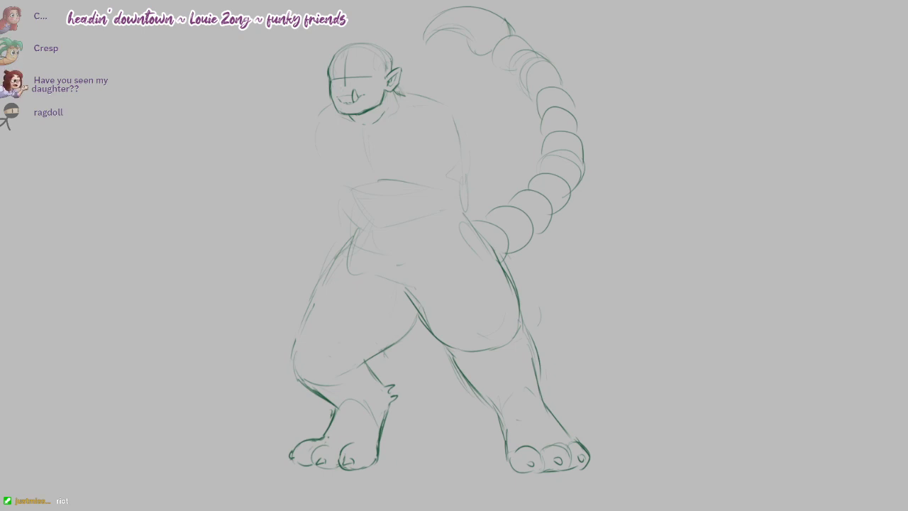
pyautogui.moveTo(342, 92); pyautogui.dragTo(344, 105)
pyautogui.hotkey('ctrl', 'z')
pyautogui.hotkey('ctrl', 'z')
# Draw both eyes with dark pupils along the eye guideline and top them with slanted, scowling eyebrows
pyautogui.moveTo(345, 78)
pyautogui.mouseDown()
pyautogui.moveTo(344, 86)
pyautogui.moveTo(364, 76)
pyautogui.mouseUp()
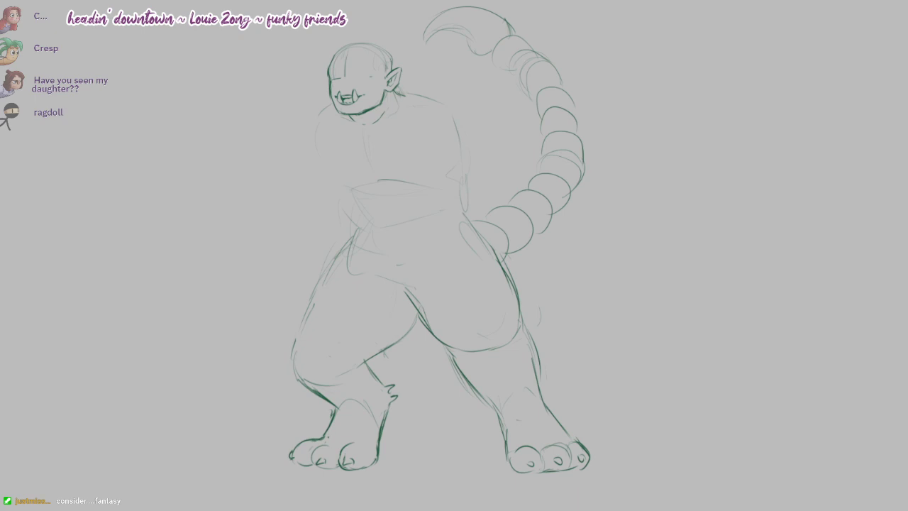
pyautogui.moveTo(355, 78); pyautogui.dragTo(363, 76)
pyautogui.moveTo(353, 75); pyautogui.dragTo(365, 71)
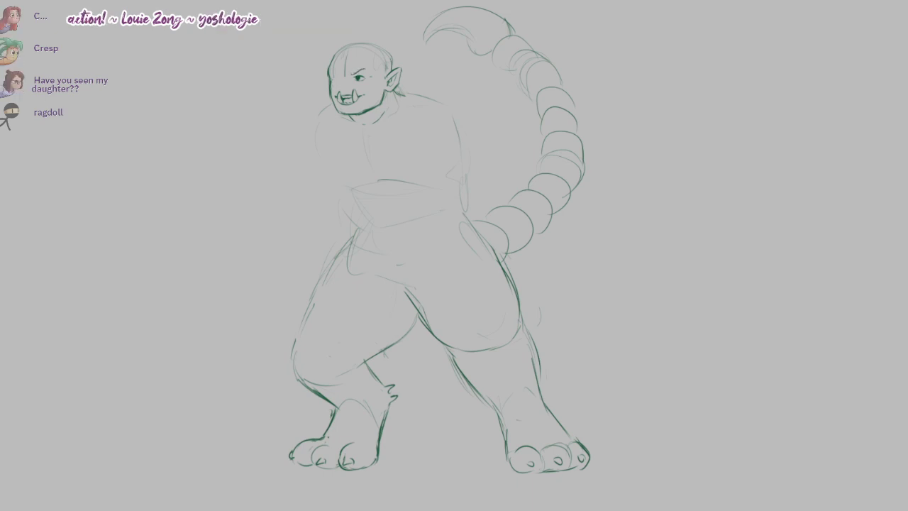
pyautogui.hotkey('ctrl', 'z')
pyautogui.moveTo(352, 75); pyautogui.dragTo(366, 72)
pyautogui.hotkey('ctrl', 'z')
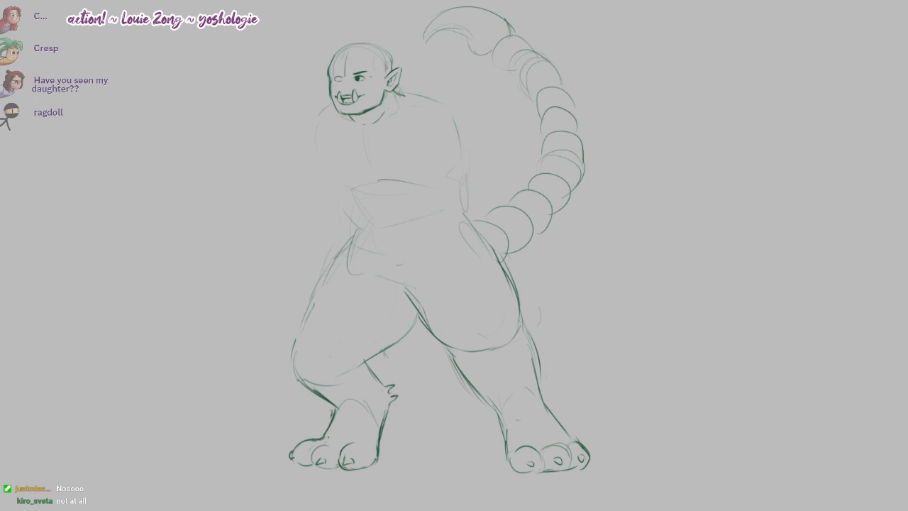
pyautogui.moveTo(335, 78); pyautogui.dragTo(341, 80)
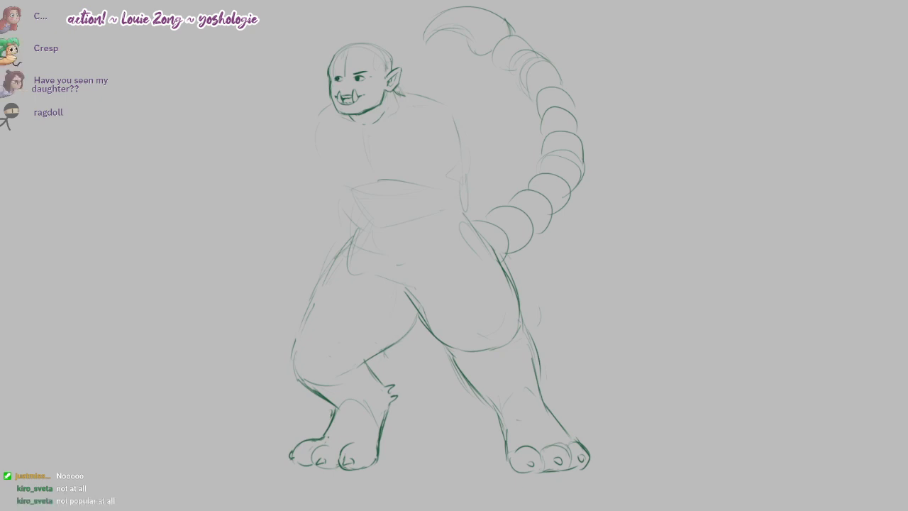
pyautogui.moveTo(333, 76); pyautogui.dragTo(344, 72)
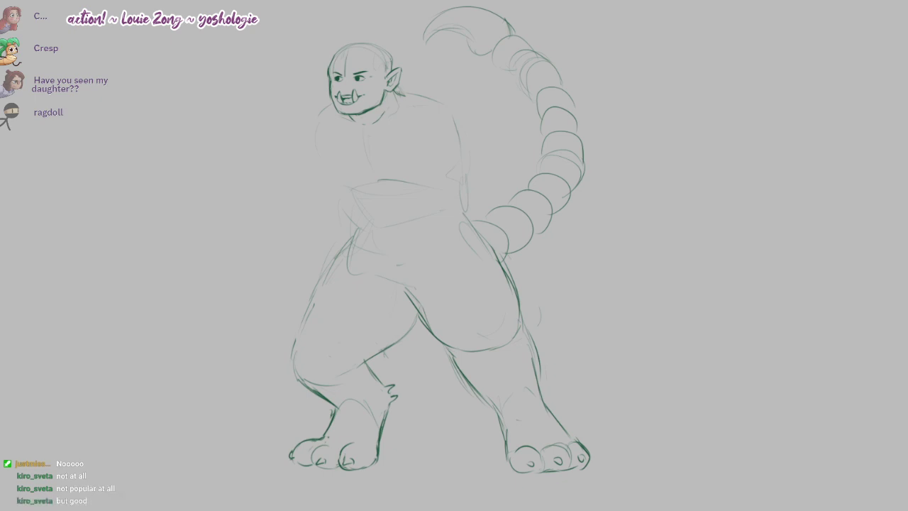
# Shape the protruding brow contour and add the nose, forehead creases and a hairline running down toward the ear
pyautogui.hotkey('ctrl', 'z')
pyautogui.moveTo(337, 54); pyautogui.dragTo(329, 69)
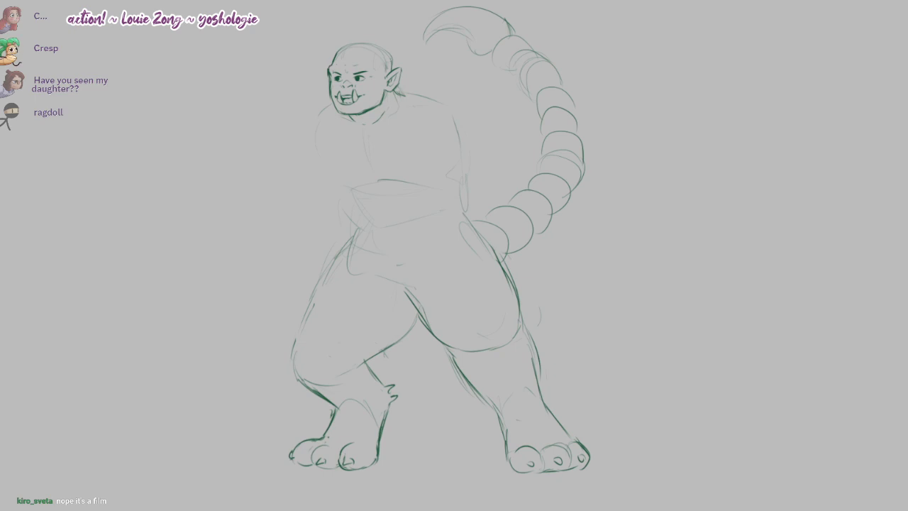
pyautogui.hotkey('ctrl', 'z')
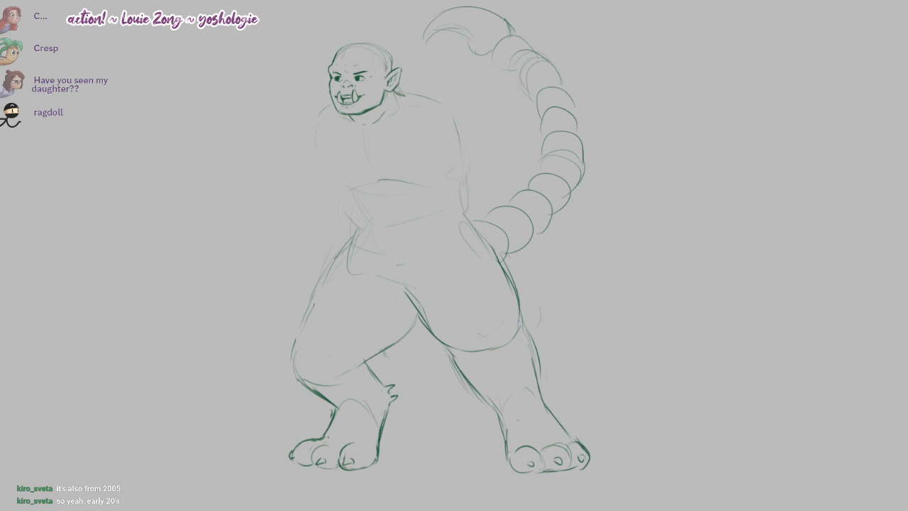
pyautogui.hotkey('ctrl', 'z')
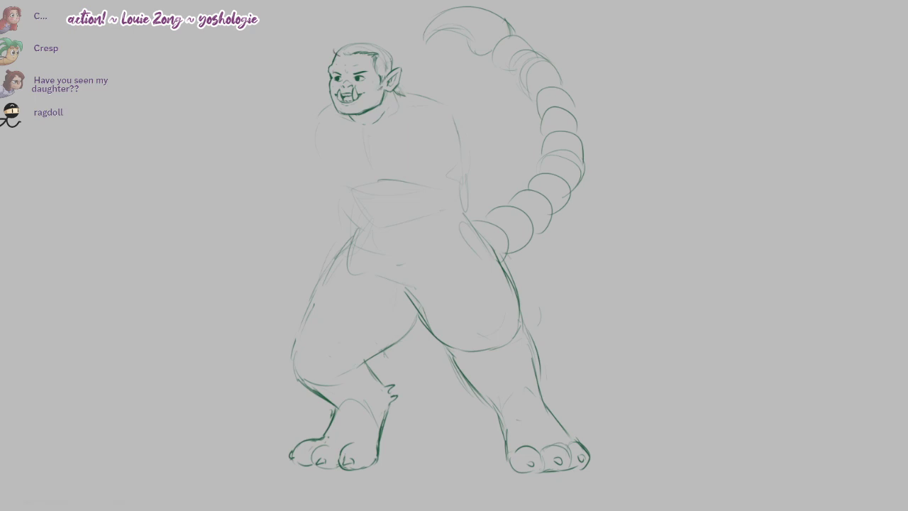
# Sketch a voluminous mane around the head, with an arc over the crown and curled locks on both sides
pyautogui.moveTo(353, 32); pyautogui.dragTo(399, 38)
pyautogui.hotkey('ctrl', 'z')
pyautogui.hotkey('ctrl', 'z')
pyautogui.hotkey('ctrl', 'z')
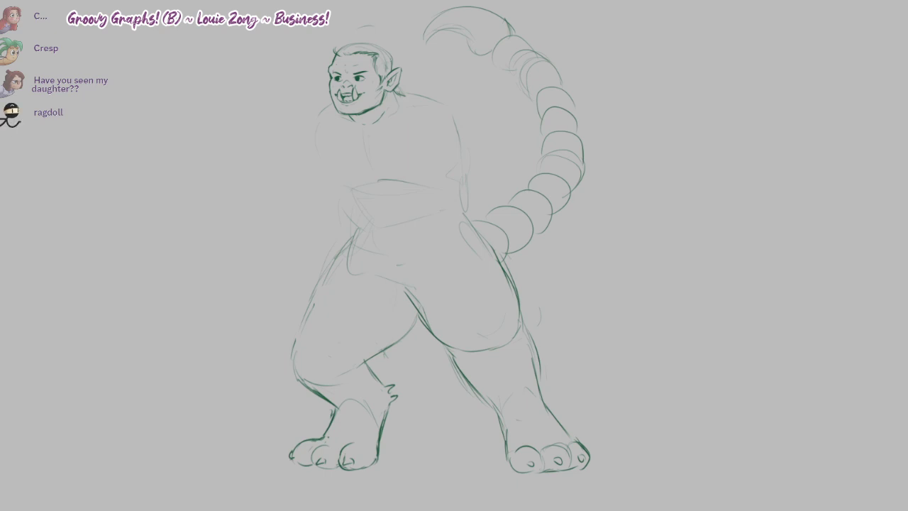
pyautogui.hotkey('ctrl', 'z')
pyautogui.hotkey('ctrl', 'z')
pyautogui.hotkey('ctrl', '-')
pyautogui.hotkey('ctrl', '-')
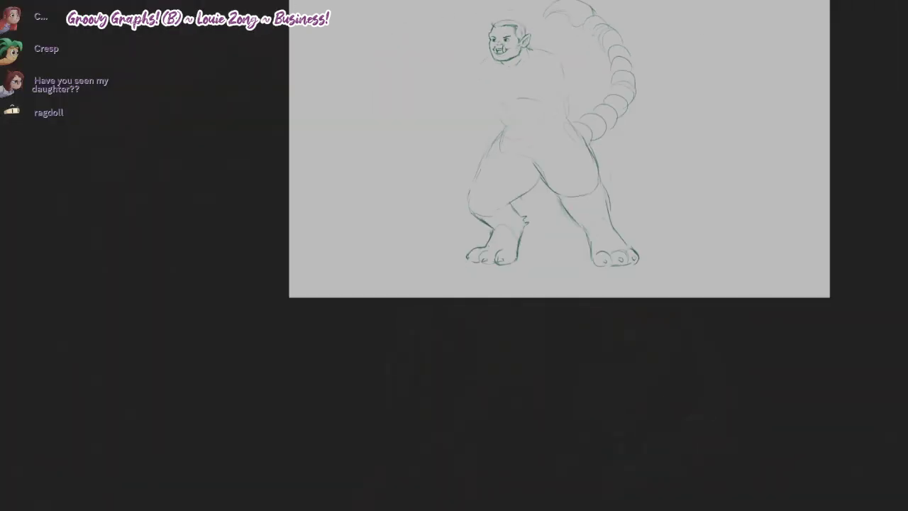
pyautogui.moveTo(199, 134)
pyautogui.mouseDown()
pyautogui.moveTo(283, 259)
pyautogui.moveTo(382, 275)
pyautogui.mouseUp()
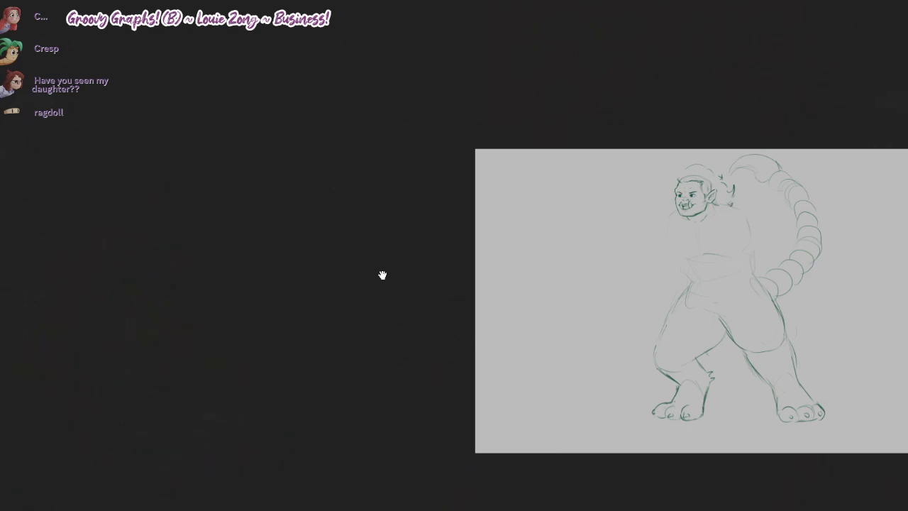
pyautogui.moveTo(382, 276); pyautogui.dragTo(378, 275)
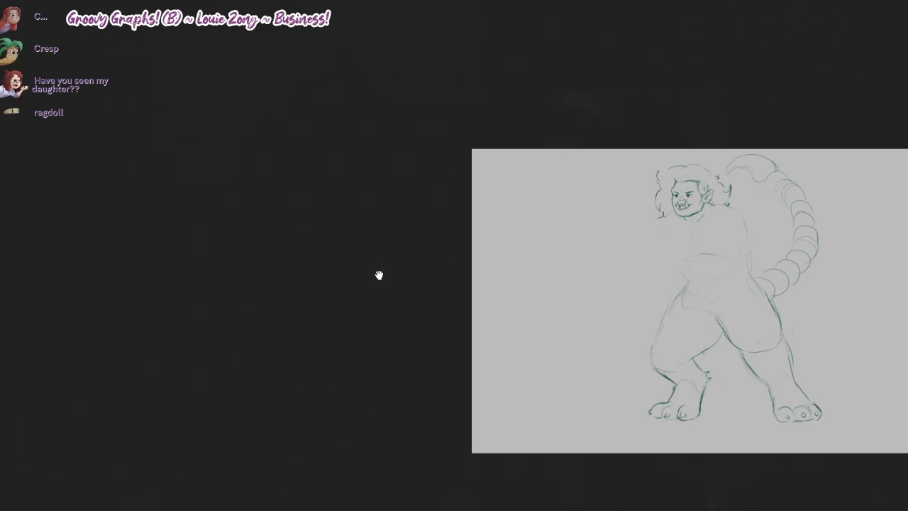
# Firm up the top outline of the mane and add inner wavy strands sweeping over the forehead
pyautogui.moveTo(379, 275)
pyautogui.mouseDown()
pyautogui.moveTo(369, 329)
pyautogui.moveTo(327, 381)
pyautogui.mouseUp()
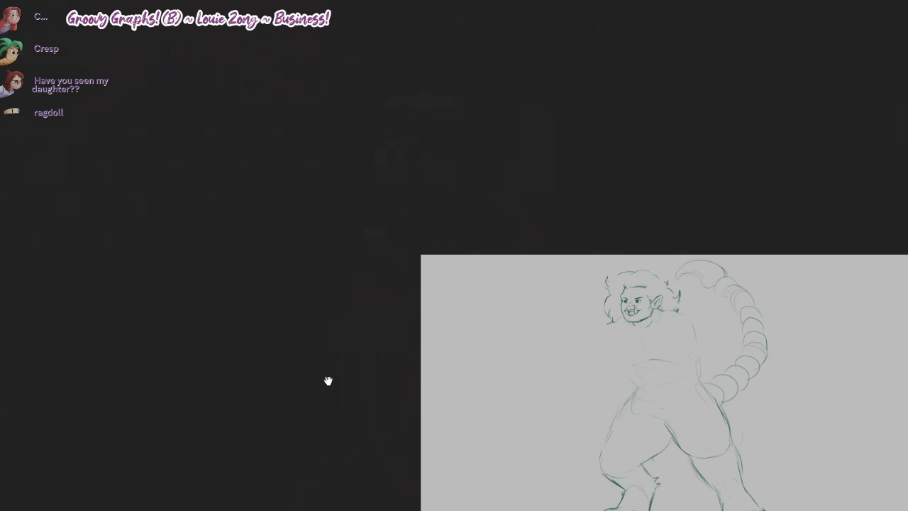
pyautogui.moveTo(327, 381); pyautogui.dragTo(116, 236)
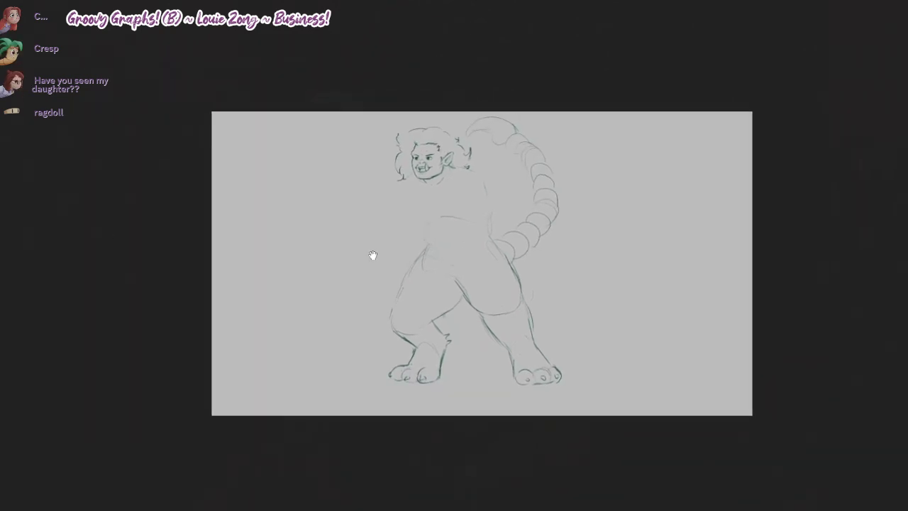
pyautogui.scroll(4, 398, 250)
pyautogui.scroll(-1, 402, 247)
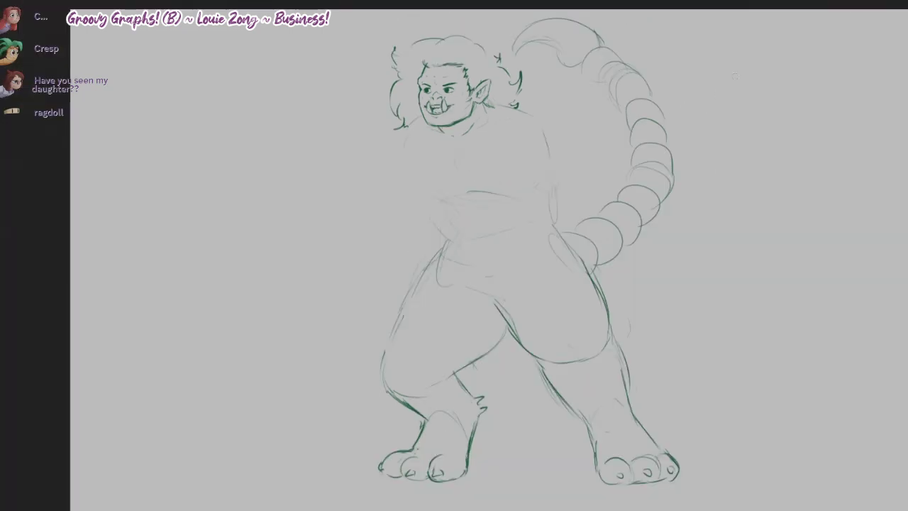
pyautogui.scroll(1, 713, 304)
pyautogui.scroll(-1, 713, 304)
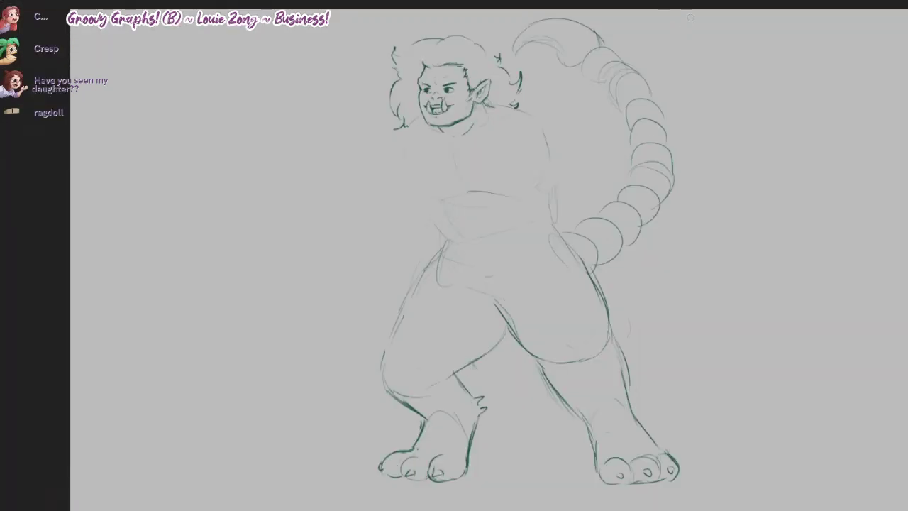
pyautogui.click(472, 332)
pyautogui.moveTo(473, 332)
pyautogui.mouseDown()
pyautogui.moveTo(433, 310)
pyautogui.moveTo(410, 304)
pyautogui.moveTo(399, 315)
pyautogui.mouseUp()
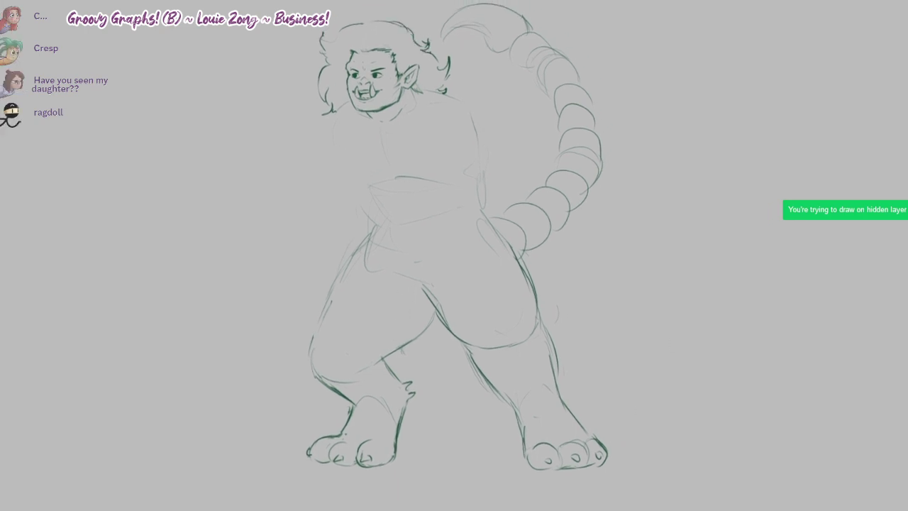
pyautogui.moveTo(613, 307); pyautogui.dragTo(612, 312)
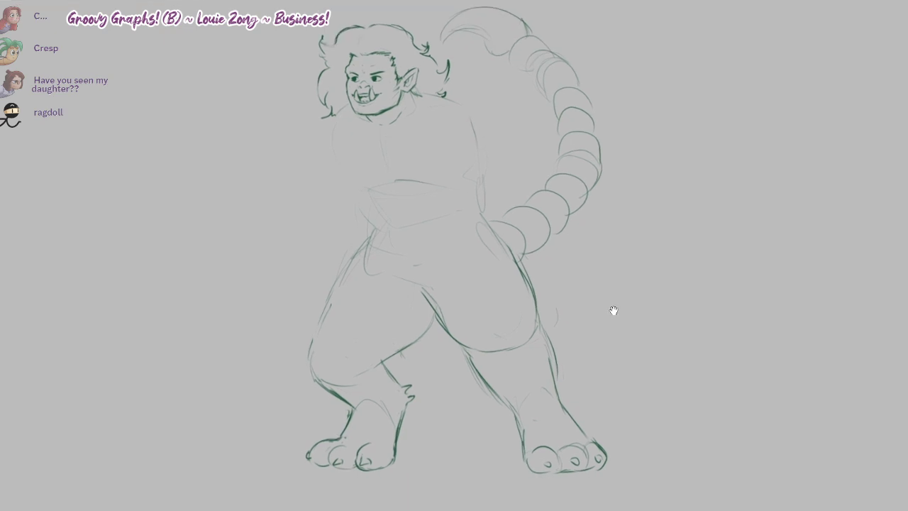
pyautogui.moveTo(613, 311); pyautogui.dragTo(614, 310)
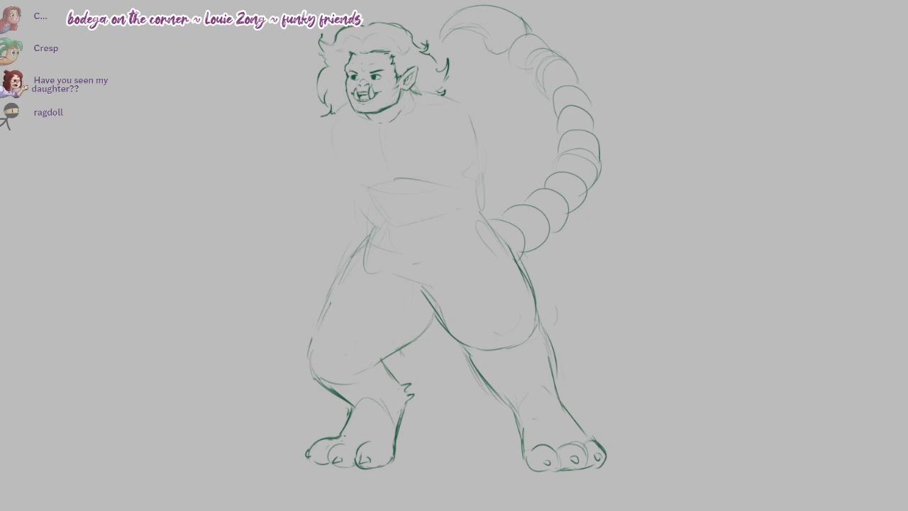
pyautogui.moveTo(368, 25)
pyautogui.mouseDown()
pyautogui.moveTo(403, 28)
pyautogui.moveTo(415, 42)
pyautogui.mouseUp()
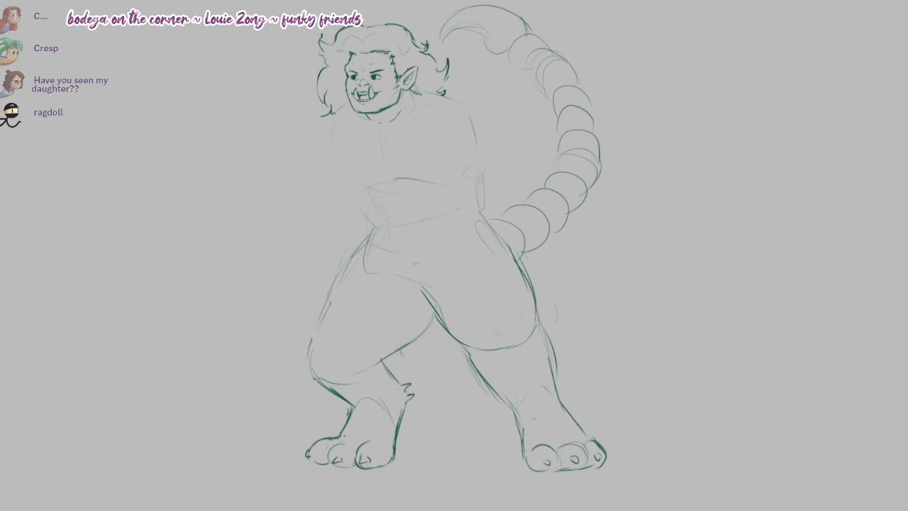
# Add short fur strokes on the cheek and replace the locks on the side away from the tail with flared, spiky ones
pyautogui.moveTo(383, 93); pyautogui.dragTo(398, 100)
pyautogui.moveTo(322, 70); pyautogui.dragTo(328, 115)
pyautogui.moveTo(322, 70); pyautogui.dragTo(303, 75)
# Outline the broad chest with its curved lower edge, and sketch the shoulder and upper arm on the side away from the tail
pyautogui.moveTo(302, 77)
pyautogui.mouseDown()
pyautogui.moveTo(318, 85)
pyautogui.moveTo(306, 96)
pyautogui.moveTo(326, 117)
pyautogui.moveTo(328, 182)
pyautogui.mouseUp()
pyautogui.hotkey('ctrl', 'z')
pyautogui.moveTo(337, 127); pyautogui.dragTo(328, 176)
pyautogui.hotkey('ctrl', 'z')
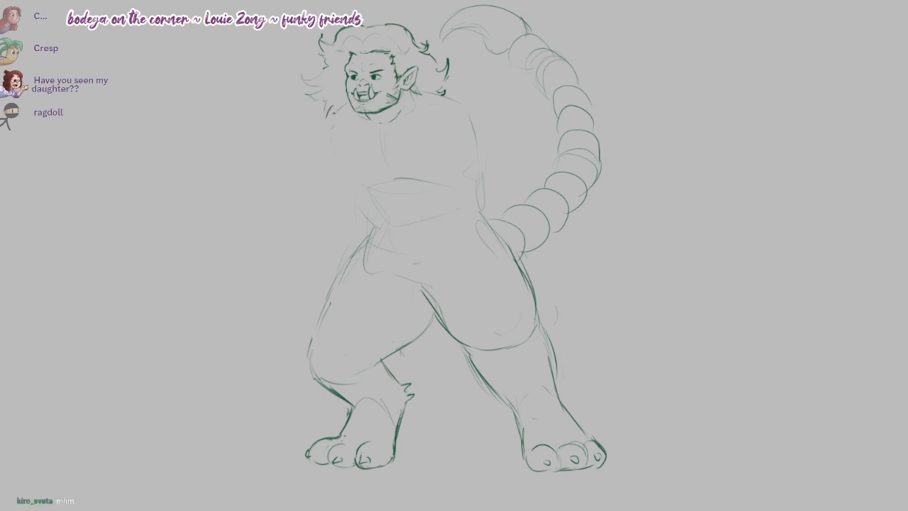
pyautogui.hotkey('ctrl', 'z')
pyautogui.moveTo(338, 130)
pyautogui.mouseDown()
pyautogui.moveTo(328, 193)
pyautogui.moveTo(346, 181)
pyautogui.moveTo(362, 190)
pyautogui.moveTo(393, 173)
pyautogui.moveTo(466, 169)
pyautogui.mouseUp()
pyautogui.moveTo(425, 99); pyautogui.dragTo(447, 95)
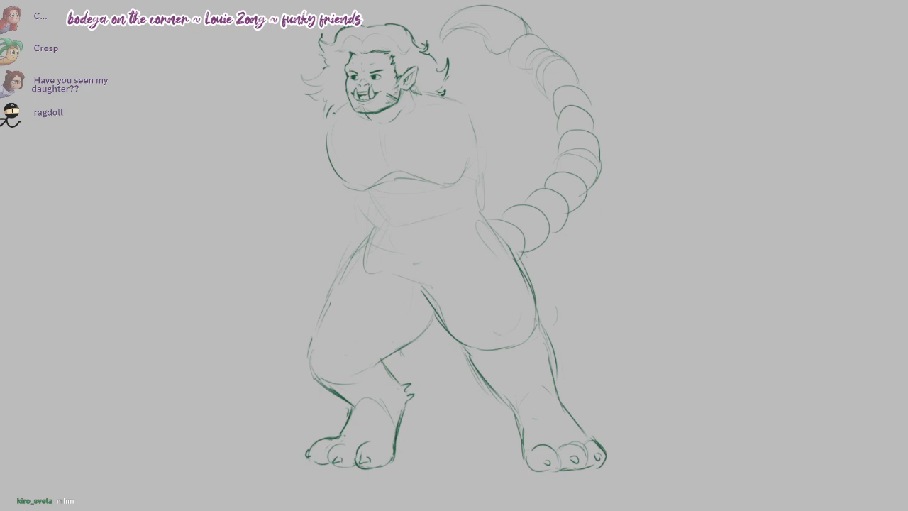
pyautogui.moveTo(331, 112); pyautogui.dragTo(305, 169)
pyautogui.moveTo(345, 186); pyautogui.dragTo(315, 225)
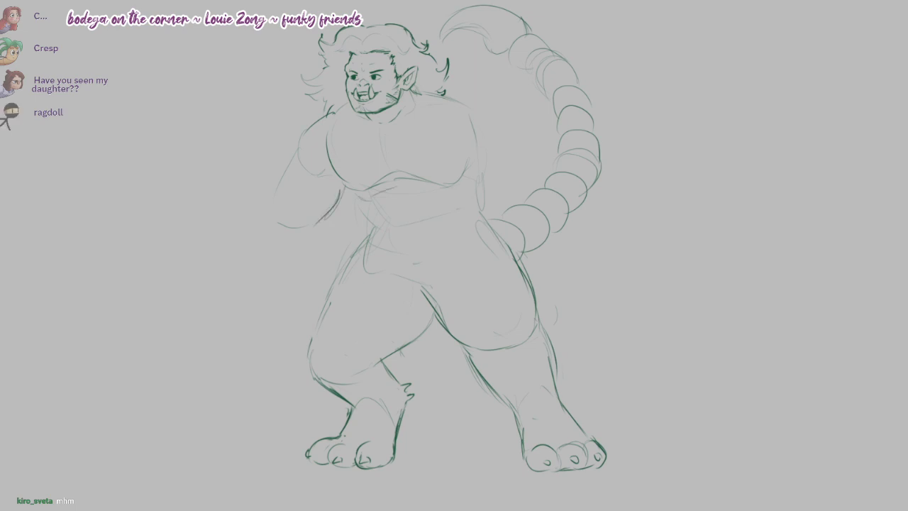
# Darken the pinched waist and hip contour on the side away from the tail, and add crease lines where the thighs meet the pelvis
pyautogui.moveTo(360, 196)
pyautogui.mouseDown()
pyautogui.moveTo(373, 202)
pyautogui.moveTo(376, 225)
pyautogui.moveTo(360, 248)
pyautogui.mouseUp()
pyautogui.hotkey('ctrl', 'z')
pyautogui.hotkey('ctrl', 'z')
pyautogui.hotkey('ctrl', 'z')
pyautogui.hotkey('ctrl', 'z')
pyautogui.moveTo(371, 221); pyautogui.dragTo(366, 233)
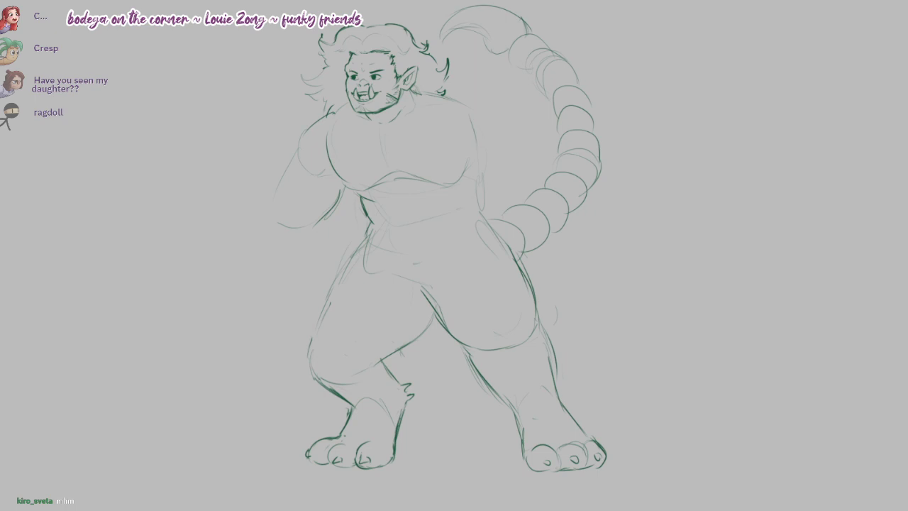
pyautogui.hotkey('ctrl', 'z')
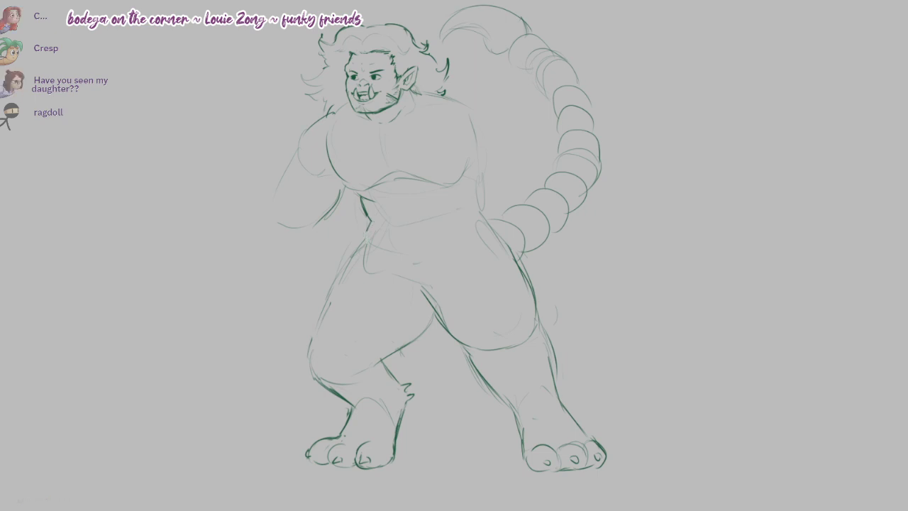
pyautogui.moveTo(368, 229); pyautogui.dragTo(360, 244)
pyautogui.hotkey('ctrl', 'z')
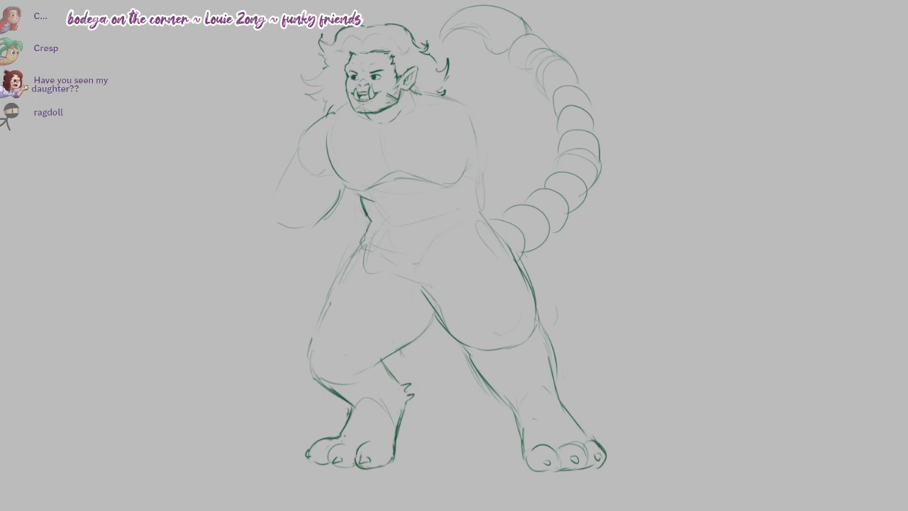
# Draw an oval arm socket at the tail-side shoulder and darken that side of the torso down to the hip
pyautogui.moveTo(453, 125)
pyautogui.mouseDown()
pyautogui.moveTo(453, 155)
pyautogui.moveTo(462, 106)
pyautogui.moveTo(480, 136)
pyautogui.moveTo(470, 199)
pyautogui.moveTo(512, 258)
pyautogui.mouseUp()
pyautogui.hotkey('ctrl', 'z')
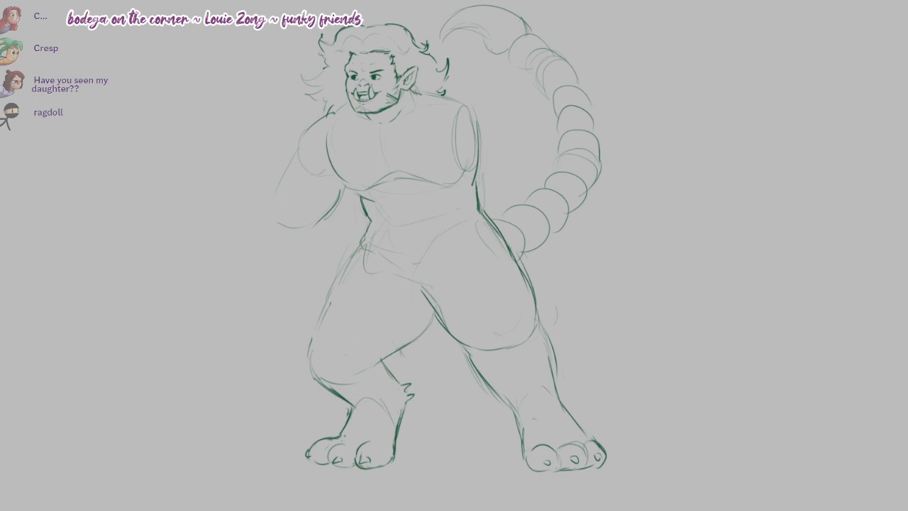
# Round off the upper arm on the side away from the tail with a full curved contour down to the elbow
pyautogui.moveTo(284, 170); pyautogui.dragTo(311, 234)
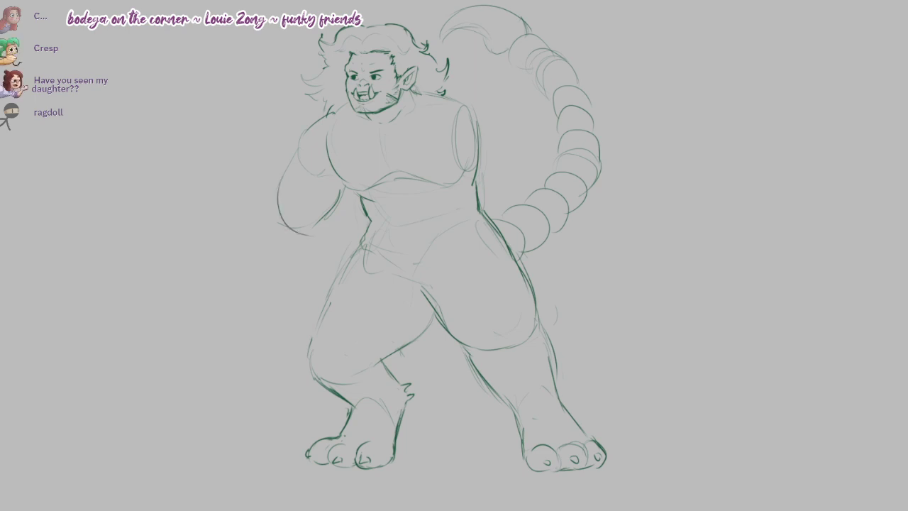
pyautogui.moveTo(345, 188); pyautogui.dragTo(317, 232)
pyautogui.hotkey('ctrl', 'z')
pyautogui.hotkey('ctrl', 'z')
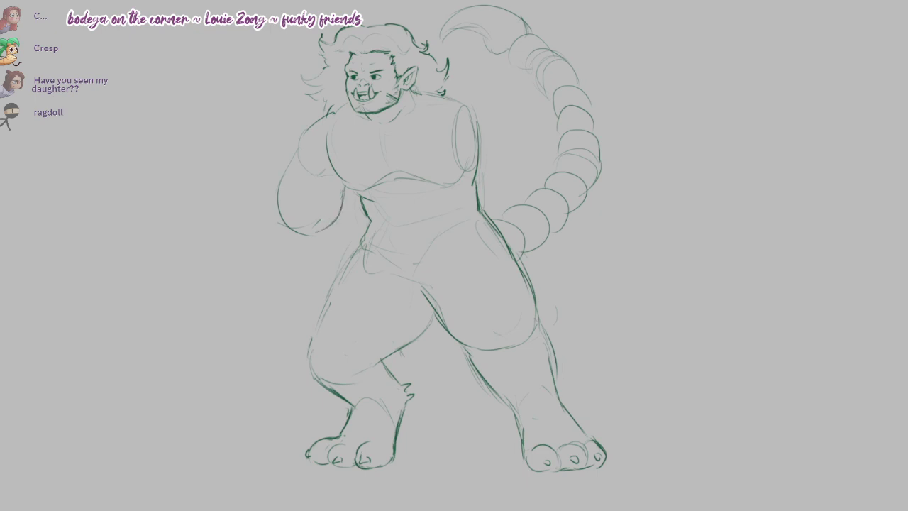
# Sketch the tail-side shoulder cap and a rounded upper arm bulging outward from the oval arm socket
pyautogui.moveTo(461, 98)
pyautogui.mouseDown()
pyautogui.moveTo(494, 116)
pyautogui.moveTo(478, 105)
pyautogui.moveTo(499, 139)
pyautogui.moveTo(494, 149)
pyautogui.moveTo(510, 156)
pyautogui.moveTo(532, 200)
pyautogui.mouseUp()
pyautogui.hotkey('ctrl', 'z')
pyautogui.moveTo(512, 148); pyautogui.dragTo(535, 190)
pyautogui.hotkey('ctrl', 'z')
pyautogui.hotkey('ctrl', 'z')
pyautogui.moveTo(474, 187)
pyautogui.mouseDown()
pyautogui.moveTo(528, 209)
pyautogui.moveTo(522, 151)
pyautogui.moveTo(504, 132)
pyautogui.moveTo(543, 191)
pyautogui.mouseUp()
pyautogui.hotkey('ctrl', 'z')
pyautogui.hotkey('ctrl', 'z')
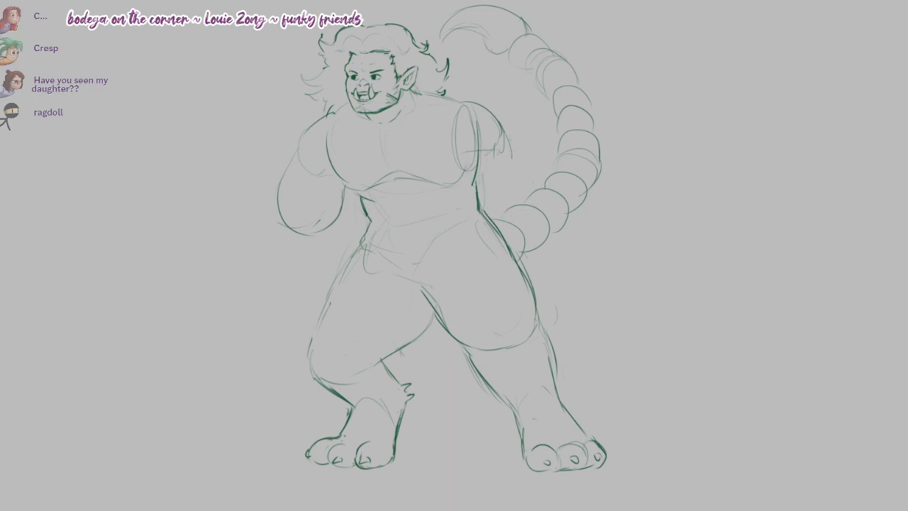
pyautogui.moveTo(502, 127)
pyautogui.mouseDown()
pyautogui.moveTo(544, 188)
pyautogui.moveTo(505, 128)
pyautogui.moveTo(542, 169)
pyautogui.mouseUp()
# Sketch the outstretched forearm on the side away from the tail, with an outer contour and a furry underside from the elbow
pyautogui.moveTo(282, 211)
pyautogui.mouseDown()
pyautogui.moveTo(252, 223)
pyautogui.moveTo(230, 249)
pyautogui.mouseUp()
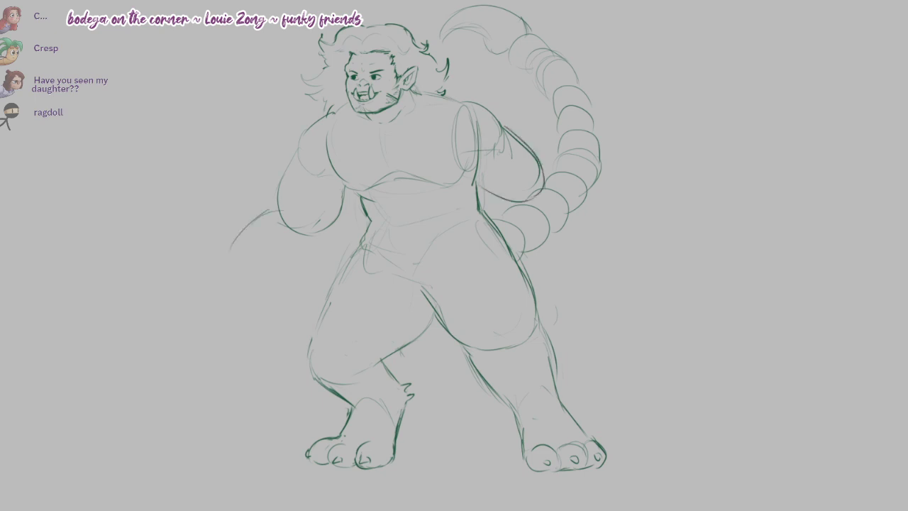
pyautogui.hotkey('ctrl', 'z')
pyautogui.moveTo(254, 222)
pyautogui.mouseDown()
pyautogui.moveTo(278, 211)
pyautogui.moveTo(324, 228)
pyautogui.moveTo(245, 224)
pyautogui.moveTo(215, 252)
pyautogui.moveTo(241, 279)
pyautogui.moveTo(293, 270)
pyautogui.mouseUp()
pyautogui.hotkey('ctrl', 'z')
pyautogui.moveTo(300, 269); pyautogui.dragTo(332, 226)
pyautogui.moveTo(315, 255); pyautogui.dragTo(339, 220)
pyautogui.hotkey('ctrl', 'z')
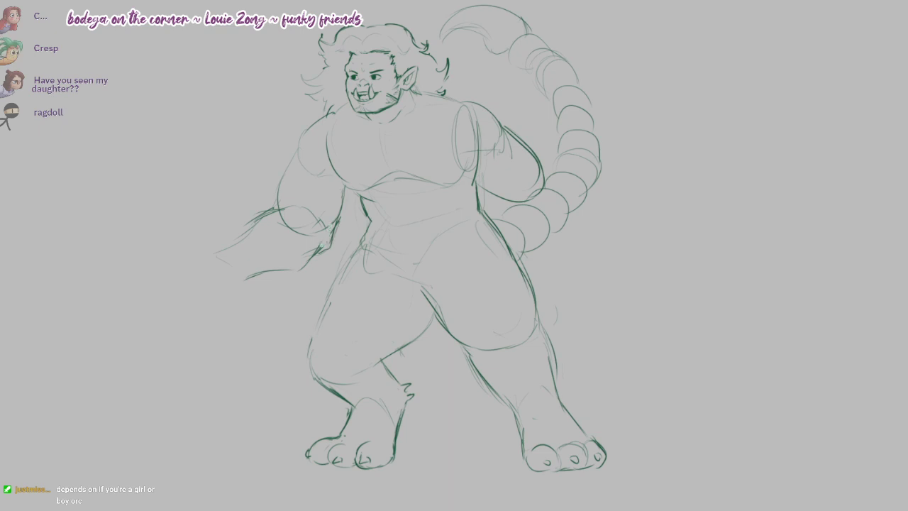
pyautogui.hotkey('ctrl', 'z')
pyautogui.hotkey('ctrl', 'z')
pyautogui.moveTo(273, 271); pyautogui.dragTo(312, 254)
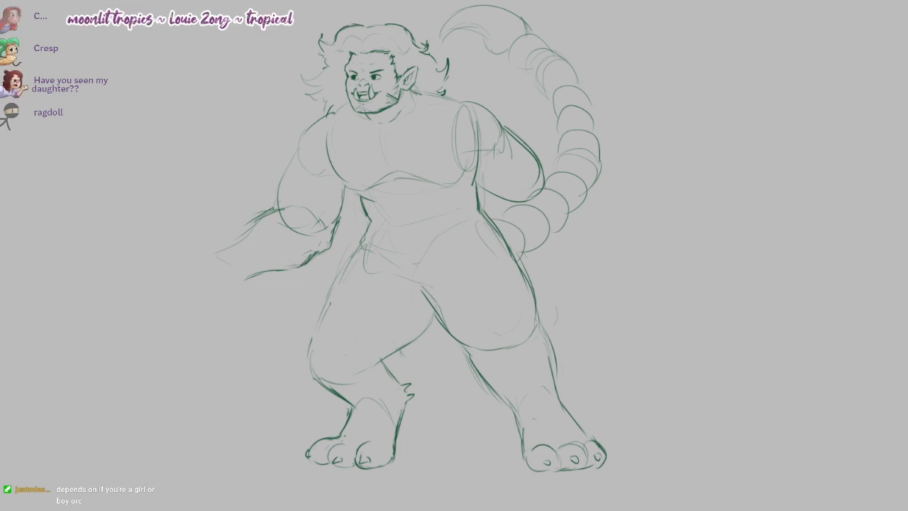
# Erase the overlapping elbow curve on the arm away from the tail, and redraw the inner arm contour
pyautogui.moveTo(280, 214)
pyautogui.mouseDown()
pyautogui.moveTo(307, 233)
pyautogui.moveTo(324, 221)
pyautogui.mouseUp()
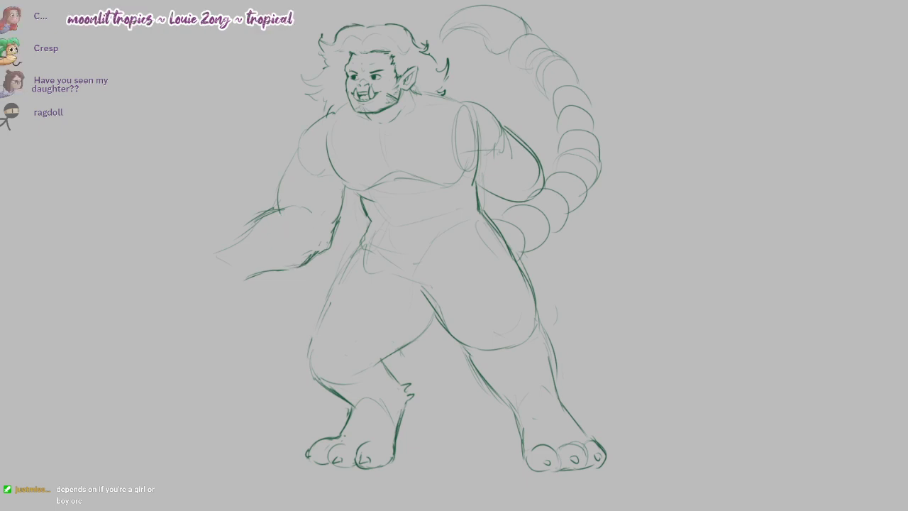
pyautogui.moveTo(250, 221)
pyautogui.mouseDown()
pyautogui.moveTo(273, 209)
pyautogui.moveTo(315, 218)
pyautogui.moveTo(279, 206)
pyautogui.mouseUp()
pyautogui.hotkey('ctrl', 'z')
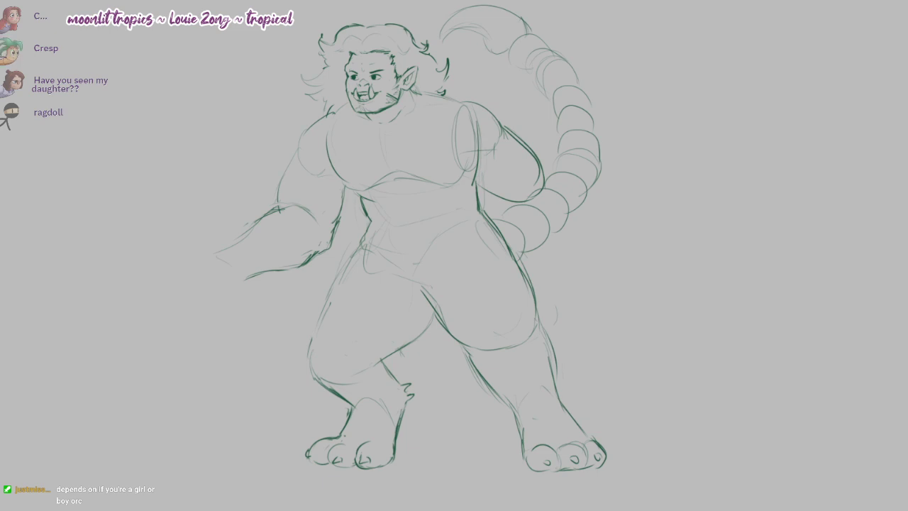
pyautogui.moveTo(344, 191); pyautogui.dragTo(333, 222)
pyautogui.moveTo(349, 191); pyautogui.dragTo(332, 239)
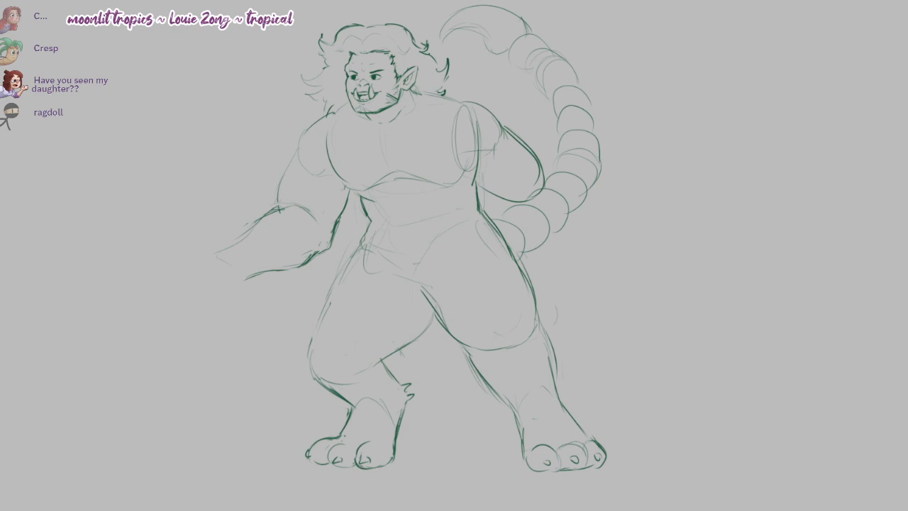
# Darken the top contour of the forearm away from the tail, and reshape it into a shorter form ending in a curved wrist
pyautogui.moveTo(276, 208); pyautogui.dragTo(267, 212)
pyautogui.moveTo(264, 219); pyautogui.dragTo(233, 245)
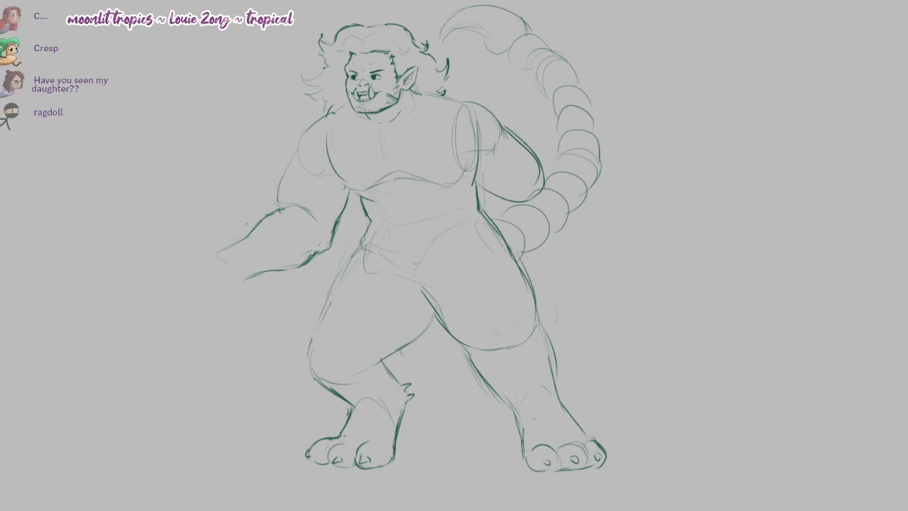
pyautogui.moveTo(216, 253); pyautogui.dragTo(216, 242)
pyautogui.moveTo(277, 241); pyautogui.dragTo(274, 229)
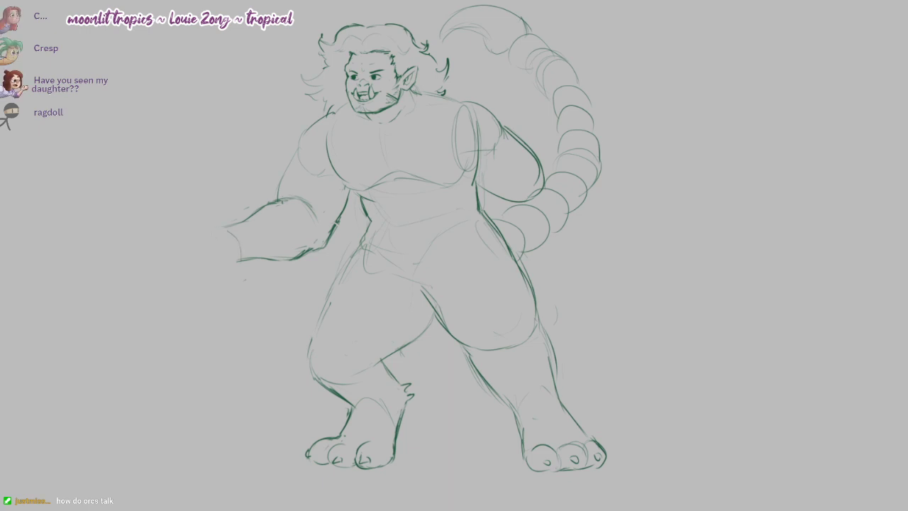
# Rough in the hand away from the tail as an oval palm with a pointed, curved finger at its outer end
pyautogui.moveTo(225, 226)
pyautogui.mouseDown()
pyautogui.moveTo(202, 272)
pyautogui.moveTo(240, 263)
pyautogui.moveTo(223, 267)
pyautogui.mouseUp()
pyautogui.hotkey('ctrl', 'z')
pyautogui.hotkey('ctrl', 'z')
pyautogui.hotkey('ctrl', 'z')
pyautogui.hotkey('ctrl', 'z')
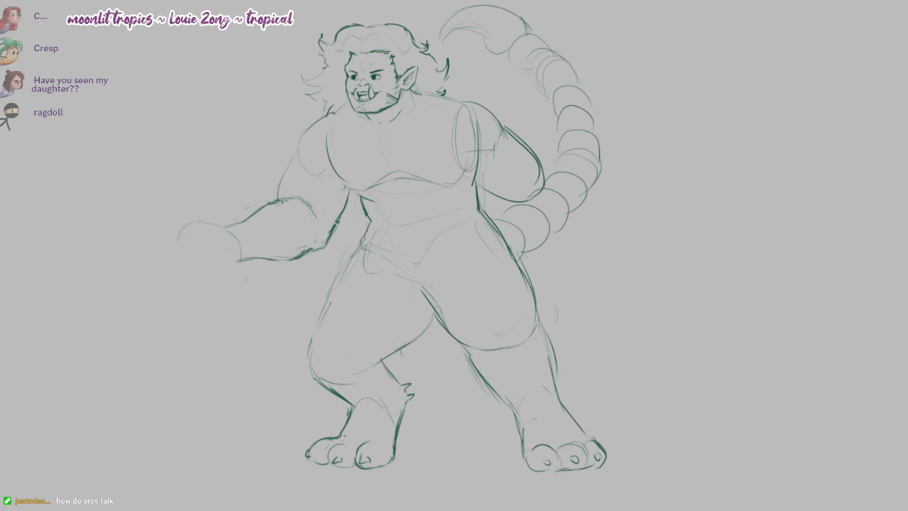
pyautogui.moveTo(225, 231); pyautogui.dragTo(235, 264)
pyautogui.moveTo(224, 231)
pyautogui.mouseDown()
pyautogui.moveTo(218, 273)
pyautogui.moveTo(245, 262)
pyautogui.mouseUp()
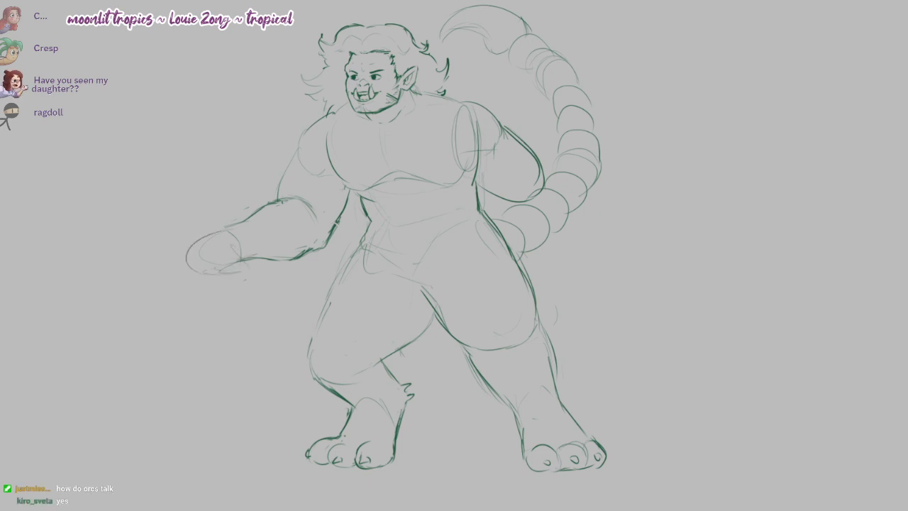
pyautogui.moveTo(198, 238); pyautogui.dragTo(176, 268)
# Sketch the tail-side forearm tapering down to an angled wrist, in front of the lowest tail segments
pyautogui.moveTo(514, 174)
pyautogui.mouseDown()
pyautogui.moveTo(504, 217)
pyautogui.moveTo(539, 241)
pyautogui.mouseUp()
pyautogui.moveTo(522, 175)
pyautogui.mouseDown()
pyautogui.moveTo(558, 188)
pyautogui.moveTo(568, 203)
pyautogui.moveTo(523, 201)
pyautogui.mouseUp()
pyautogui.moveTo(567, 207); pyautogui.dragTo(549, 237)
pyautogui.moveTo(514, 201)
pyautogui.mouseDown()
pyautogui.moveTo(543, 216)
pyautogui.moveTo(537, 243)
pyautogui.mouseUp()
pyautogui.moveTo(501, 208); pyautogui.dragTo(554, 263)
pyautogui.moveTo(548, 178); pyautogui.dragTo(587, 237)
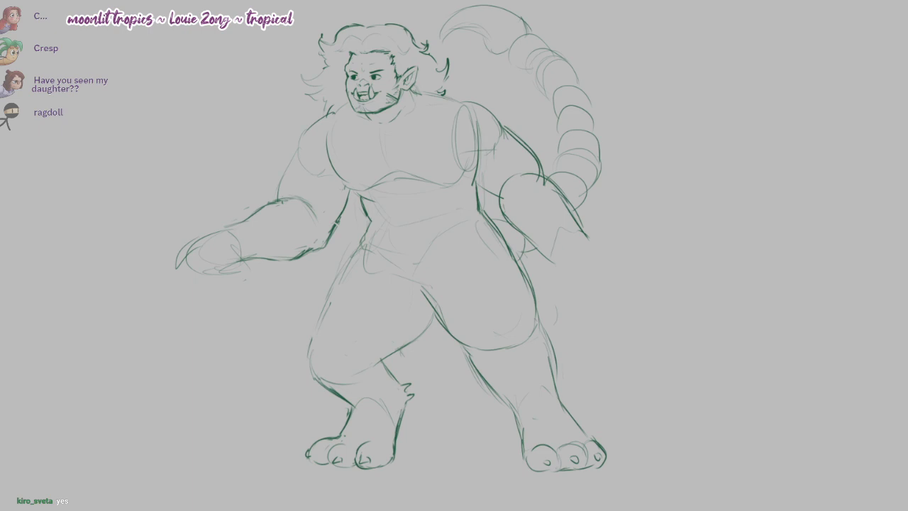
# Extend the outer contour of the tail-side forearm past the wrist, and redraw the underside of the upper arm
pyautogui.moveTo(553, 268); pyautogui.dragTo(573, 288)
pyautogui.moveTo(586, 240)
pyautogui.mouseDown()
pyautogui.moveTo(606, 261)
pyautogui.moveTo(569, 286)
pyautogui.mouseUp()
pyautogui.hotkey('ctrl', 'z')
pyautogui.hotkey('ctrl', 'z')
pyautogui.hotkey('ctrl', 'z')
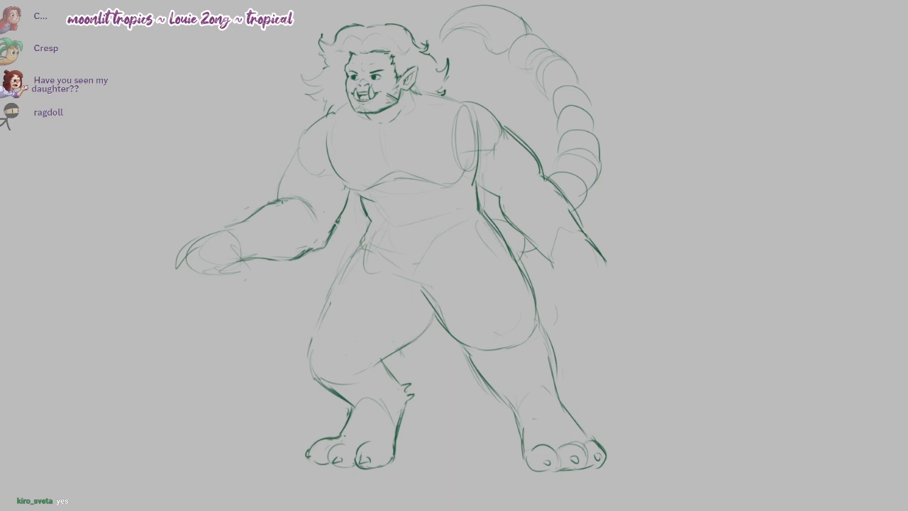
pyautogui.moveTo(477, 188); pyautogui.dragTo(500, 202)
pyautogui.hotkey('ctrl', 'z')
pyautogui.hotkey('ctrl', 'z')
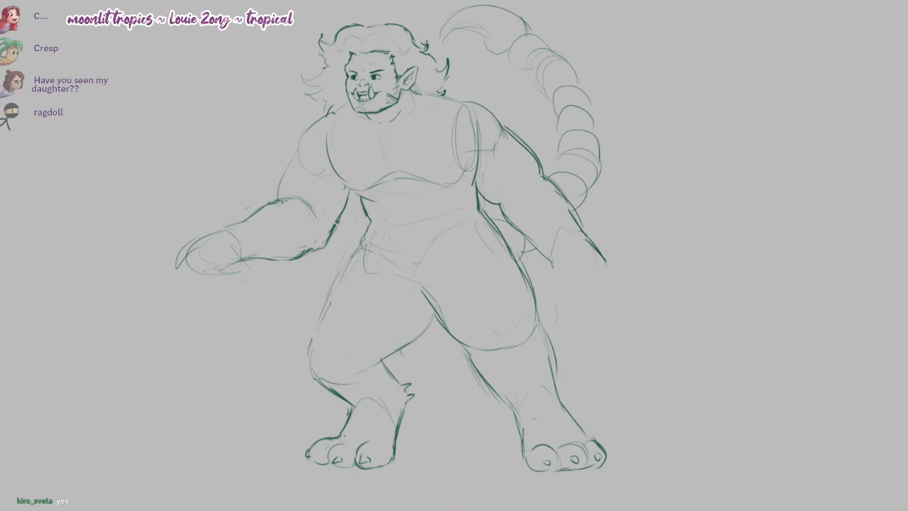
# Darken the tail-side arm's contours, with a rounded forearm top overlapping the elbow and a line along the back of the hand
pyautogui.moveTo(474, 171)
pyautogui.mouseDown()
pyautogui.moveTo(481, 196)
pyautogui.moveTo(509, 208)
pyautogui.moveTo(507, 220)
pyautogui.moveTo(534, 176)
pyautogui.moveTo(559, 188)
pyautogui.moveTo(586, 233)
pyautogui.mouseUp()
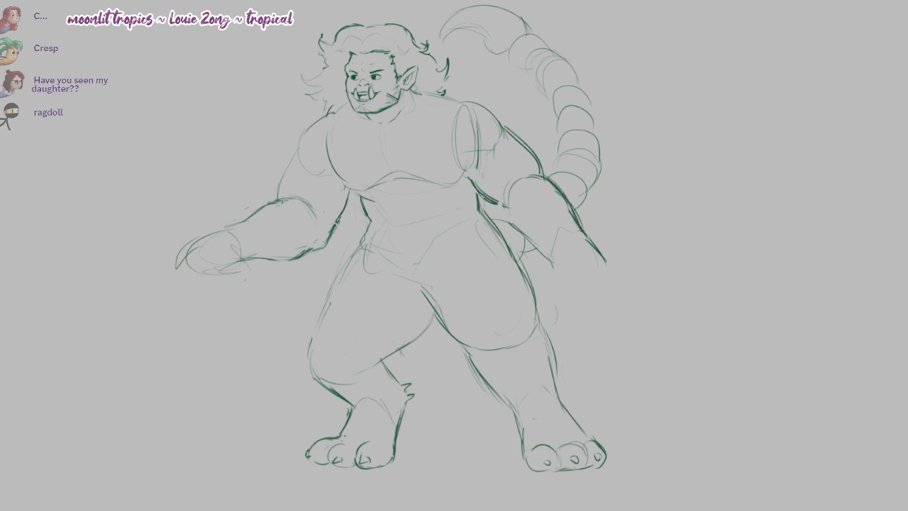
pyautogui.moveTo(506, 185)
pyautogui.mouseDown()
pyautogui.moveTo(512, 223)
pyautogui.moveTo(554, 267)
pyautogui.mouseUp()
pyautogui.hotkey('ctrl', 'z')
pyautogui.moveTo(495, 201); pyautogui.dragTo(506, 207)
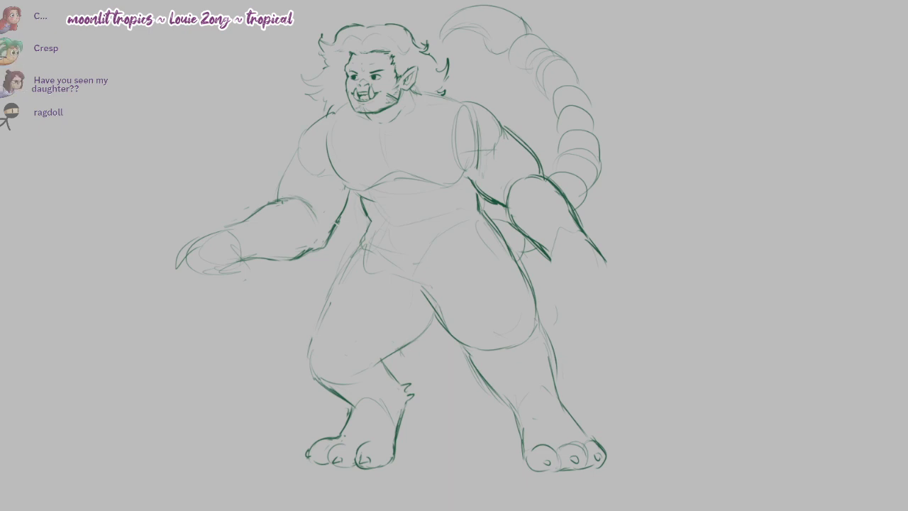
pyautogui.hotkey('ctrl', 'z')
pyautogui.moveTo(585, 234); pyautogui.dragTo(606, 254)
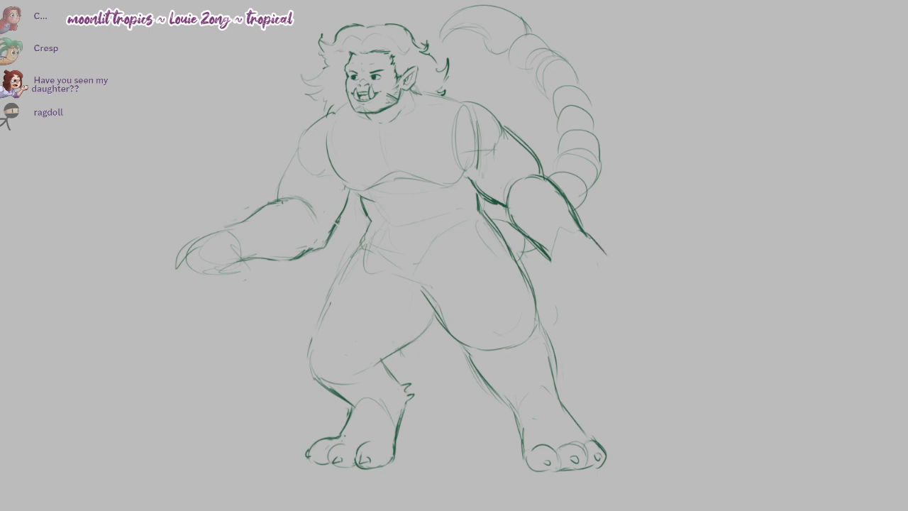
# Try to sketch the tail-side hand with a rounded thumb lobe and curled fingers
pyautogui.moveTo(550, 262)
pyautogui.mouseDown()
pyautogui.moveTo(553, 282)
pyautogui.moveTo(581, 265)
pyautogui.mouseUp()
pyautogui.hotkey('ctrl', 'z')
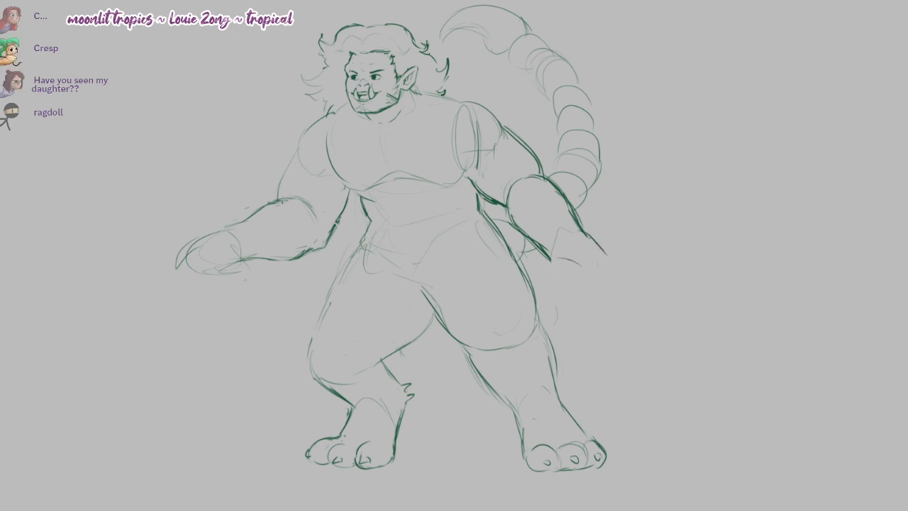
pyautogui.hotkey('ctrl', 'z')
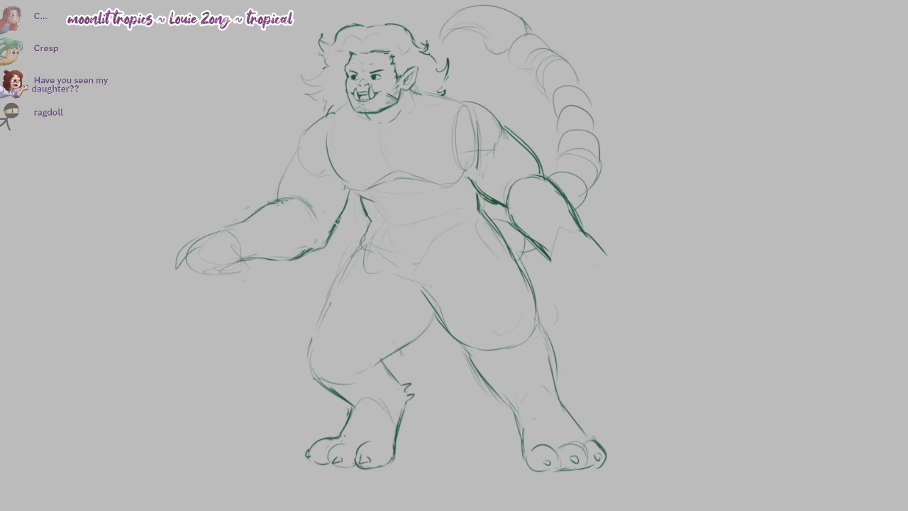
pyautogui.hotkey('ctrl', 'z')
pyautogui.moveTo(585, 233); pyautogui.dragTo(621, 253)
pyautogui.moveTo(550, 261)
pyautogui.mouseDown()
pyautogui.moveTo(562, 291)
pyautogui.moveTo(581, 270)
pyautogui.moveTo(606, 285)
pyautogui.moveTo(615, 247)
pyautogui.moveTo(618, 272)
pyautogui.moveTo(628, 266)
pyautogui.moveTo(615, 275)
pyautogui.mouseUp()
pyautogui.moveTo(604, 240)
pyautogui.mouseDown()
pyautogui.moveTo(627, 267)
pyautogui.moveTo(615, 274)
pyautogui.mouseUp()
pyautogui.hotkey('ctrl', 'z')
pyautogui.hotkey('ctrl', 'z')
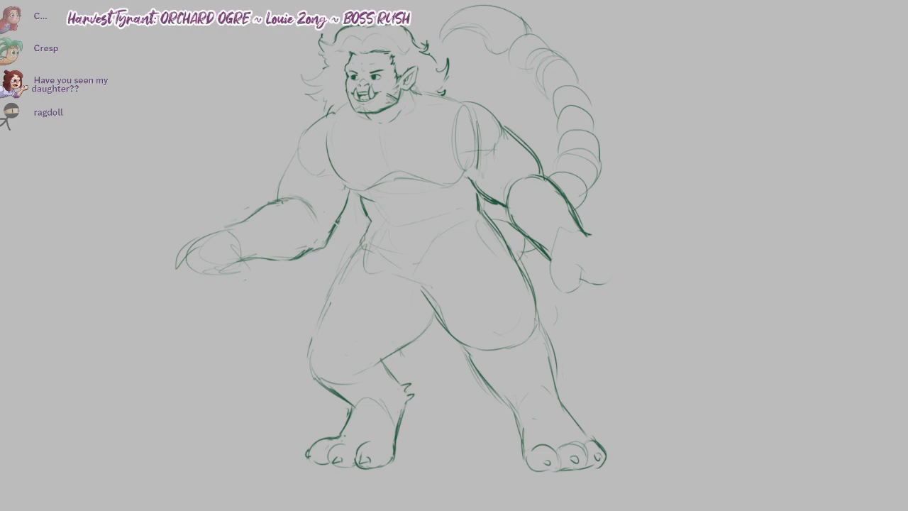
pyautogui.moveTo(586, 233)
pyautogui.mouseDown()
pyautogui.moveTo(624, 260)
pyautogui.moveTo(607, 283)
pyautogui.mouseUp()
pyautogui.hotkey('ctrl', 'z')
pyautogui.moveTo(611, 249); pyautogui.dragTo(629, 268)
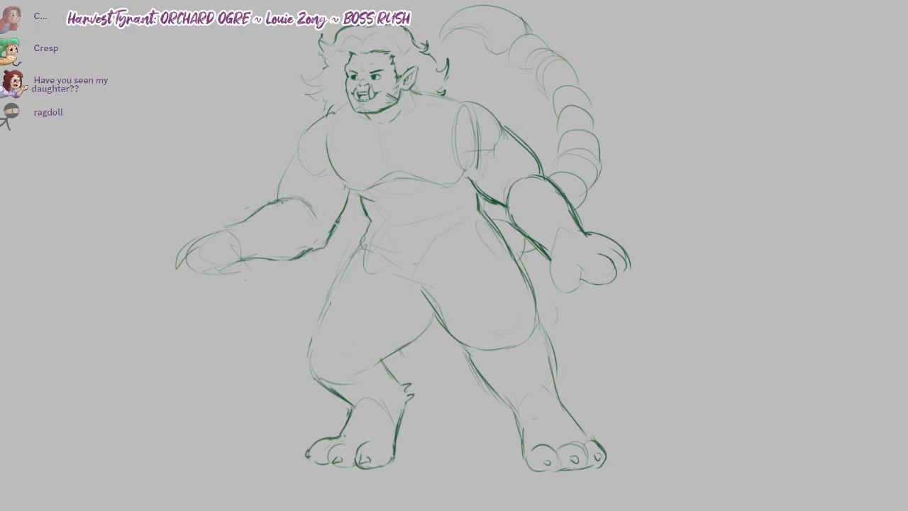
# Undo the tail-side hand's thumb and finger strokes back to the wrist
pyautogui.hotkey('ctrl', 'z')
pyautogui.hotkey('ctrl', 'z')
pyautogui.hotkey('ctrl', 'z')
pyautogui.hotkey('ctrl', 'z')
pyautogui.hotkey('ctrl', 'z')
pyautogui.hotkey('ctrl', 'z')
pyautogui.hotkey('ctrl', 'z')
pyautogui.hotkey('ctrl', 'z')
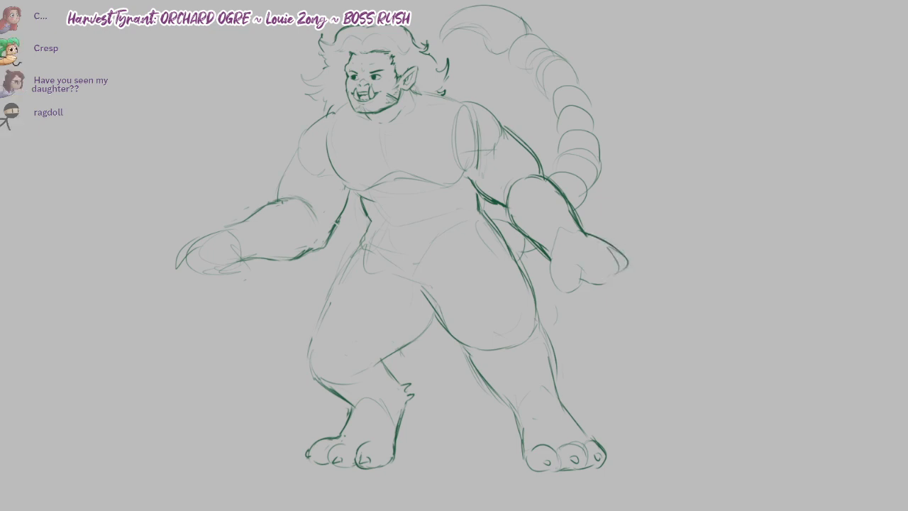
pyautogui.hotkey('ctrl', 'z')
# Draw the back of the tail-side hand from the wrist, with a light oval for the palm
pyautogui.moveTo(583, 234); pyautogui.dragTo(601, 244)
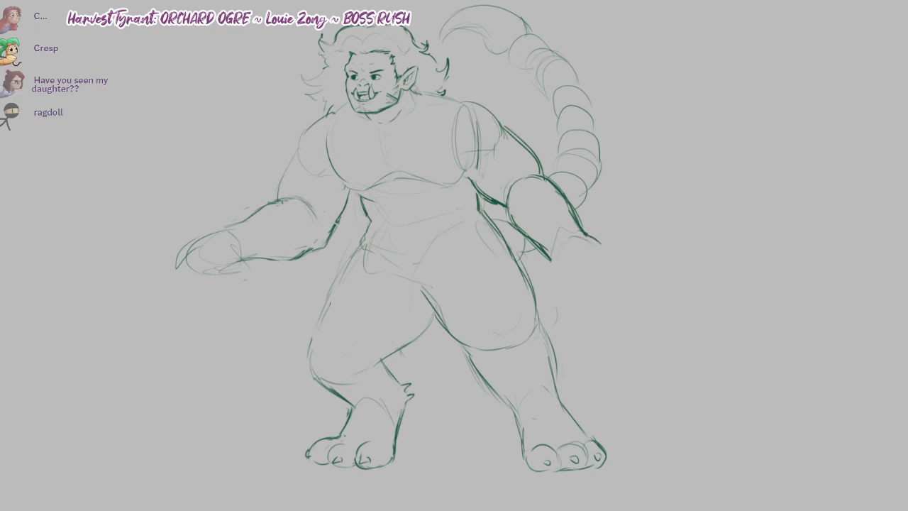
pyautogui.moveTo(547, 261)
pyautogui.mouseDown()
pyautogui.moveTo(571, 283)
pyautogui.moveTo(605, 275)
pyautogui.mouseUp()
pyautogui.moveTo(592, 239); pyautogui.dragTo(617, 260)
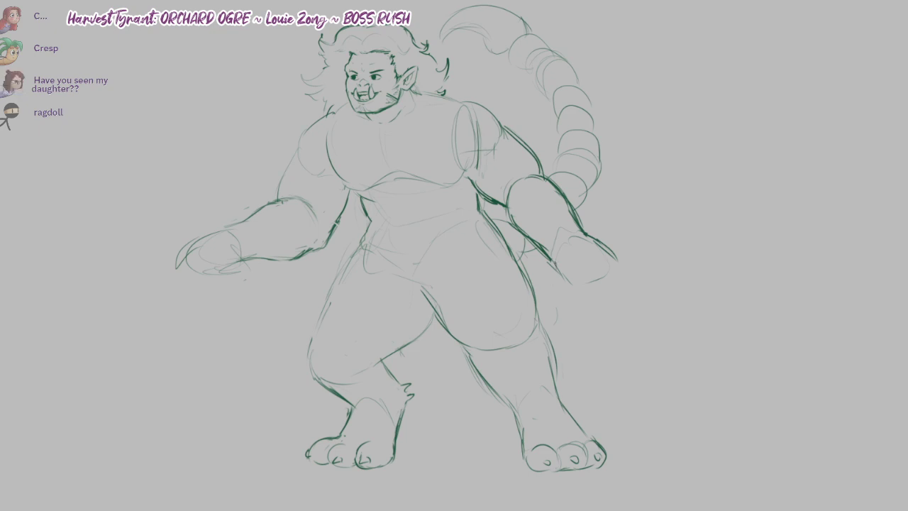
# Try several thumb and finger contours extending below the tail-side palm
pyautogui.moveTo(553, 262)
pyautogui.mouseDown()
pyautogui.moveTo(562, 301)
pyautogui.moveTo(580, 313)
pyautogui.mouseUp()
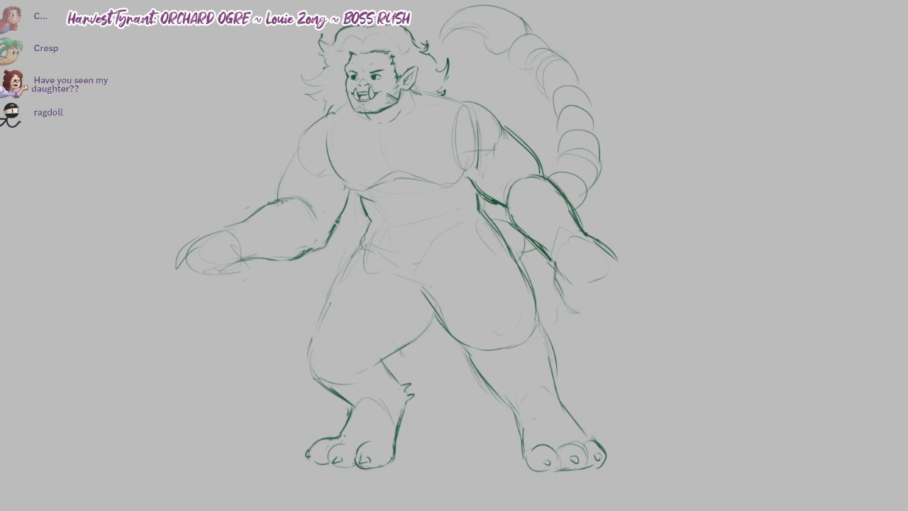
pyautogui.moveTo(561, 274); pyautogui.dragTo(600, 292)
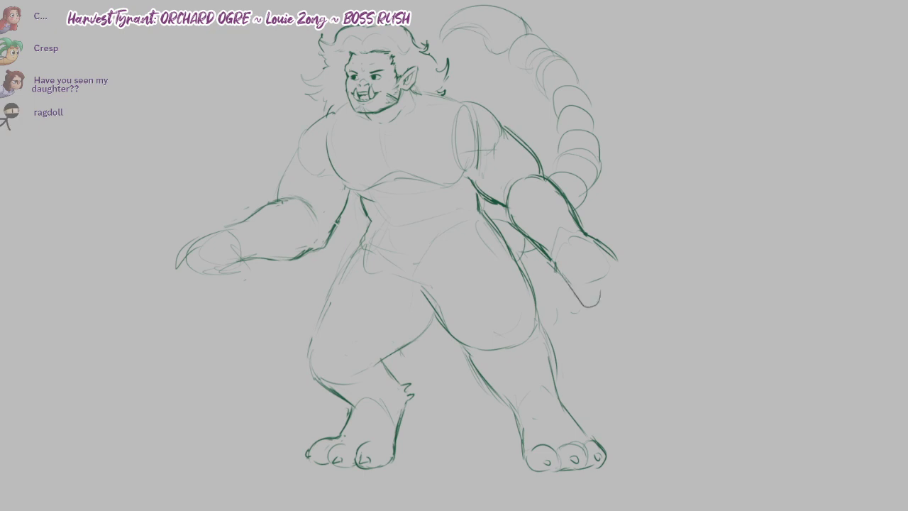
pyautogui.hotkey('ctrl', 'z')
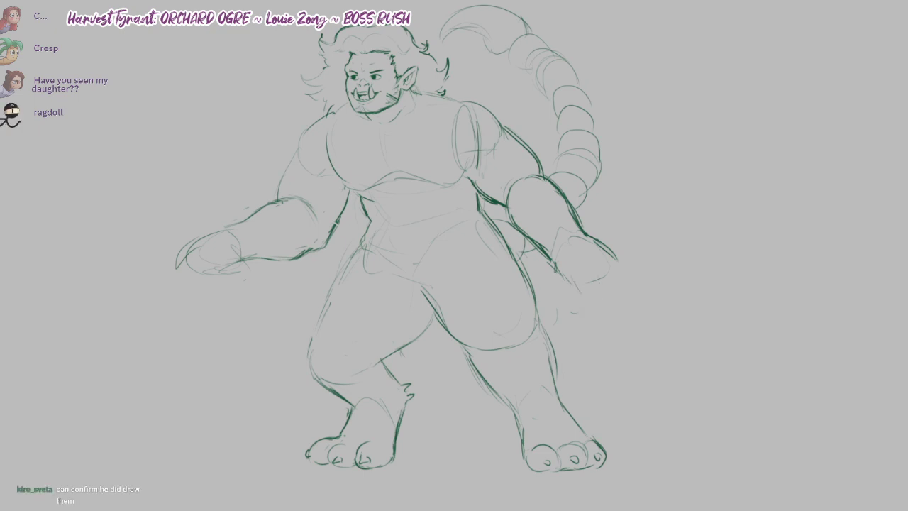
pyautogui.moveTo(597, 272)
pyautogui.mouseDown()
pyautogui.moveTo(606, 299)
pyautogui.moveTo(589, 308)
pyautogui.moveTo(608, 310)
pyautogui.mouseUp()
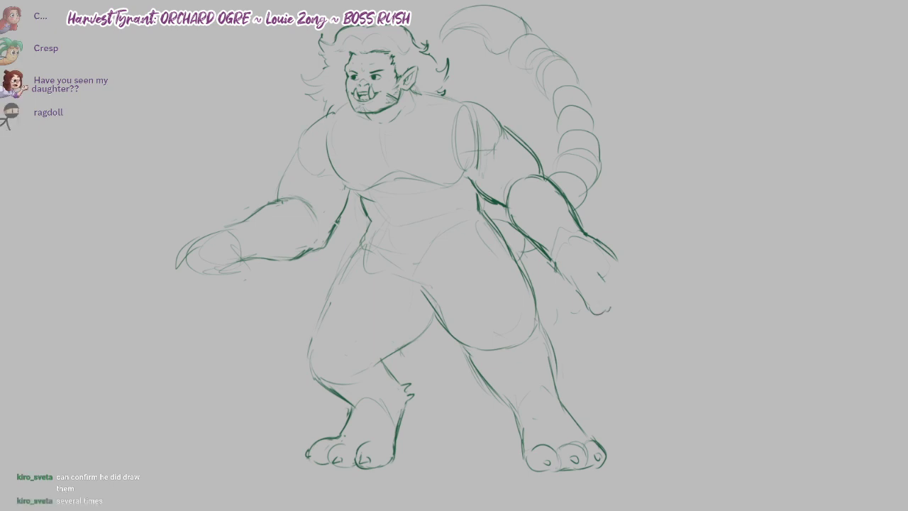
pyautogui.moveTo(600, 276)
pyautogui.mouseDown()
pyautogui.moveTo(611, 299)
pyautogui.moveTo(586, 297)
pyautogui.moveTo(589, 308)
pyautogui.moveTo(612, 311)
pyautogui.mouseUp()
pyautogui.hotkey('ctrl', 'z')
pyautogui.hotkey('ctrl', 'z')
pyautogui.moveTo(607, 274); pyautogui.dragTo(600, 313)
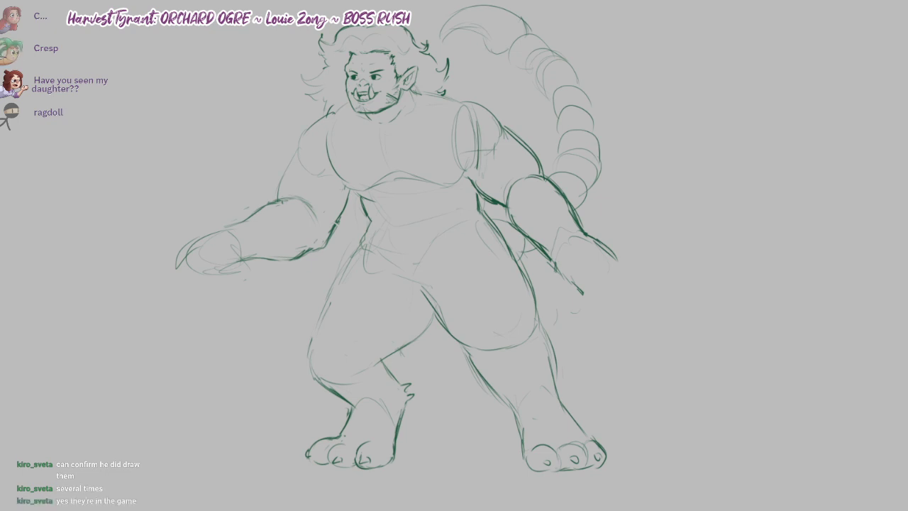
pyautogui.moveTo(580, 287); pyautogui.dragTo(576, 311)
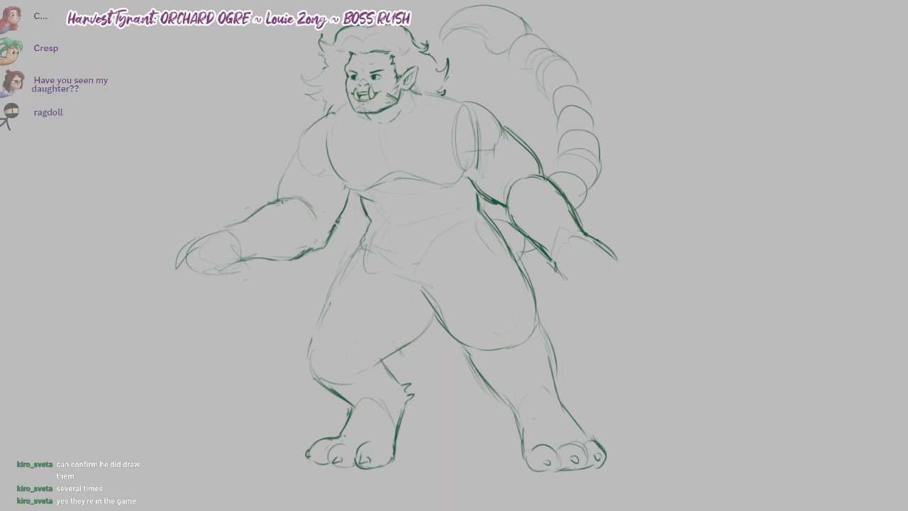
# Draw a flattened, tilted oval across the knuckle end of the tail-side hand
pyautogui.moveTo(607, 270)
pyautogui.mouseDown()
pyautogui.moveTo(586, 289)
pyautogui.moveTo(617, 272)
pyautogui.moveTo(588, 283)
pyautogui.moveTo(616, 263)
pyautogui.mouseUp()
pyautogui.hotkey('ctrl', 'z')
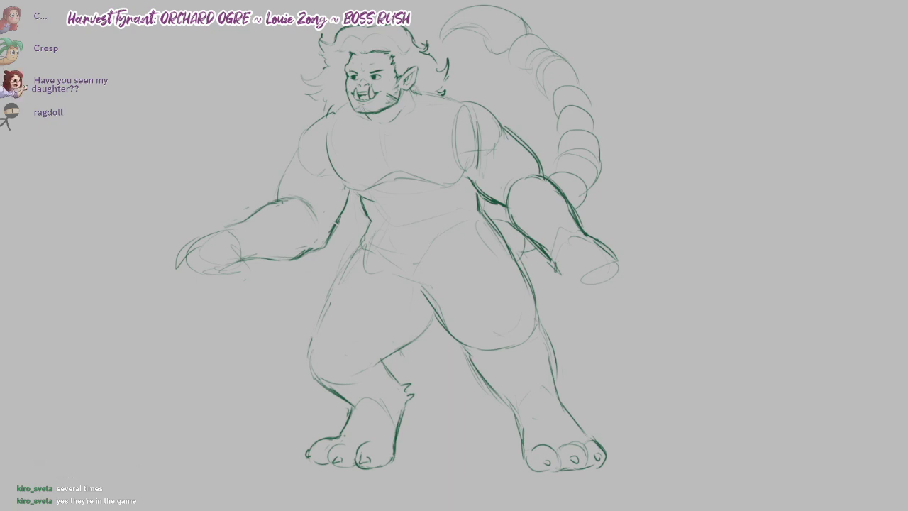
pyautogui.hotkey('ctrl', 'z')
pyautogui.moveTo(614, 266); pyautogui.dragTo(570, 282)
pyautogui.hotkey('ctrl', 'z')
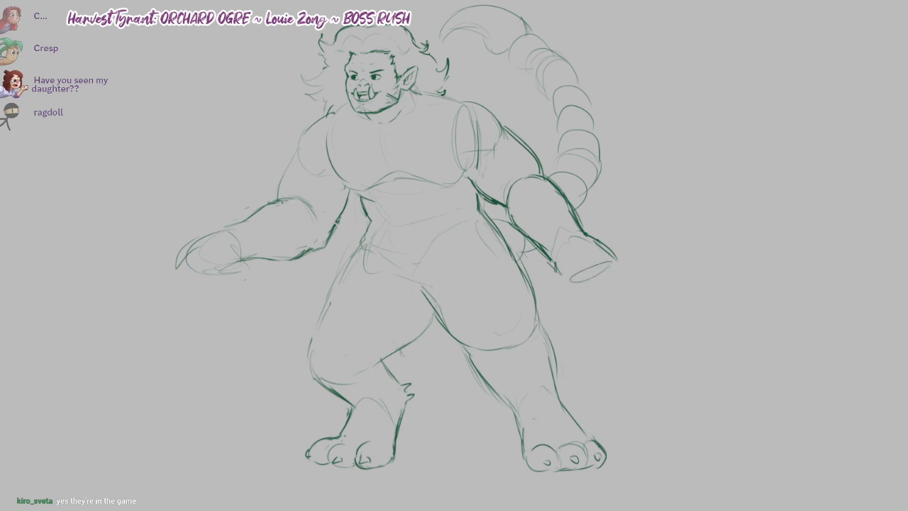
# Switch to Discord and view the enlarged artwork of the orange clawed creature as a hand reference
pyautogui.hotkey('alt', 'Tab')
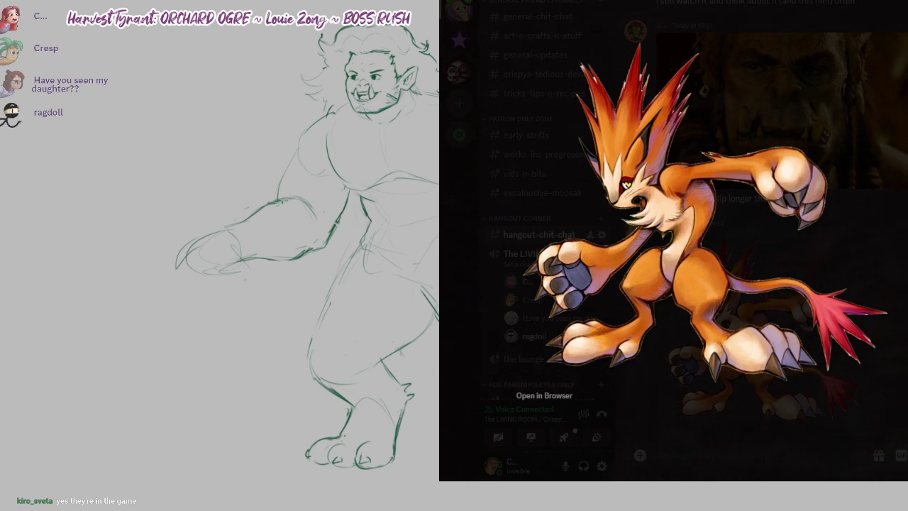
# Switch back to the drawing and refine the outer finger contour of the tail-side hand
pyautogui.hotkey('alt', 'Tab')
pyautogui.moveTo(589, 272)
pyautogui.mouseDown()
pyautogui.moveTo(591, 296)
pyautogui.moveTo(608, 288)
pyautogui.moveTo(589, 305)
pyautogui.moveTo(599, 282)
pyautogui.moveTo(623, 281)
pyautogui.mouseUp()
pyautogui.hotkey('ctrl', 'z')
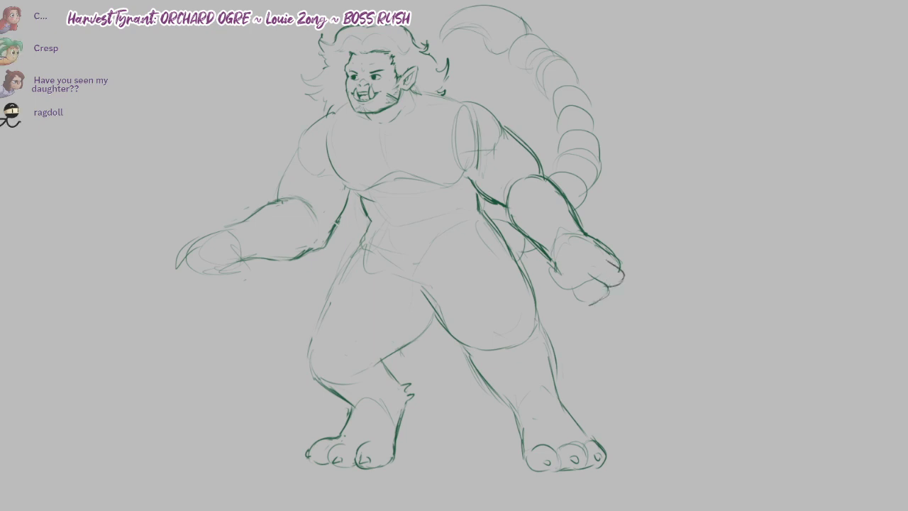
pyautogui.moveTo(607, 248)
pyautogui.mouseDown()
pyautogui.moveTo(621, 268)
pyautogui.moveTo(624, 259)
pyautogui.moveTo(621, 275)
pyautogui.mouseUp()
# Draw a rounded thumb hanging from the inner wrist of the tail-side hand
pyautogui.moveTo(552, 267); pyautogui.dragTo(558, 302)
pyautogui.hotkey('ctrl', 'z')
pyautogui.moveTo(554, 268); pyautogui.dragTo(551, 303)
pyautogui.moveTo(546, 281); pyautogui.dragTo(560, 309)
pyautogui.moveTo(571, 286); pyautogui.dragTo(569, 304)
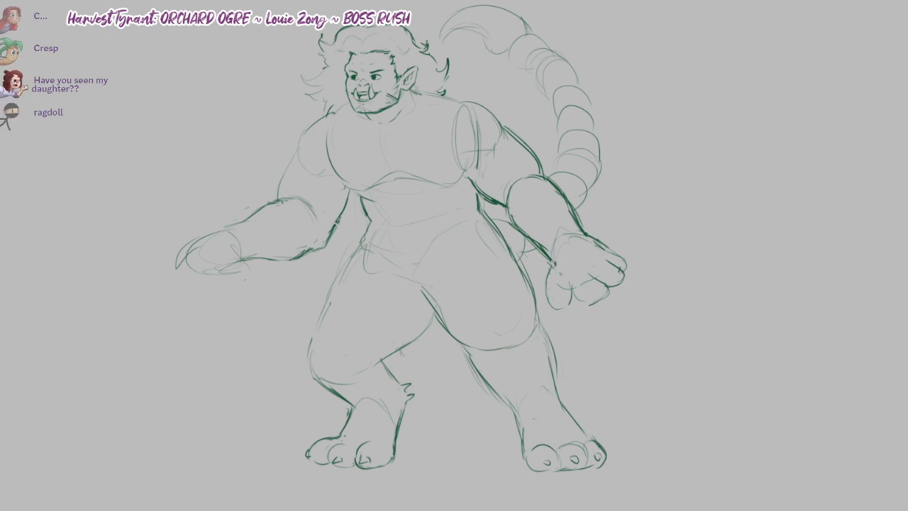
pyautogui.hotkey('ctrl', 'z')
pyautogui.moveTo(555, 308); pyautogui.dragTo(570, 307)
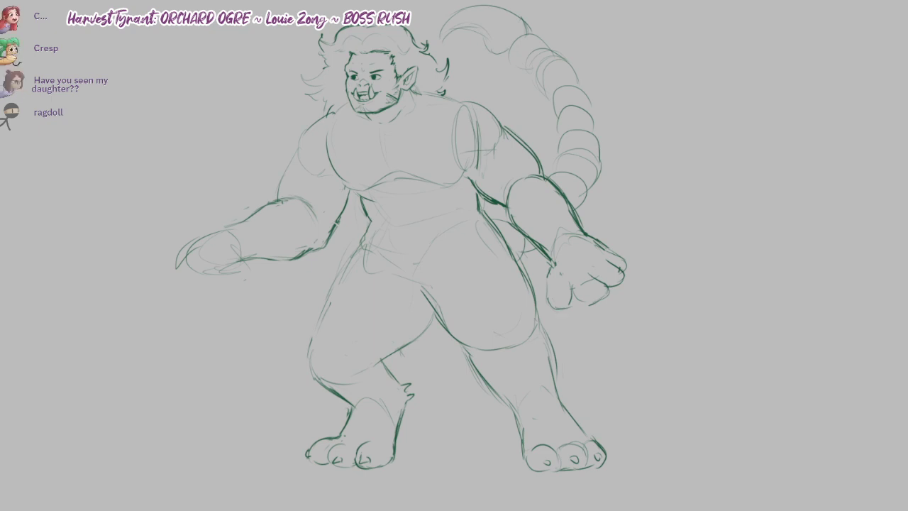
# Add a pointed, curved claw to the tip of the tail-side thumb
pyautogui.moveTo(551, 305); pyautogui.dragTo(566, 324)
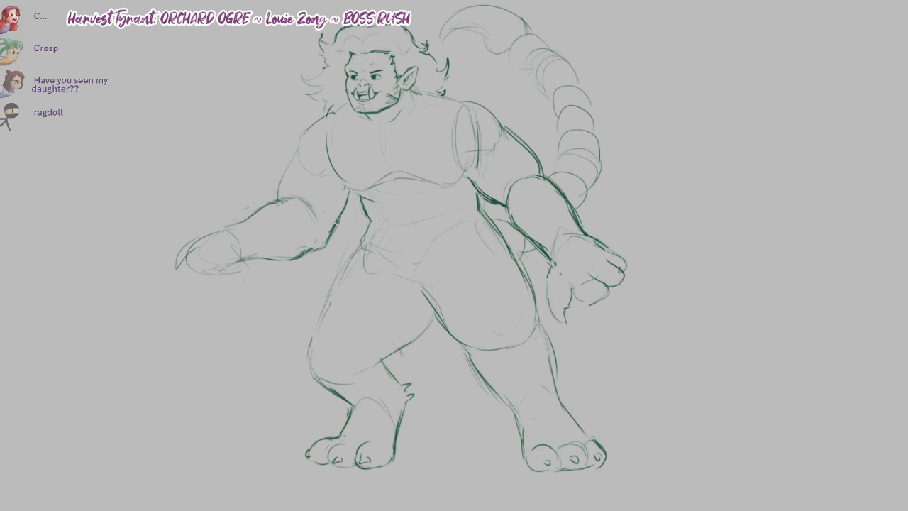
pyautogui.moveTo(554, 297); pyautogui.dragTo(564, 306)
pyautogui.hotkey('ctrl', 'z')
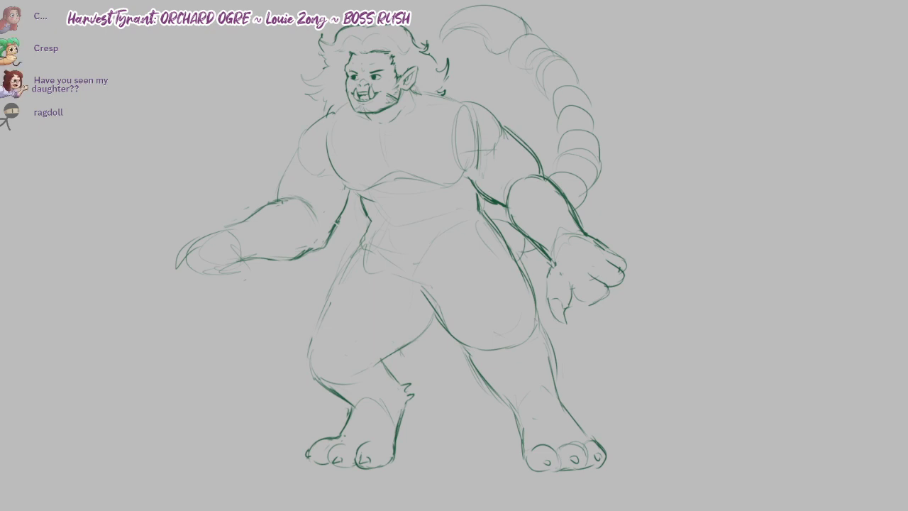
# Reshape the finger nearest the thumb on the tail-side hand and give it a thick curved claw
pyautogui.moveTo(608, 290)
pyautogui.mouseDown()
pyautogui.moveTo(620, 304)
pyautogui.moveTo(612, 313)
pyautogui.mouseUp()
pyautogui.hotkey('ctrl', 'z')
pyautogui.hotkey('ctrl', 'z')
pyautogui.hotkey('ctrl', 'z')
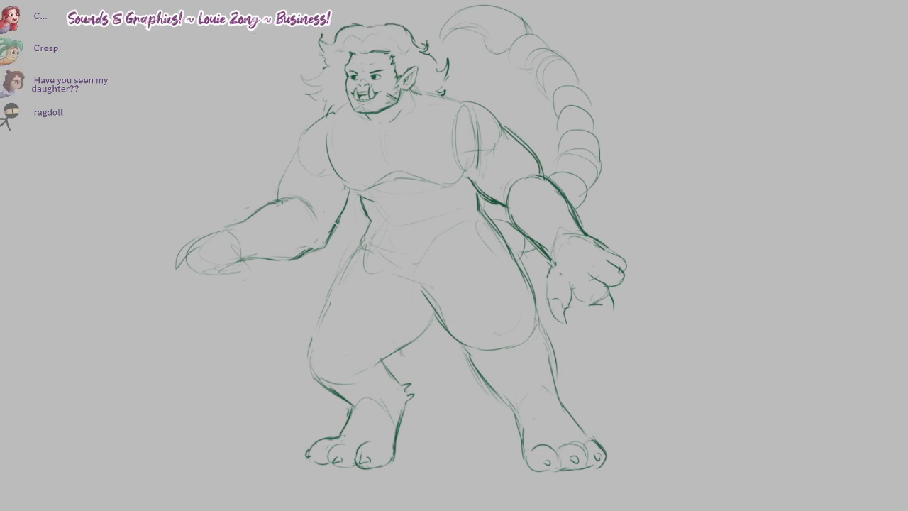
pyautogui.moveTo(597, 293)
pyautogui.mouseDown()
pyautogui.moveTo(607, 288)
pyautogui.moveTo(601, 309)
pyautogui.moveTo(609, 313)
pyautogui.mouseUp()
pyautogui.hotkey('ctrl', 'z')
pyautogui.hotkey('ctrl', 'z')
# Add claws to the two outer fingers of the tail-side hand and darken its curved wrist line
pyautogui.moveTo(615, 275); pyautogui.dragTo(617, 285)
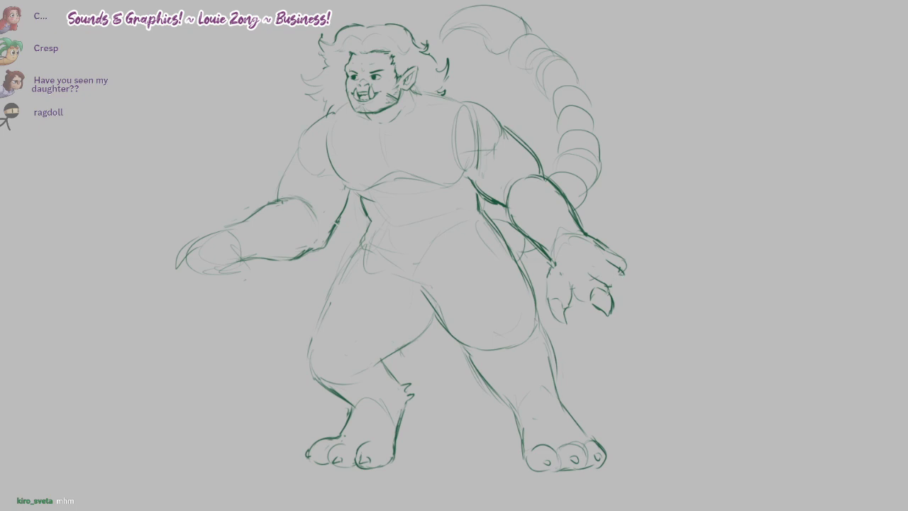
pyautogui.moveTo(612, 284); pyautogui.dragTo(624, 297)
pyautogui.moveTo(625, 274); pyautogui.dragTo(636, 275)
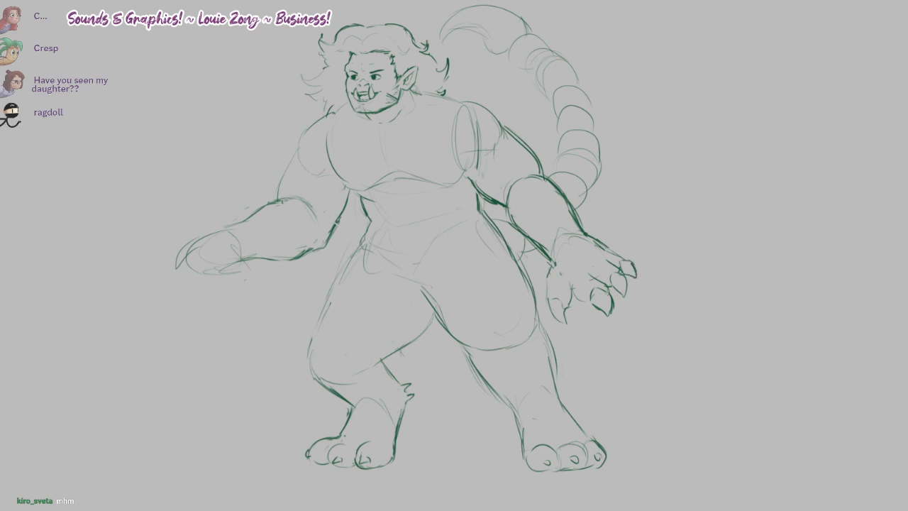
pyautogui.moveTo(557, 231)
pyautogui.mouseDown()
pyautogui.moveTo(552, 255)
pyautogui.moveTo(580, 231)
pyautogui.moveTo(572, 231)
pyautogui.mouseUp()
pyautogui.hotkey('ctrl', 'z')
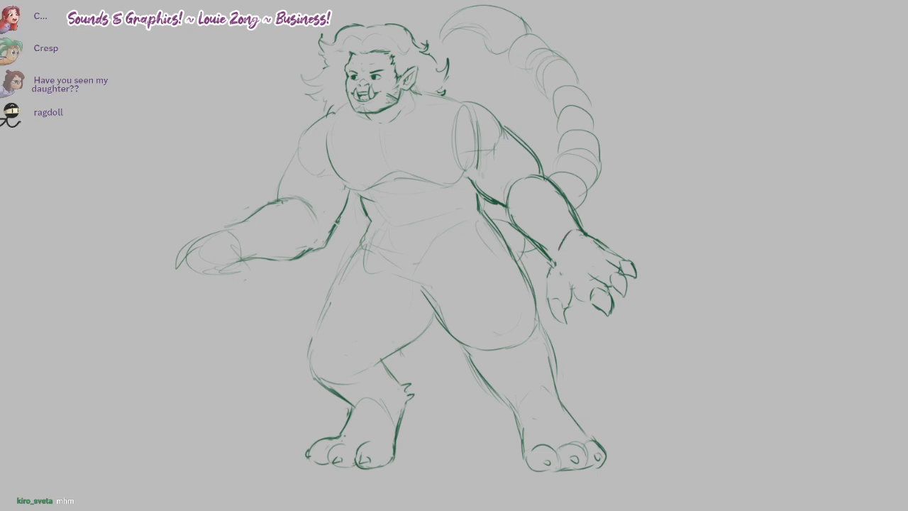
# Outline the back of the opposite hand and draw a small oval inside the curve of its fingers
pyautogui.moveTo(227, 228)
pyautogui.mouseDown()
pyautogui.moveTo(175, 239)
pyautogui.moveTo(181, 253)
pyautogui.moveTo(197, 253)
pyautogui.moveTo(177, 255)
pyautogui.moveTo(206, 245)
pyautogui.moveTo(183, 254)
pyautogui.moveTo(199, 248)
pyautogui.mouseUp()
pyautogui.hotkey('ctrl', 'z')
pyautogui.hotkey('ctrl', 'z')
pyautogui.hotkey('ctrl', 'z')
pyautogui.hotkey('ctrl', 'z')
pyautogui.hotkey('ctrl', 'z')
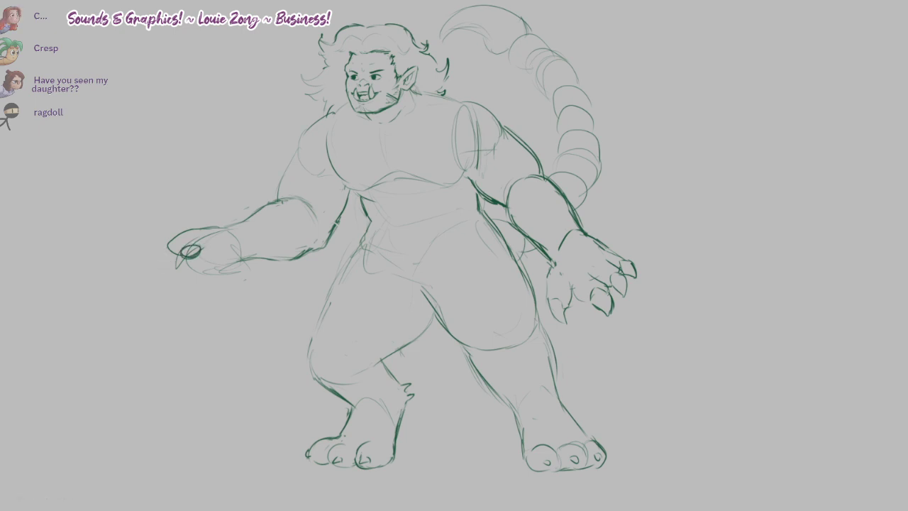
# Draw long curved claws on the front fingers of the hand opposite the tail
pyautogui.moveTo(167, 247)
pyautogui.mouseDown()
pyautogui.moveTo(164, 274)
pyautogui.moveTo(174, 256)
pyautogui.moveTo(161, 269)
pyautogui.mouseUp()
pyautogui.hotkey('ctrl', 'z')
pyautogui.hotkey('ctrl', 'z')
pyautogui.moveTo(165, 271); pyautogui.dragTo(175, 257)
pyautogui.moveTo(177, 262)
pyautogui.mouseDown()
pyautogui.moveTo(184, 279)
pyautogui.moveTo(217, 232)
pyautogui.mouseUp()
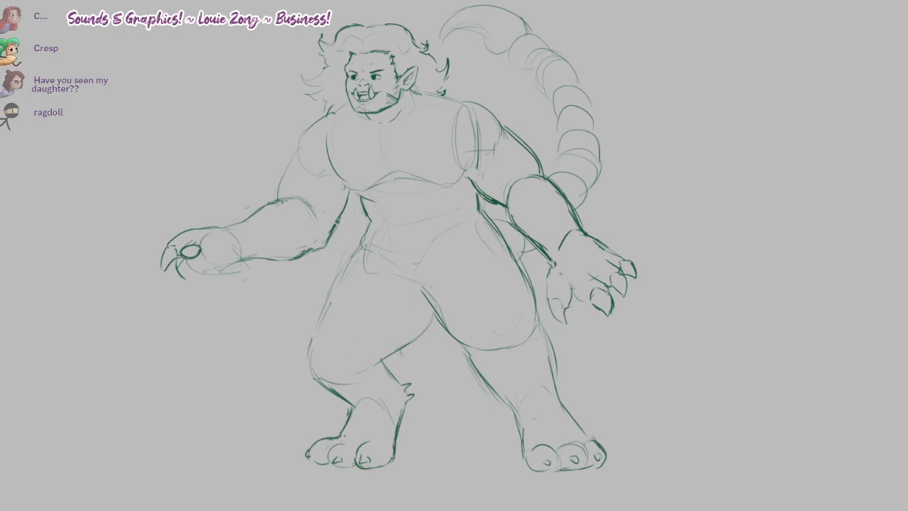
# Draw a thick foreground digit ending in a large claw on the hand opposite the tail, and clean up its wrist
pyautogui.moveTo(217, 232)
pyautogui.mouseDown()
pyautogui.moveTo(199, 248)
pyautogui.moveTo(228, 260)
pyautogui.moveTo(232, 244)
pyautogui.moveTo(227, 263)
pyautogui.moveTo(205, 248)
pyautogui.moveTo(198, 265)
pyautogui.moveTo(229, 258)
pyautogui.moveTo(195, 253)
pyautogui.mouseUp()
pyautogui.moveTo(197, 247)
pyautogui.mouseDown()
pyautogui.moveTo(196, 259)
pyautogui.moveTo(218, 274)
pyautogui.moveTo(232, 245)
pyautogui.moveTo(198, 284)
pyautogui.moveTo(212, 276)
pyautogui.mouseUp()
pyautogui.hotkey('ctrl', 'z')
pyautogui.hotkey('ctrl', 'z')
pyautogui.hotkey('ctrl', 'z')
pyautogui.hotkey('ctrl', 'z')
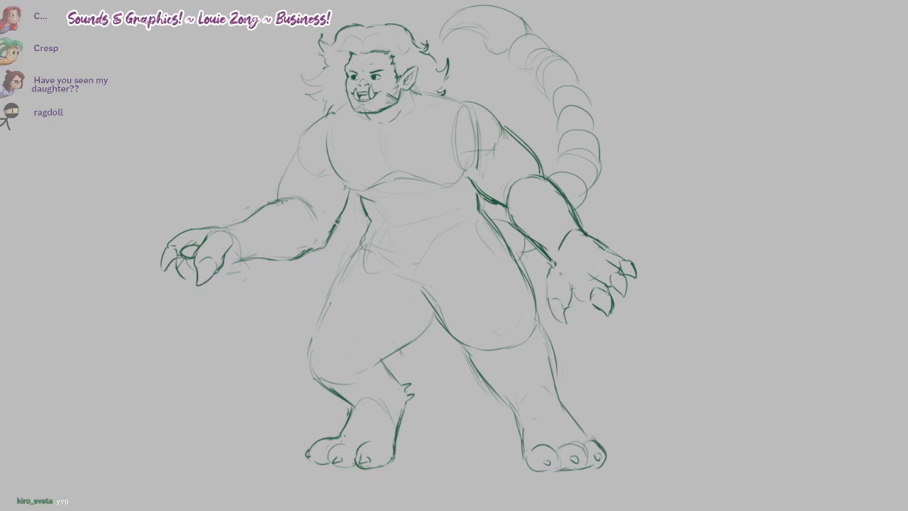
pyautogui.hotkey('ctrl', 'z')
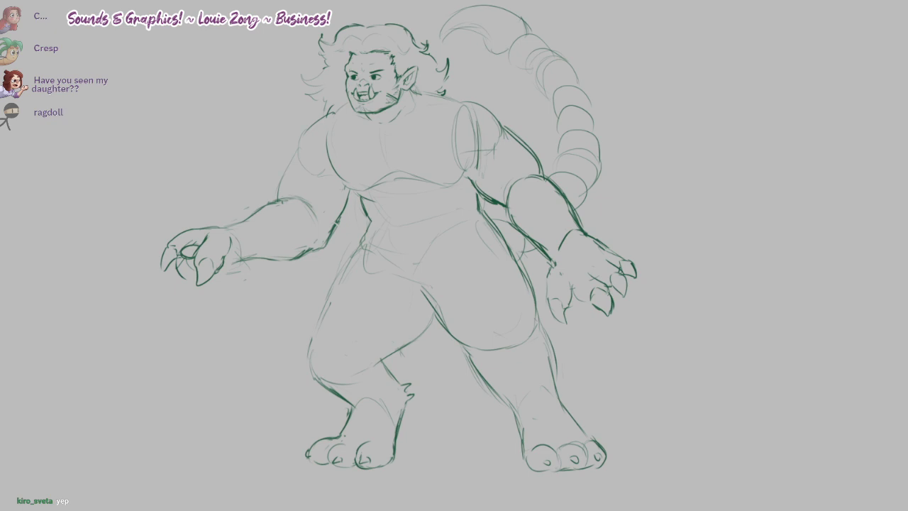
# Shrink the small oval in the clawed hand, redraw the middle fingers with pointed claws, and define the heel of the palm
pyautogui.moveTo(185, 248)
pyautogui.mouseDown()
pyautogui.moveTo(198, 253)
pyautogui.moveTo(185, 255)
pyautogui.mouseUp()
pyautogui.hotkey('ctrl', 'z')
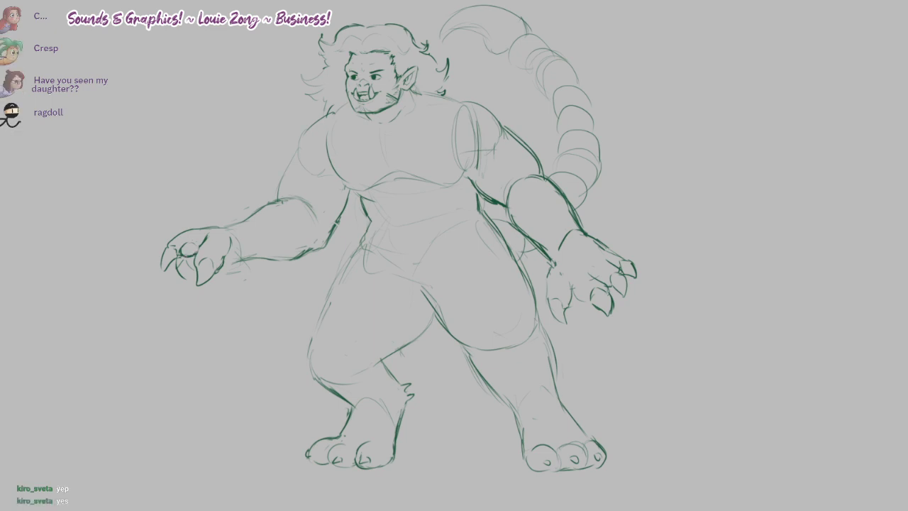
pyautogui.moveTo(177, 263)
pyautogui.mouseDown()
pyautogui.moveTo(183, 277)
pyautogui.moveTo(192, 269)
pyautogui.mouseUp()
pyautogui.hotkey('ctrl', 'z')
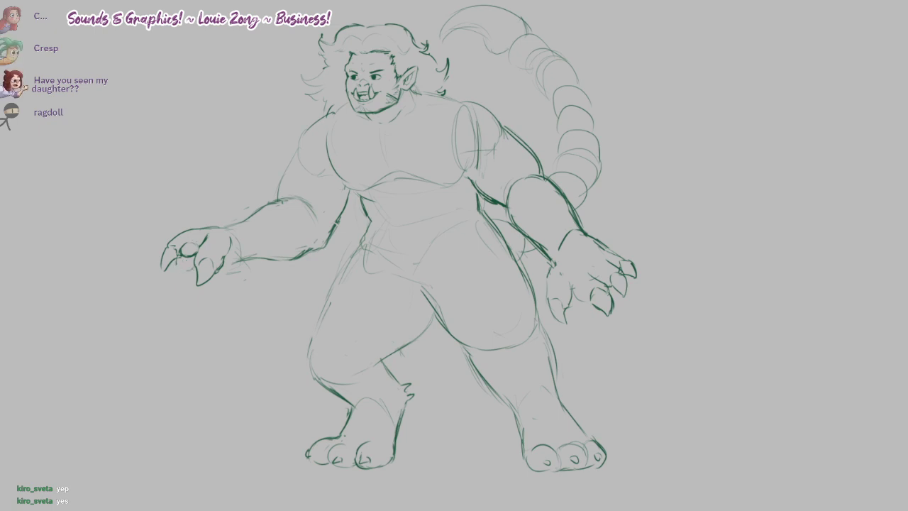
pyautogui.hotkey('ctrl', 'shift', 'z')
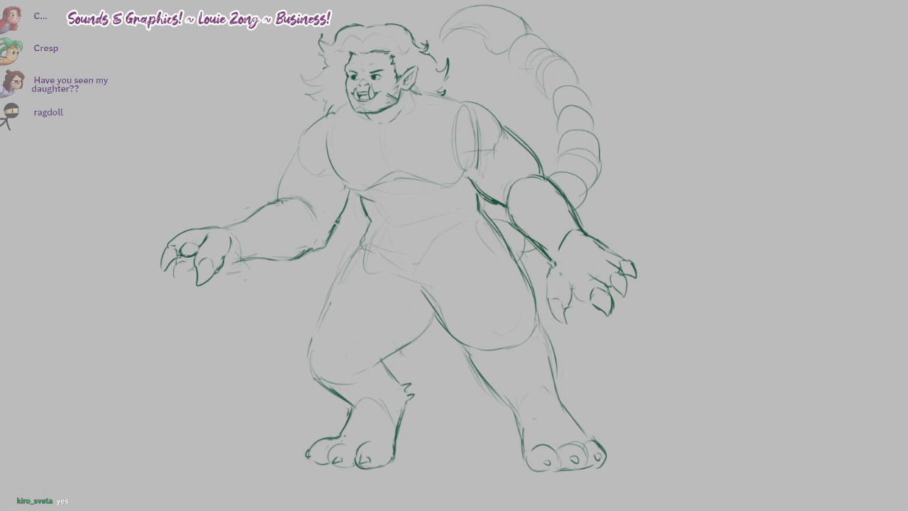
pyautogui.moveTo(174, 270)
pyautogui.mouseDown()
pyautogui.moveTo(180, 286)
pyautogui.moveTo(186, 271)
pyautogui.mouseUp()
pyautogui.hotkey('ctrl', 'shift', 'z')
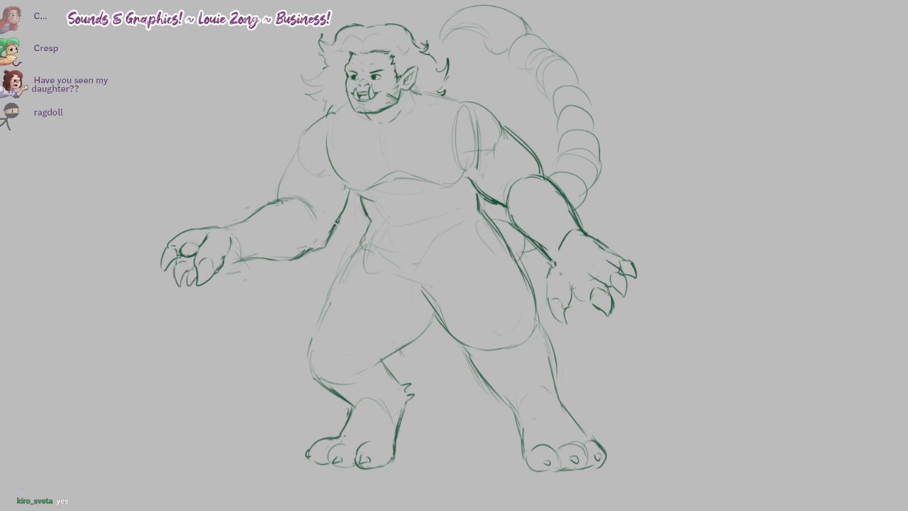
pyautogui.moveTo(213, 277)
pyautogui.mouseDown()
pyautogui.moveTo(240, 259)
pyautogui.moveTo(230, 266)
pyautogui.mouseUp()
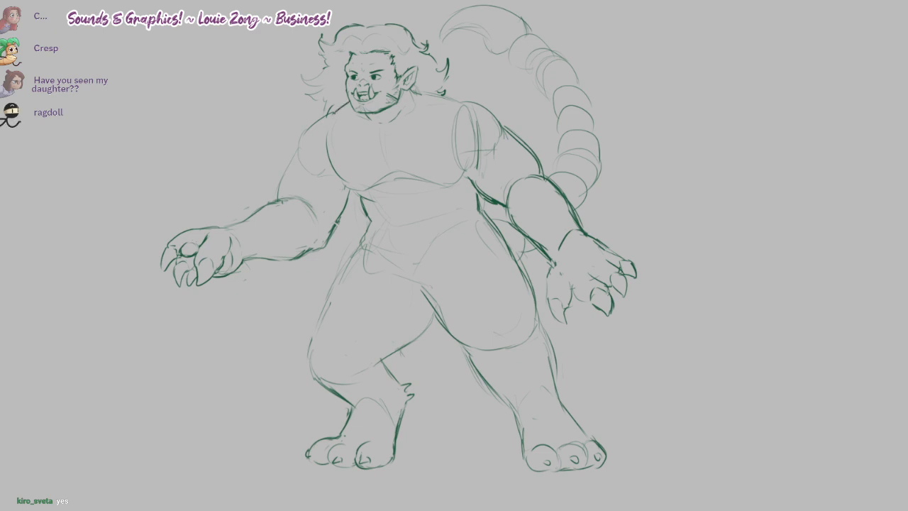
# Darken the shoulder and upper-arm contours opposite the tail, and firm up the outline of the chest
pyautogui.moveTo(330, 113)
pyautogui.mouseDown()
pyautogui.moveTo(301, 130)
pyautogui.moveTo(278, 201)
pyautogui.mouseUp()
pyautogui.moveTo(350, 189); pyautogui.dragTo(346, 200)
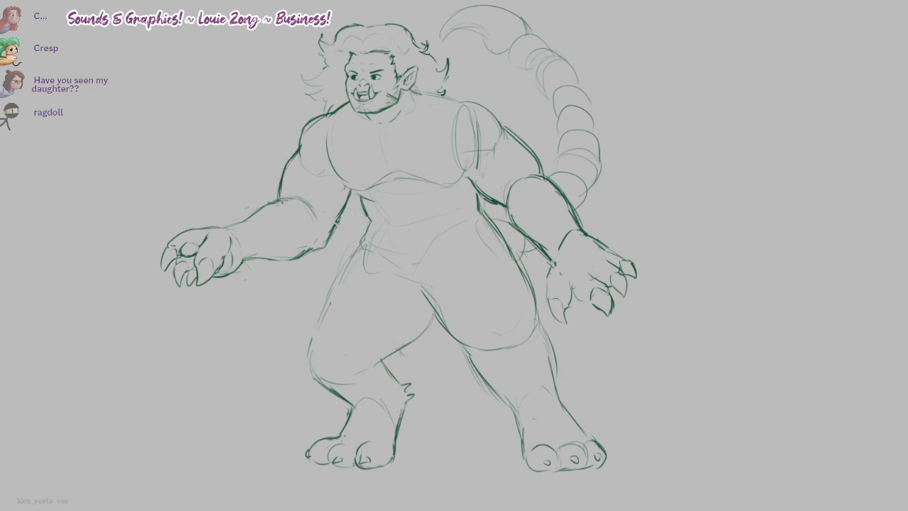
pyautogui.moveTo(303, 153); pyautogui.dragTo(322, 173)
pyautogui.moveTo(334, 138); pyautogui.dragTo(328, 176)
pyautogui.moveTo(329, 126)
pyautogui.mouseDown()
pyautogui.moveTo(328, 179)
pyautogui.moveTo(349, 192)
pyautogui.moveTo(397, 175)
pyautogui.mouseUp()
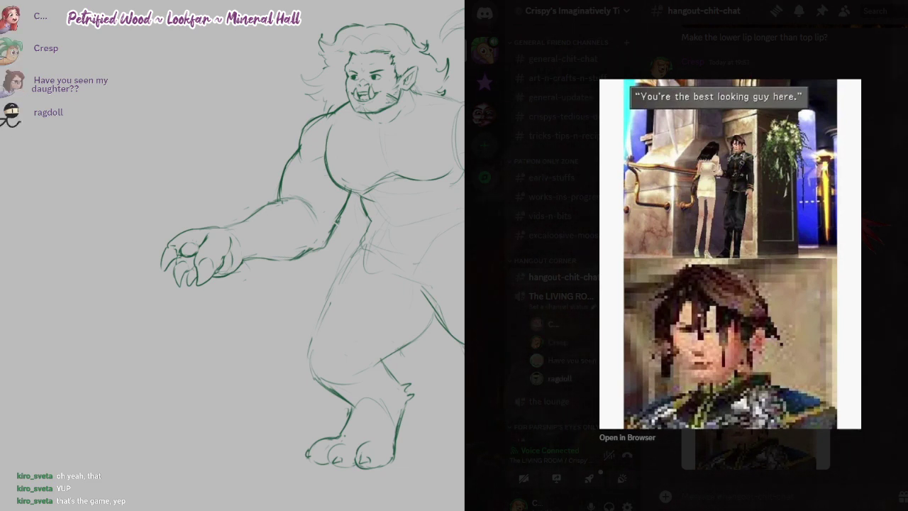
# Return to the drawing from Discord and draw a firm line from the neck to the tail-side shoulder
pyautogui.hotkey('alt', 'Tab')
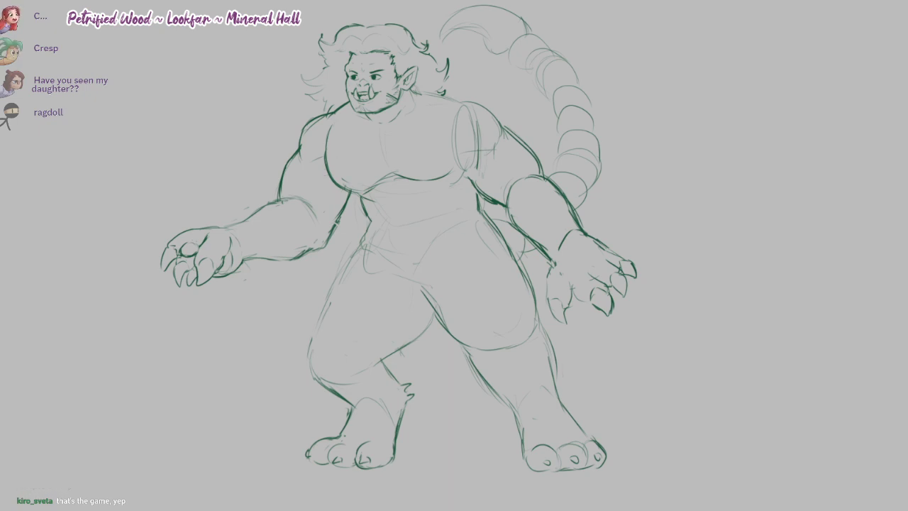
pyautogui.moveTo(413, 94); pyautogui.dragTo(461, 108)
pyautogui.hotkey('ctrl', 'z')
pyautogui.moveTo(414, 90); pyautogui.dragTo(465, 102)
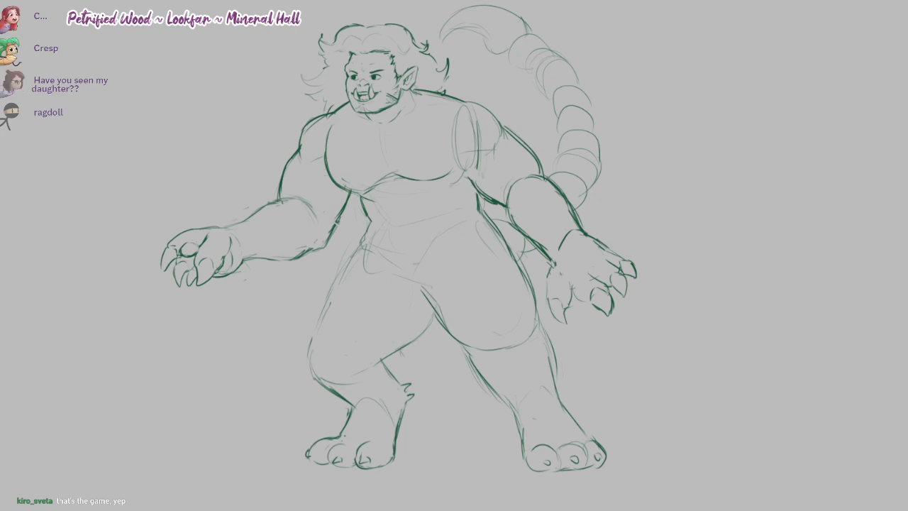
# Switch to Discord to view the enlarged game screenshot and portrait, and return to the drawing
pyautogui.hotkey('alt', 'Tab')
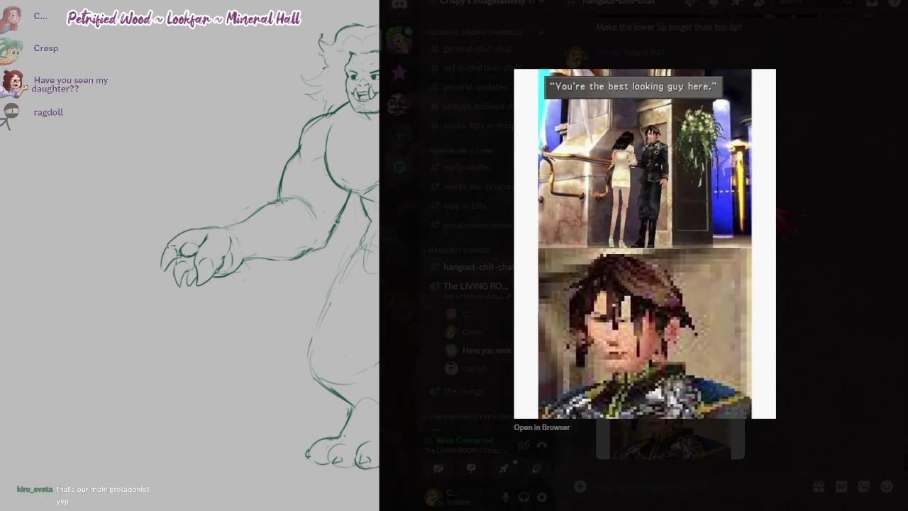
pyautogui.moveTo(801, 0); pyautogui.dragTo(823, 10)
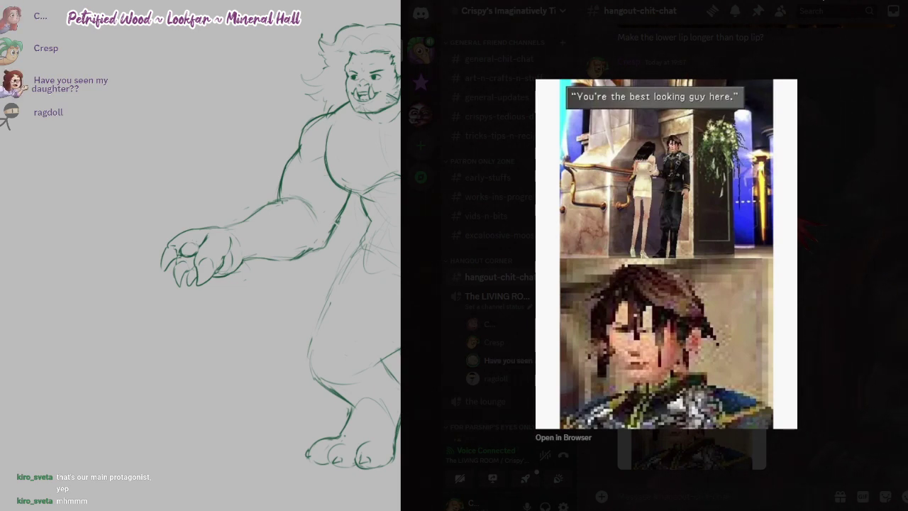
pyautogui.hotkey('alt', 'Tab')
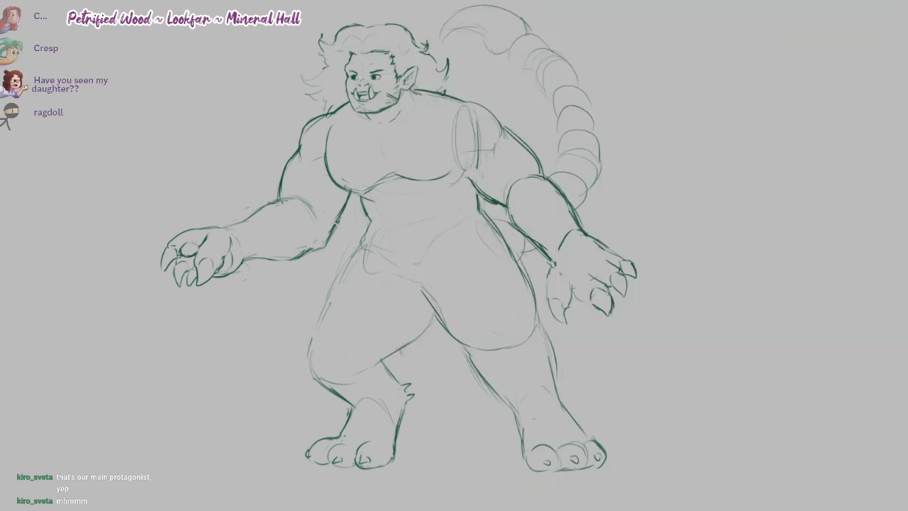
pyautogui.hotkey('alt', 'Tab')
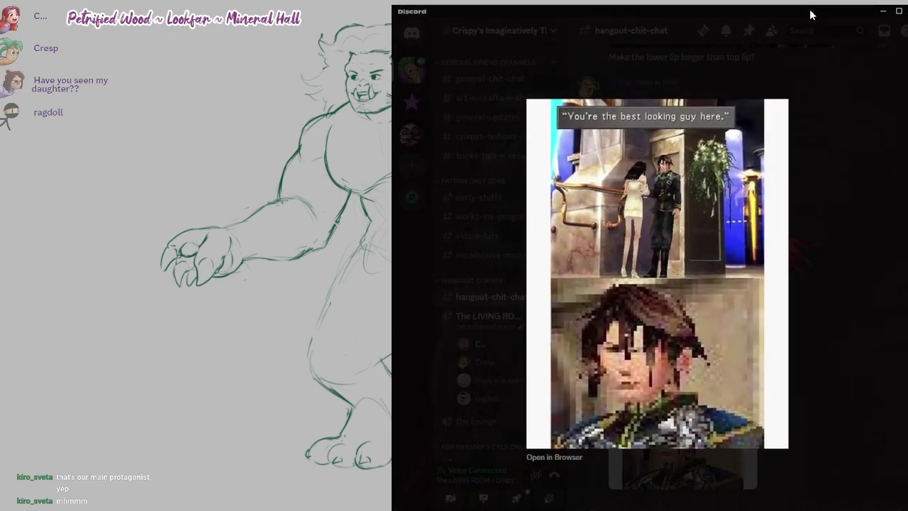
pyautogui.moveTo(810, 10); pyautogui.dragTo(809, 0)
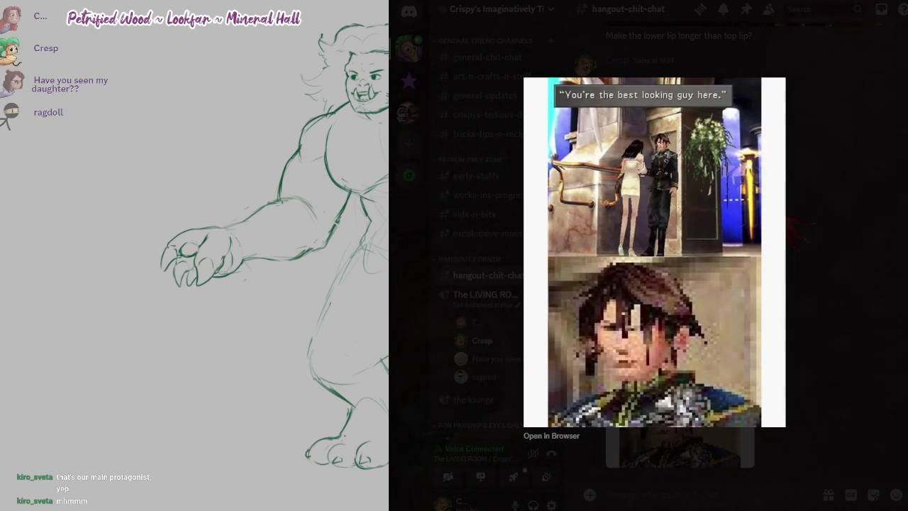
pyautogui.hotkey('alt', 'Tab')
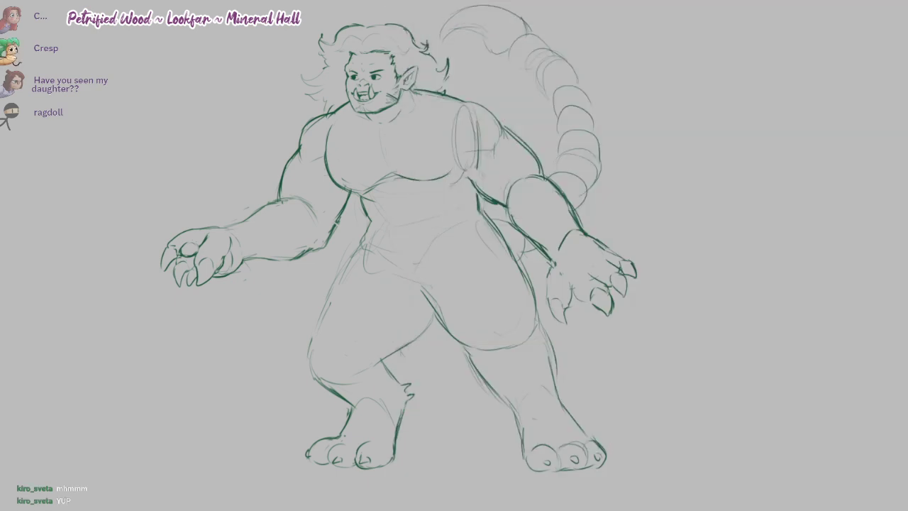
# Remove the oval guides from the tail-side shoulder and darken the shoulder and underarm contours
pyautogui.hotkey('ctrl', 'z')
pyautogui.hotkey('ctrl', 'z')
pyautogui.hotkey('ctrl', 'z')
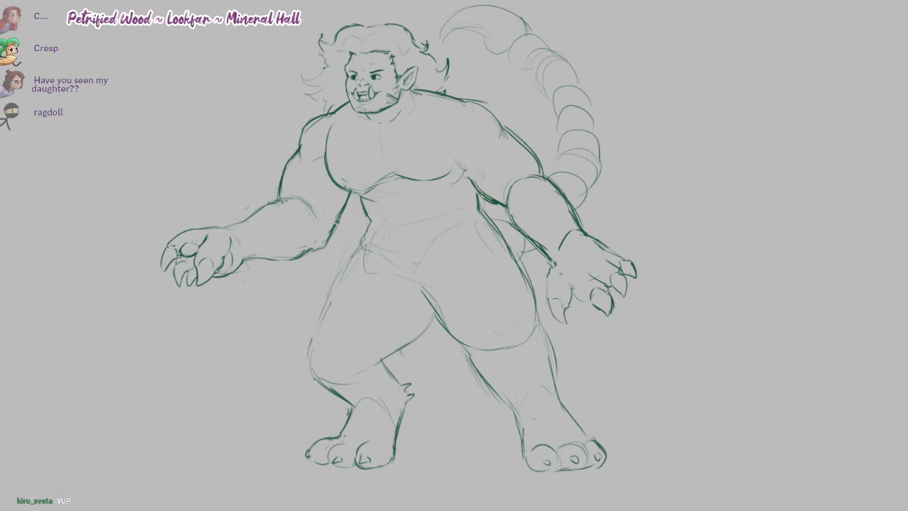
pyautogui.moveTo(457, 101)
pyautogui.mouseDown()
pyautogui.moveTo(487, 105)
pyautogui.moveTo(502, 122)
pyautogui.mouseUp()
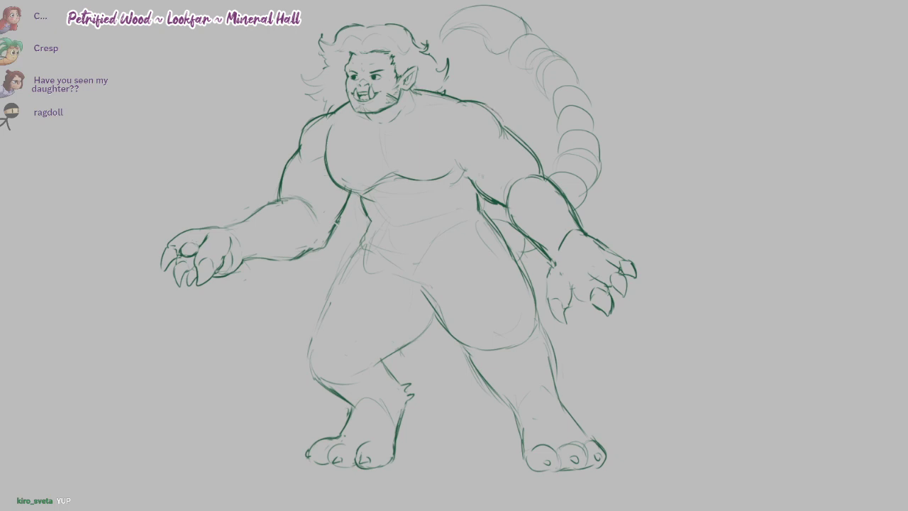
pyautogui.moveTo(461, 169); pyautogui.dragTo(489, 197)
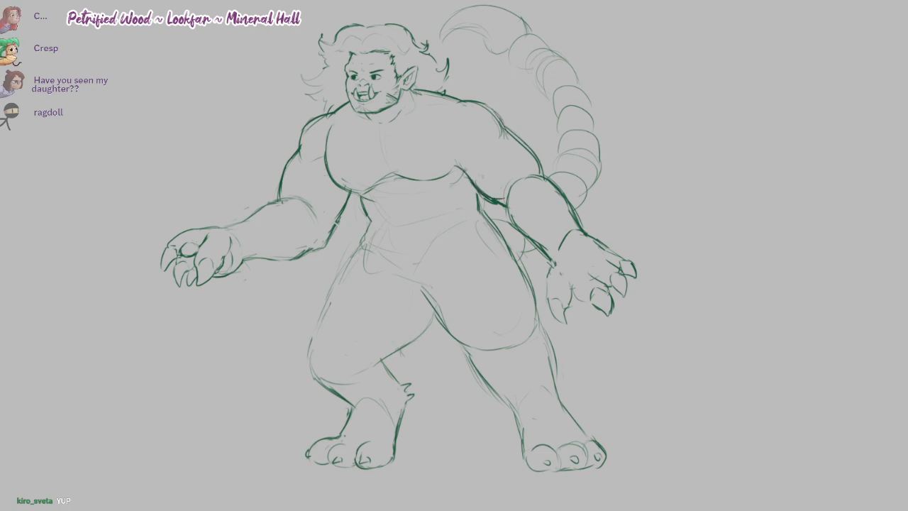
# Draw a light crease below the chest and a curved upper edge for the waist sash
pyautogui.moveTo(383, 192); pyautogui.dragTo(418, 188)
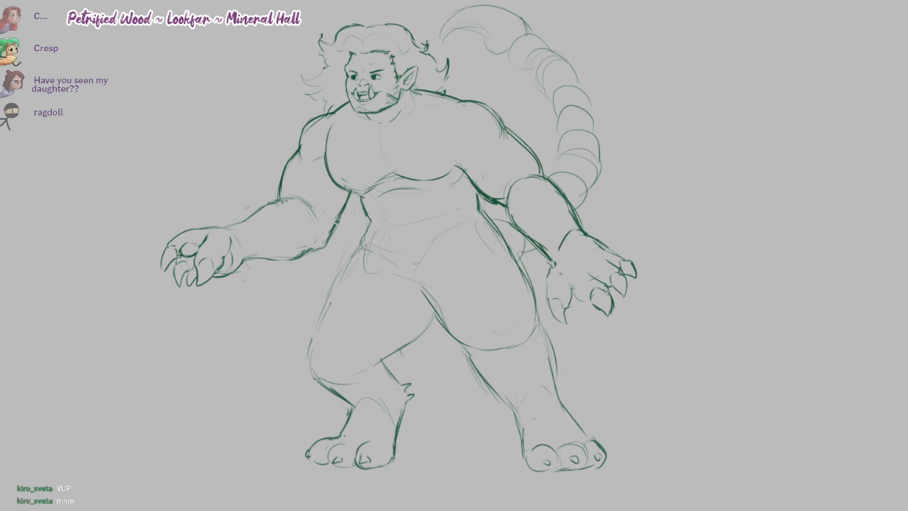
pyautogui.moveTo(370, 223)
pyautogui.mouseDown()
pyautogui.moveTo(468, 210)
pyautogui.moveTo(371, 224)
pyautogui.mouseUp()
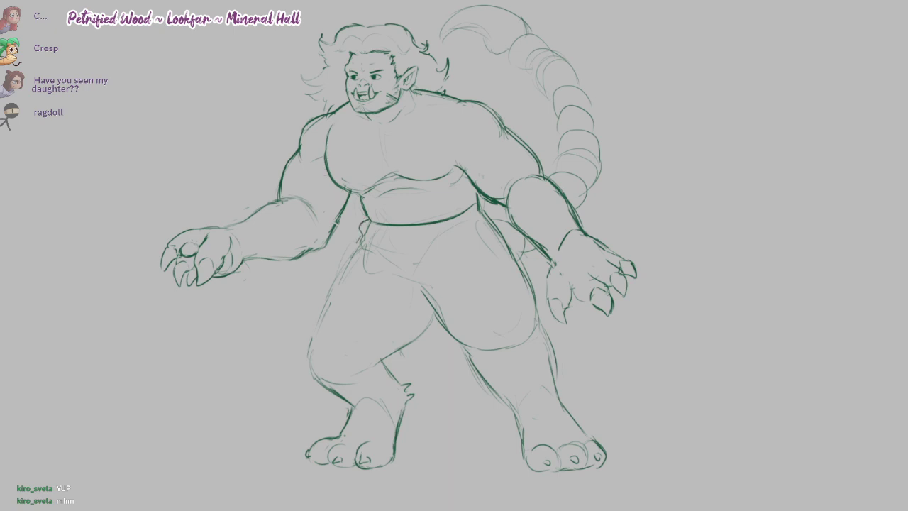
# Draw a wrapped sash around the hips with diagonal folds gathering at the tail-side waist and a curved lower edge
pyautogui.moveTo(360, 254); pyautogui.dragTo(474, 218)
pyautogui.moveTo(386, 246)
pyautogui.mouseDown()
pyautogui.moveTo(469, 212)
pyautogui.moveTo(416, 246)
pyautogui.moveTo(486, 208)
pyautogui.moveTo(496, 238)
pyautogui.moveTo(489, 250)
pyautogui.mouseUp()
pyautogui.moveTo(484, 213)
pyautogui.mouseDown()
pyautogui.moveTo(499, 242)
pyautogui.moveTo(441, 256)
pyautogui.moveTo(472, 251)
pyautogui.moveTo(458, 247)
pyautogui.mouseUp()
pyautogui.hotkey('ctrl', 'z')
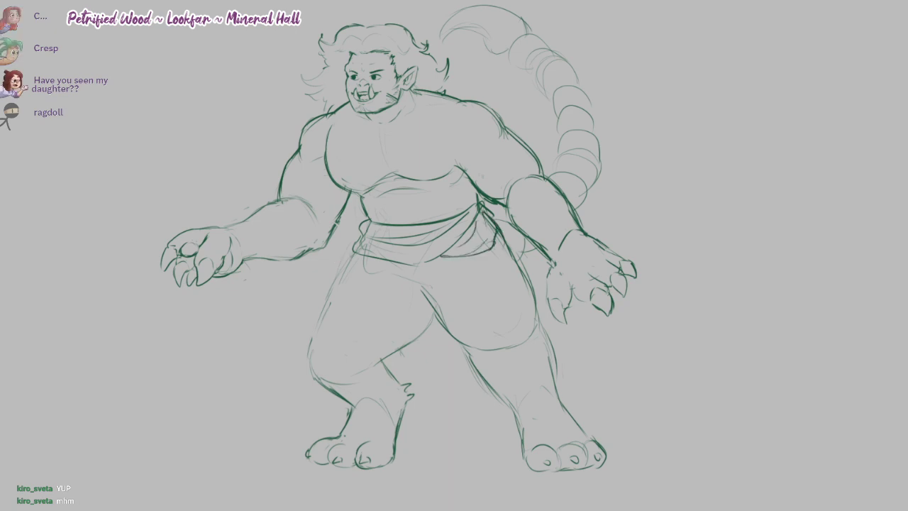
pyautogui.moveTo(359, 237)
pyautogui.mouseDown()
pyautogui.moveTo(341, 263)
pyautogui.moveTo(500, 239)
pyautogui.mouseUp()
pyautogui.hotkey('ctrl', 'z')
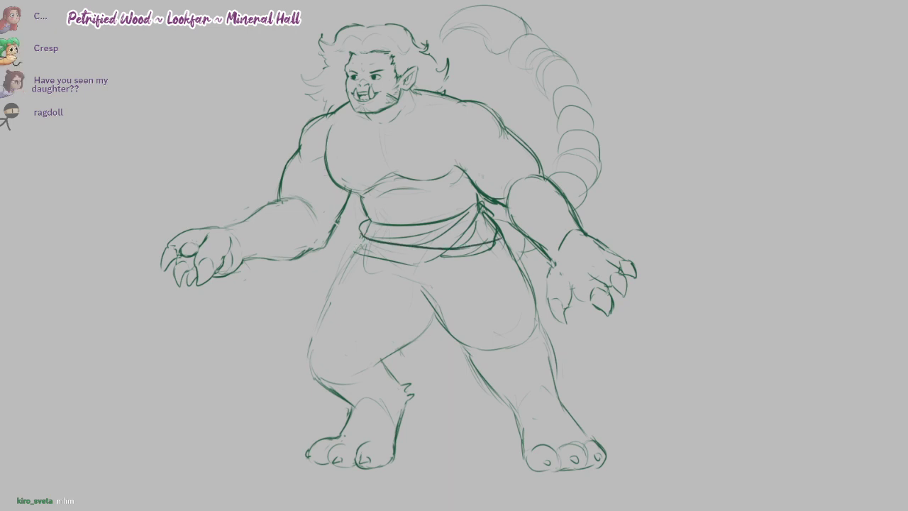
# Darken the gathered diagonal fold at the sash's tail-side end and sketch a curved band beneath the sash
pyautogui.moveTo(360, 243); pyautogui.dragTo(430, 250)
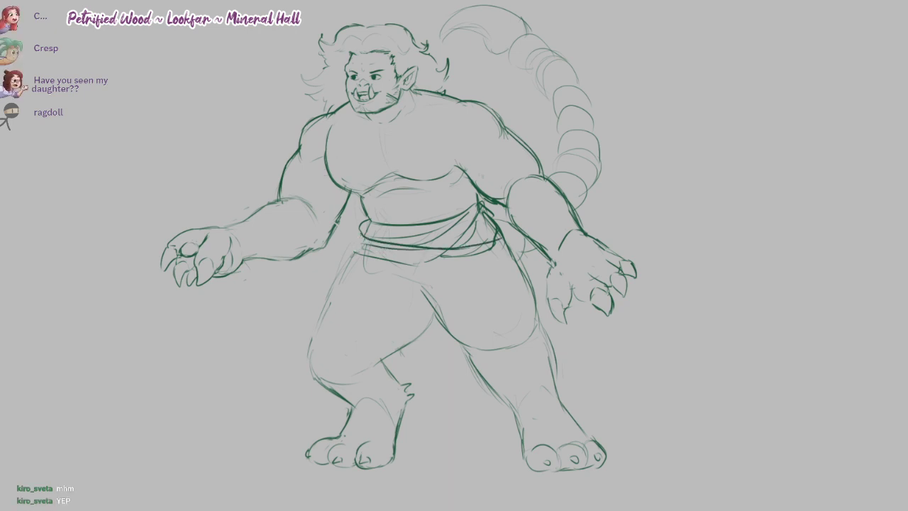
pyautogui.hotkey('ctrl', 'z')
pyautogui.moveTo(481, 212); pyautogui.dragTo(453, 246)
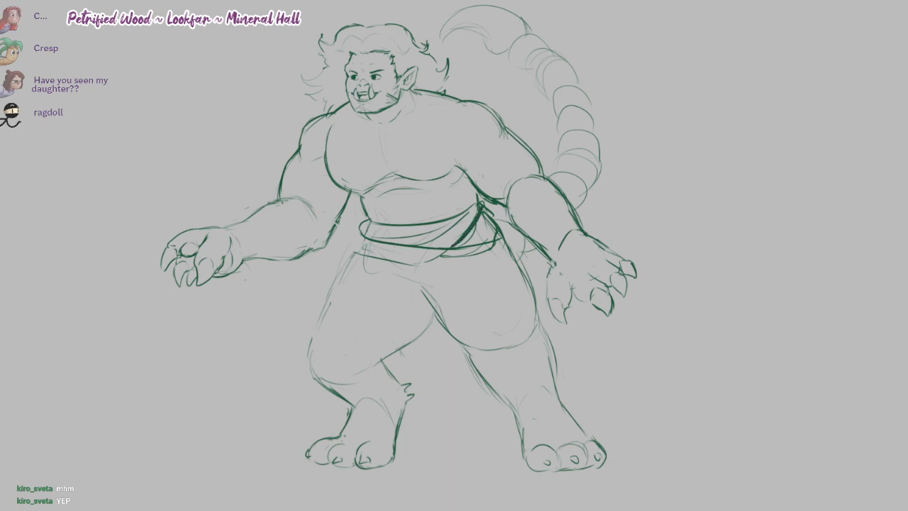
pyautogui.moveTo(360, 234)
pyautogui.mouseDown()
pyautogui.moveTo(351, 257)
pyautogui.moveTo(430, 263)
pyautogui.moveTo(497, 255)
pyautogui.mouseUp()
pyautogui.hotkey('ctrl', 'z')
pyautogui.hotkey('ctrl', 'z')
pyautogui.moveTo(394, 263); pyautogui.dragTo(494, 257)
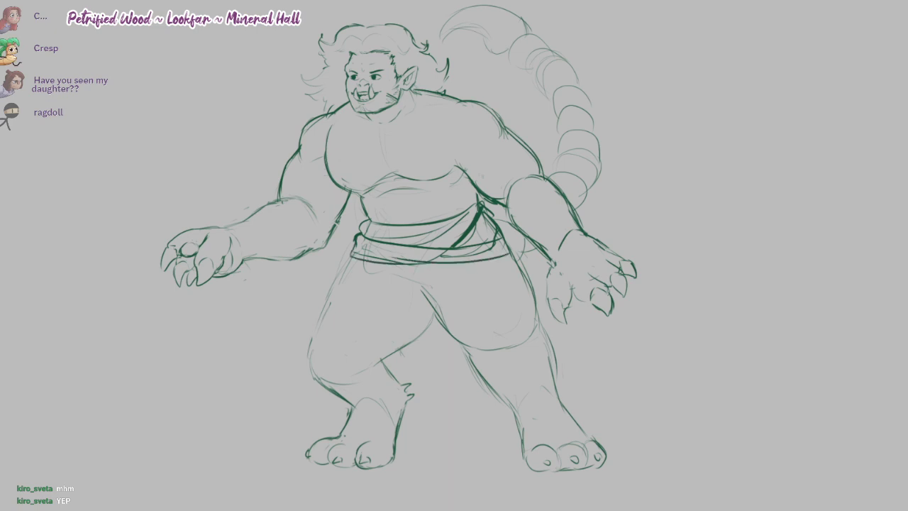
# Draw a wide curved belt around the hips below the sash, with closed ends and a continuous lower edge
pyautogui.moveTo(358, 251)
pyautogui.mouseDown()
pyautogui.moveTo(502, 256)
pyautogui.moveTo(511, 248)
pyautogui.mouseUp()
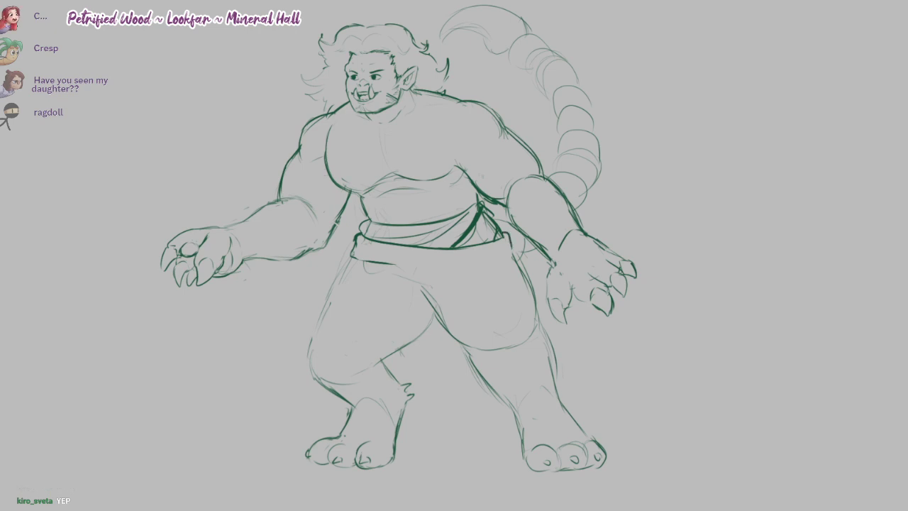
pyautogui.moveTo(345, 258); pyautogui.dragTo(467, 267)
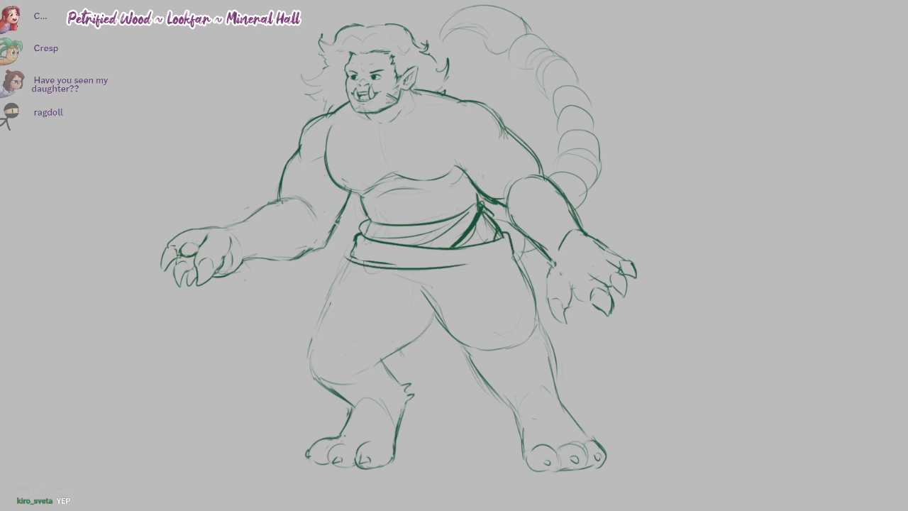
pyautogui.hotkey('ctrl', 'z')
pyautogui.moveTo(353, 256); pyautogui.dragTo(500, 263)
pyautogui.hotkey('ctrl', 'z')
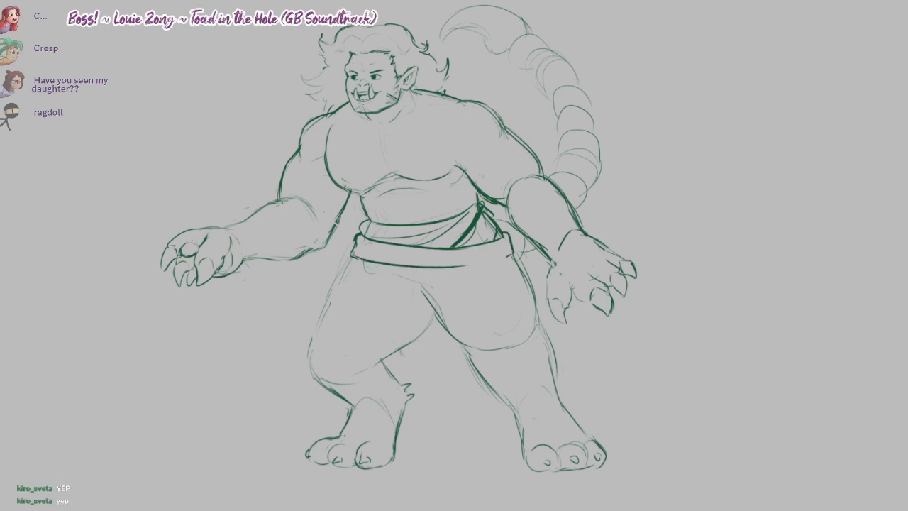
pyautogui.moveTo(444, 268); pyautogui.dragTo(508, 256)
# Draw a rounded buckle around the front of the belt
pyautogui.moveTo(404, 246)
pyautogui.mouseDown()
pyautogui.moveTo(405, 266)
pyautogui.moveTo(424, 269)
pyautogui.moveTo(409, 265)
pyautogui.moveTo(424, 266)
pyautogui.moveTo(428, 254)
pyautogui.moveTo(408, 264)
pyautogui.mouseUp()
pyautogui.hotkey('ctrl', 'z')
pyautogui.moveTo(409, 264)
pyautogui.mouseDown()
pyautogui.moveTo(420, 266)
pyautogui.moveTo(403, 258)
pyautogui.moveTo(423, 266)
pyautogui.mouseUp()
pyautogui.hotkey('ctrl', 'z')
pyautogui.hotkey('ctrl', 'z')
pyautogui.hotkey('ctrl', 'z')
pyautogui.hotkey('ctrl', 'z')
pyautogui.hotkey('ctrl', 'z')
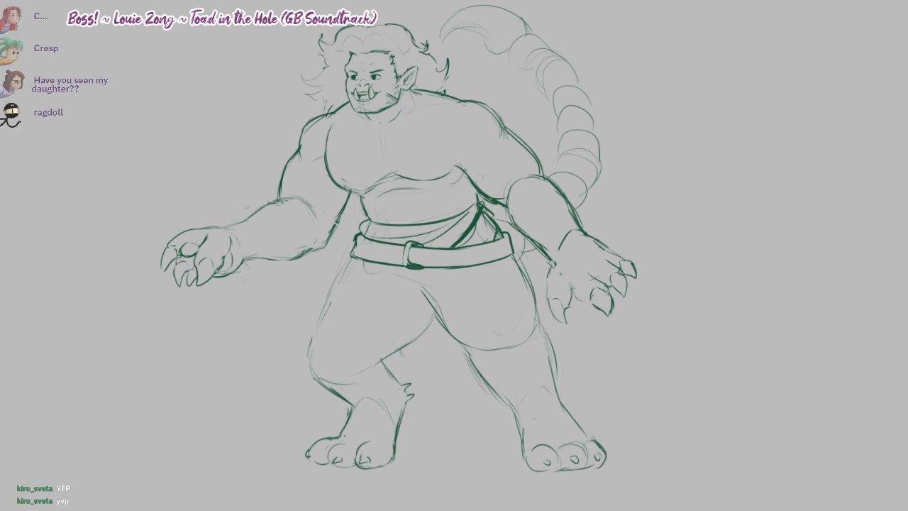
pyautogui.hotkey('ctrl', 'shift', 'z')
pyautogui.hotkey('ctrl', 'shift', 'z')
pyautogui.hotkey('ctrl', 'z')
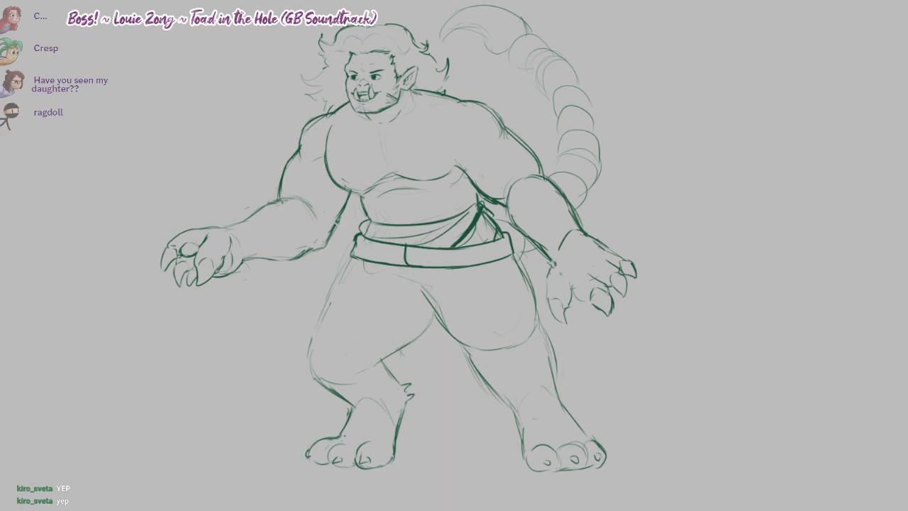
pyautogui.moveTo(420, 243)
pyautogui.mouseDown()
pyautogui.moveTo(424, 268)
pyautogui.moveTo(414, 269)
pyautogui.moveTo(418, 247)
pyautogui.moveTo(413, 266)
pyautogui.mouseUp()
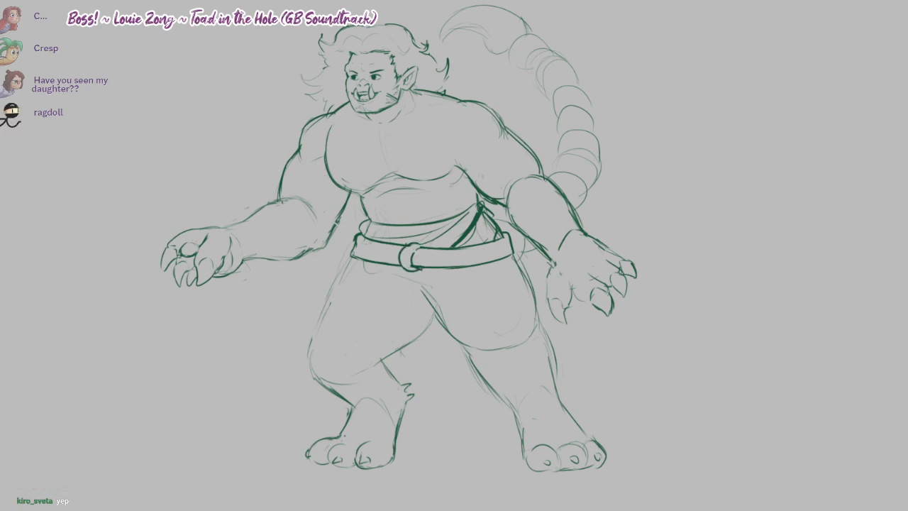
# Outline a cloth end hanging from the belt's tail-side over the thigh, with a ragged outer edge and wavy hem
pyautogui.moveTo(495, 241); pyautogui.dragTo(495, 262)
pyautogui.moveTo(490, 242); pyautogui.dragTo(499, 240)
pyautogui.moveTo(474, 273)
pyautogui.mouseDown()
pyautogui.moveTo(498, 326)
pyautogui.moveTo(522, 314)
pyautogui.moveTo(517, 259)
pyautogui.mouseUp()
pyautogui.hotkey('ctrl', 'z')
pyautogui.hotkey('ctrl', 'z')
pyautogui.hotkey('ctrl', 'z')
pyautogui.moveTo(495, 226)
pyautogui.mouseDown()
pyautogui.moveTo(506, 267)
pyautogui.moveTo(499, 225)
pyautogui.moveTo(513, 251)
pyautogui.moveTo(500, 257)
pyautogui.moveTo(486, 358)
pyautogui.moveTo(524, 350)
pyautogui.mouseUp()
pyautogui.hotkey('ctrl', 'z')
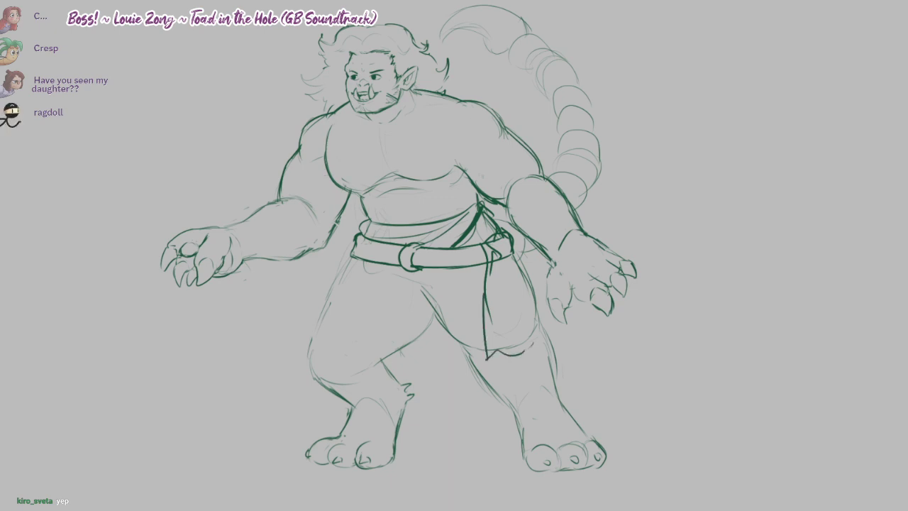
pyautogui.moveTo(517, 251)
pyautogui.mouseDown()
pyautogui.moveTo(548, 311)
pyautogui.moveTo(534, 340)
pyautogui.mouseUp()
pyautogui.hotkey('ctrl', 'z')
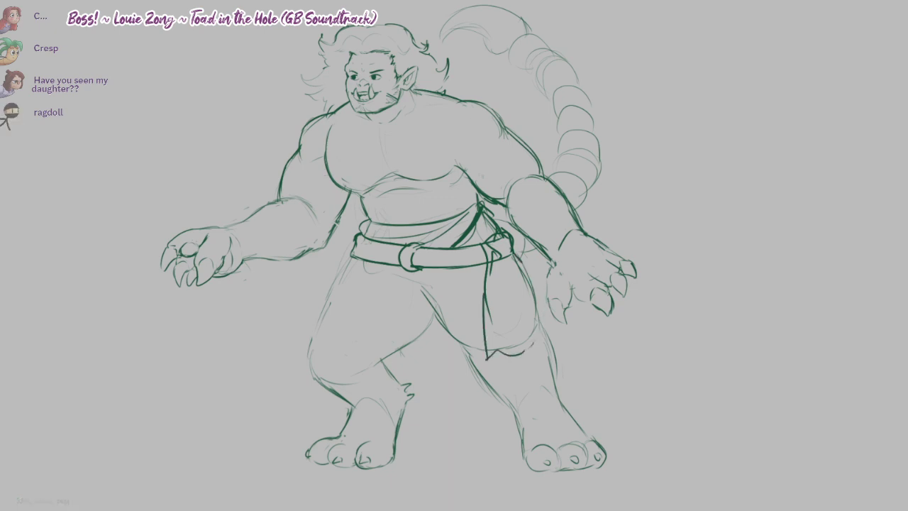
pyautogui.moveTo(522, 263)
pyautogui.mouseDown()
pyautogui.moveTo(546, 324)
pyautogui.moveTo(518, 355)
pyautogui.mouseUp()
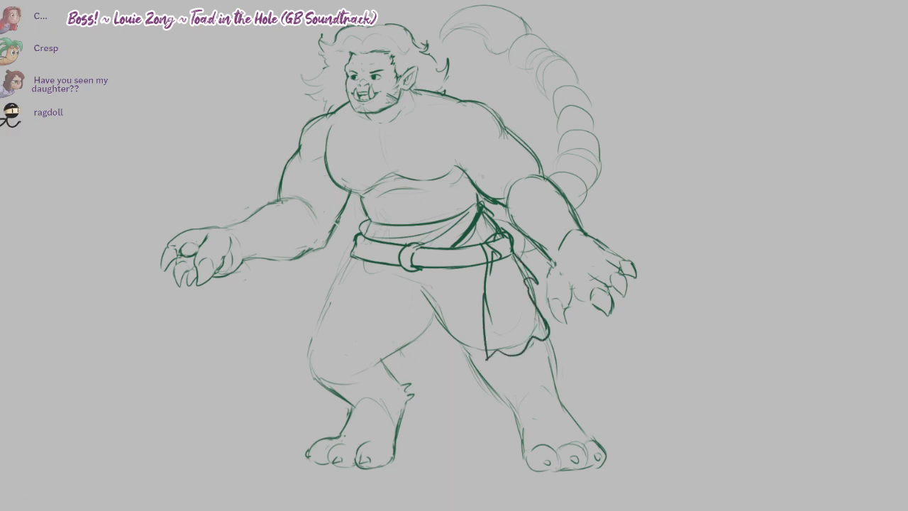
# Define the knot on the belt's tail-side and add long vertical folds to the hanging cloth
pyautogui.moveTo(491, 247)
pyautogui.mouseDown()
pyautogui.moveTo(497, 265)
pyautogui.moveTo(497, 240)
pyautogui.moveTo(499, 249)
pyautogui.mouseUp()
pyautogui.moveTo(492, 242)
pyautogui.mouseDown()
pyautogui.moveTo(490, 259)
pyautogui.moveTo(508, 261)
pyautogui.moveTo(501, 333)
pyautogui.mouseUp()
pyautogui.moveTo(497, 265); pyautogui.dragTo(499, 333)
pyautogui.moveTo(507, 266); pyautogui.dragTo(523, 322)
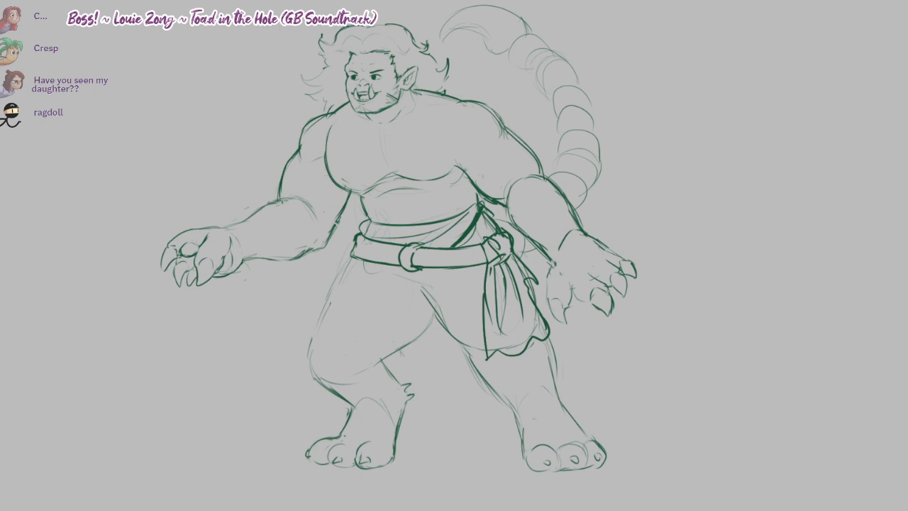
# Draw a pointed cloth flap with a ragged outer edge over the opposite hip, its hem sweeping up toward the belt
pyautogui.moveTo(349, 257)
pyautogui.mouseDown()
pyautogui.moveTo(325, 272)
pyautogui.moveTo(326, 293)
pyautogui.mouseUp()
pyautogui.hotkey('ctrl', 'z')
pyautogui.moveTo(333, 287)
pyautogui.mouseDown()
pyautogui.moveTo(322, 300)
pyautogui.moveTo(449, 270)
pyautogui.mouseUp()
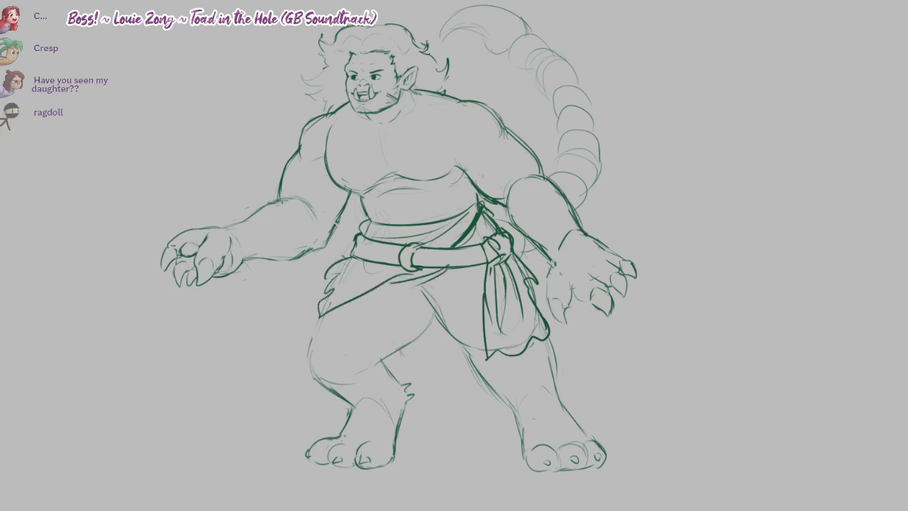
pyautogui.moveTo(371, 288); pyautogui.dragTo(361, 330)
pyautogui.moveTo(363, 328); pyautogui.dragTo(417, 305)
pyautogui.hotkey('ctrl', 'z')
pyautogui.hotkey('ctrl', 'z')
pyautogui.moveTo(339, 286)
pyautogui.mouseDown()
pyautogui.moveTo(383, 315)
pyautogui.moveTo(481, 294)
pyautogui.mouseUp()
pyautogui.hotkey('ctrl', 'z')
pyautogui.moveTo(341, 307)
pyautogui.mouseDown()
pyautogui.moveTo(414, 310)
pyautogui.moveTo(485, 286)
pyautogui.mouseUp()
pyautogui.hotkey('ctrl', 'z')
# Draw a curved cloth layer across the front of the hips and a jagged-hemmed panel hanging between the thighs
pyautogui.moveTo(401, 296); pyautogui.dragTo(485, 266)
pyautogui.moveTo(368, 292)
pyautogui.mouseDown()
pyautogui.moveTo(406, 295)
pyautogui.moveTo(371, 354)
pyautogui.mouseUp()
pyautogui.hotkey('ctrl', 'z')
pyautogui.moveTo(367, 293)
pyautogui.mouseDown()
pyautogui.moveTo(384, 356)
pyautogui.moveTo(396, 347)
pyautogui.moveTo(430, 366)
pyautogui.mouseUp()
pyautogui.hotkey('ctrl', 'z')
pyautogui.hotkey('ctrl', 'z')
pyautogui.moveTo(370, 293)
pyautogui.mouseDown()
pyautogui.moveTo(416, 370)
pyautogui.moveTo(425, 363)
pyautogui.moveTo(455, 376)
pyautogui.moveTo(454, 304)
pyautogui.mouseUp()
pyautogui.moveTo(478, 270)
pyautogui.mouseDown()
pyautogui.moveTo(474, 323)
pyautogui.moveTo(451, 345)
pyautogui.moveTo(421, 334)
pyautogui.mouseUp()
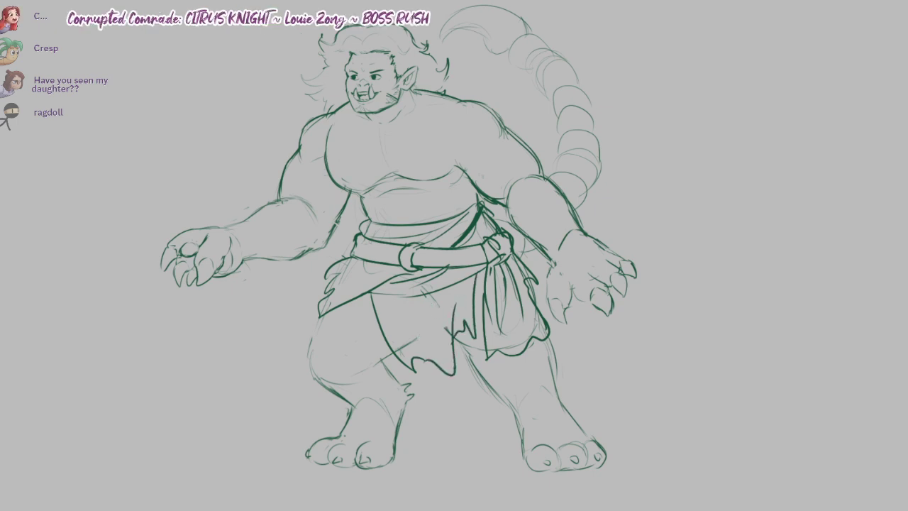
# Erase the thigh lines showing through the front cloth and redraw the cloth's outer edge as a straighter drop
pyautogui.moveTo(432, 298); pyautogui.dragTo(458, 340)
pyautogui.moveTo(455, 308)
pyautogui.mouseDown()
pyautogui.moveTo(454, 346)
pyautogui.moveTo(397, 352)
pyautogui.moveTo(385, 336)
pyautogui.mouseUp()
pyautogui.hotkey('ctrl', 'z')
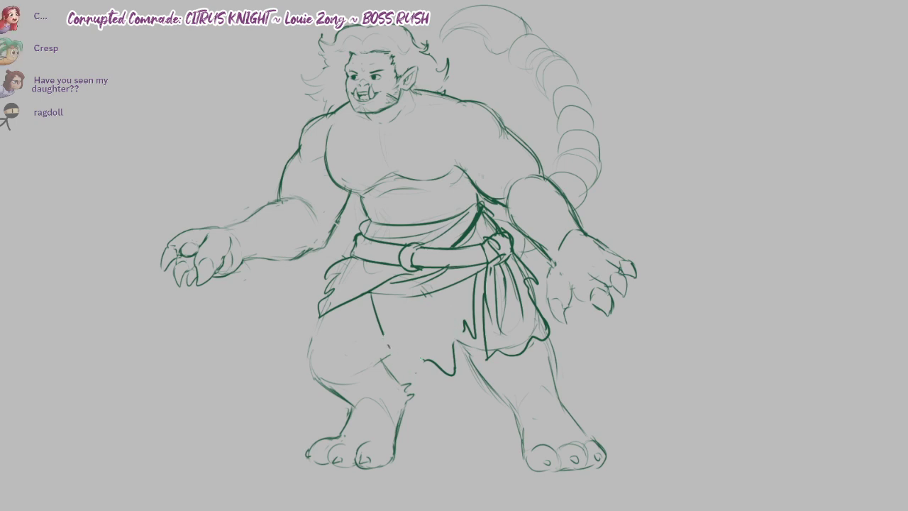
pyautogui.moveTo(372, 305); pyautogui.dragTo(378, 337)
pyautogui.hotkey('ctrl', 'z')
pyautogui.moveTo(371, 301)
pyautogui.mouseDown()
pyautogui.moveTo(378, 346)
pyautogui.moveTo(402, 345)
pyautogui.mouseUp()
# Draw a long center panel on the front cloth with a torn hem, and add vertical folds and small creases
pyautogui.moveTo(398, 309)
pyautogui.mouseDown()
pyautogui.moveTo(403, 370)
pyautogui.moveTo(444, 369)
pyautogui.moveTo(452, 353)
pyautogui.moveTo(448, 373)
pyautogui.mouseUp()
pyautogui.moveTo(451, 320)
pyautogui.mouseDown()
pyautogui.moveTo(455, 366)
pyautogui.moveTo(471, 330)
pyautogui.mouseUp()
pyautogui.moveTo(414, 307); pyautogui.dragTo(419, 340)
pyautogui.moveTo(445, 310); pyautogui.dragTo(449, 321)
pyautogui.moveTo(450, 292); pyautogui.dragTo(465, 297)
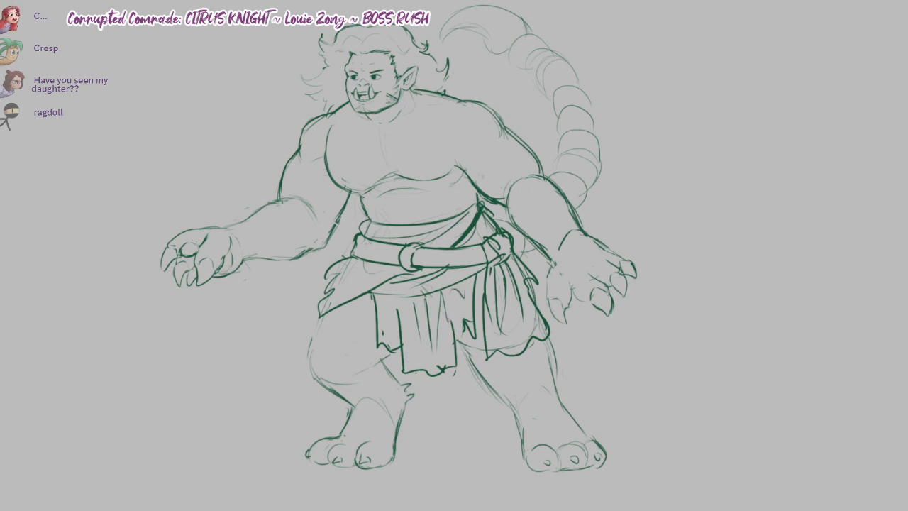
pyautogui.moveTo(389, 300); pyautogui.dragTo(398, 305)
# Add light muscle lines to the abdomen and flank, and draw the chest's center line and outer contour
pyautogui.moveTo(451, 194); pyautogui.dragTo(451, 209)
pyautogui.moveTo(452, 197); pyautogui.dragTo(453, 217)
pyautogui.hotkey('ctrl', 'z')
pyautogui.moveTo(451, 180)
pyautogui.mouseDown()
pyautogui.moveTo(452, 197)
pyautogui.moveTo(463, 192)
pyautogui.moveTo(455, 216)
pyautogui.mouseUp()
pyautogui.moveTo(395, 196)
pyautogui.mouseDown()
pyautogui.moveTo(399, 217)
pyautogui.moveTo(432, 214)
pyautogui.mouseUp()
pyautogui.hotkey('ctrl', 'z')
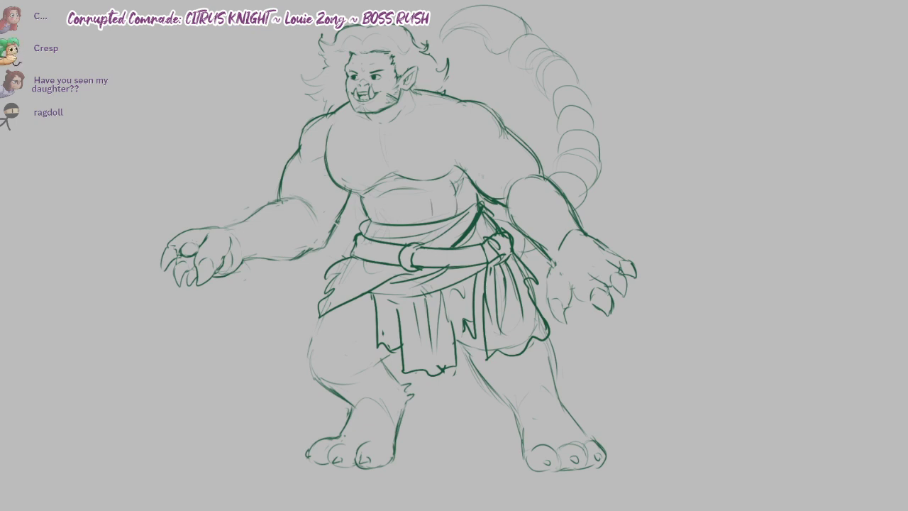
pyautogui.moveTo(454, 131); pyautogui.dragTo(460, 152)
pyautogui.moveTo(381, 137); pyautogui.dragTo(387, 176)
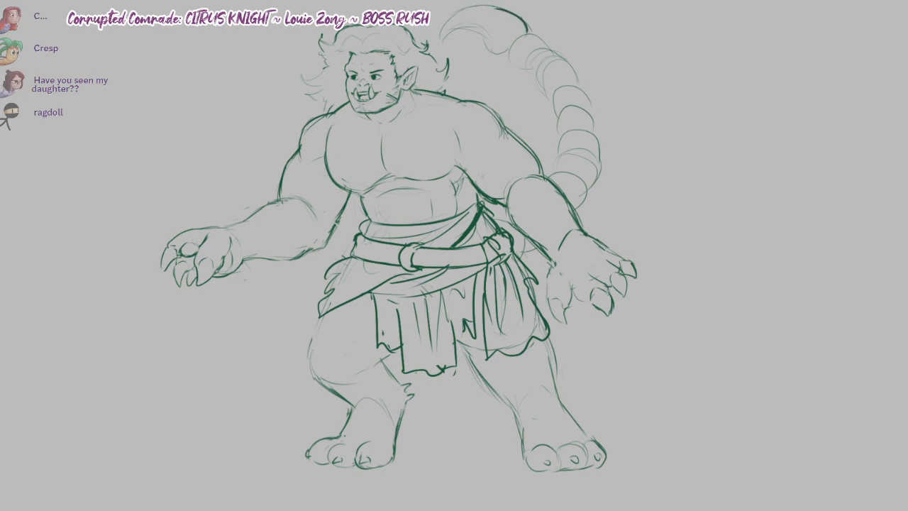
# Darken the tail's curved stinger, redrawing its pointed tip and bulbous base
pyautogui.moveTo(461, 10); pyautogui.dragTo(504, 10)
pyautogui.hotkey('ctrl', 'z')
pyautogui.hotkey('ctrl', 'z')
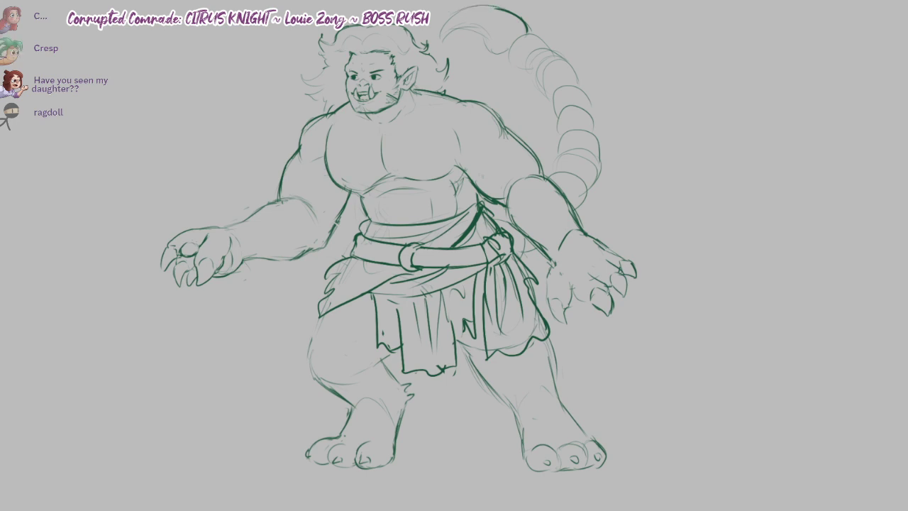
pyautogui.moveTo(442, 19); pyautogui.dragTo(507, 10)
pyautogui.moveTo(434, 38)
pyautogui.mouseDown()
pyautogui.moveTo(461, 10)
pyautogui.moveTo(459, 29)
pyautogui.moveTo(484, 32)
pyautogui.moveTo(470, 31)
pyautogui.moveTo(498, 55)
pyautogui.moveTo(485, 44)
pyautogui.moveTo(487, 53)
pyautogui.moveTo(512, 49)
pyautogui.mouseUp()
pyautogui.hotkey('ctrl', 'z')
pyautogui.hotkey('ctrl', 'z')
pyautogui.hotkey('ctrl', 'z')
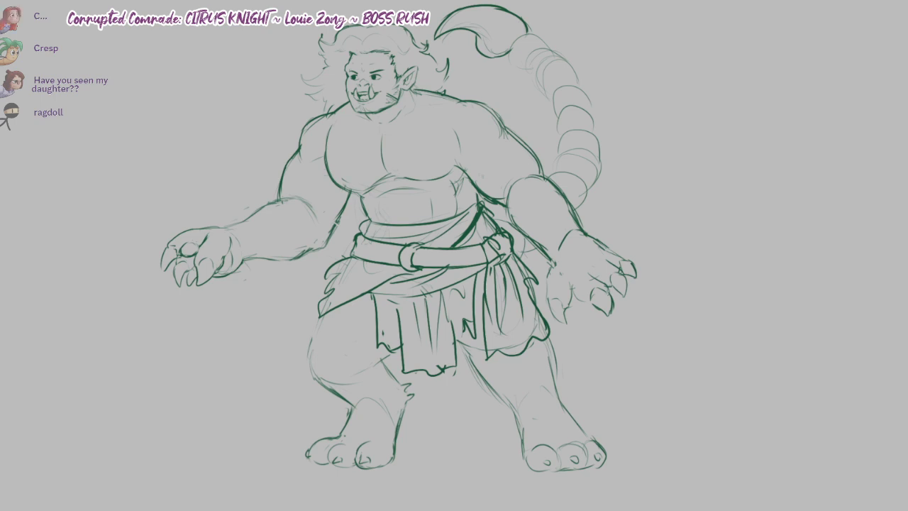
# Darken the overlapping rounded segments of the scorpion tail from the stinger down to the tail-side forearm
pyautogui.moveTo(546, 44)
pyautogui.mouseDown()
pyautogui.moveTo(513, 44)
pyautogui.moveTo(536, 79)
pyautogui.moveTo(571, 68)
pyautogui.moveTo(538, 91)
pyautogui.moveTo(591, 101)
pyautogui.moveTo(595, 135)
pyautogui.moveTo(580, 128)
pyautogui.moveTo(598, 150)
pyautogui.mouseUp()
pyautogui.hotkey('ctrl', 'z')
pyautogui.moveTo(554, 173); pyautogui.dragTo(599, 146)
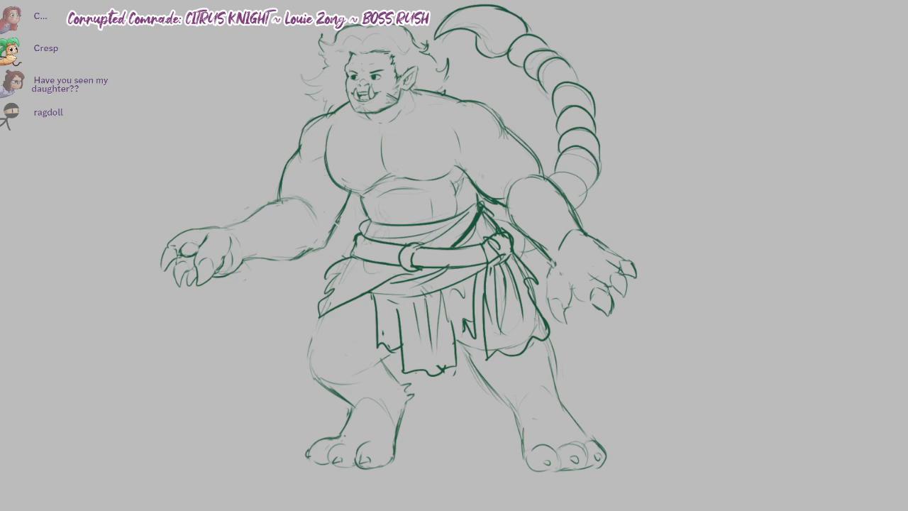
pyautogui.moveTo(552, 175); pyautogui.dragTo(579, 207)
pyautogui.moveTo(502, 221)
pyautogui.mouseDown()
pyautogui.moveTo(523, 228)
pyautogui.moveTo(527, 254)
pyautogui.moveTo(513, 227)
pyautogui.moveTo(519, 263)
pyautogui.mouseUp()
pyautogui.hotkey('ctrl', 'z')
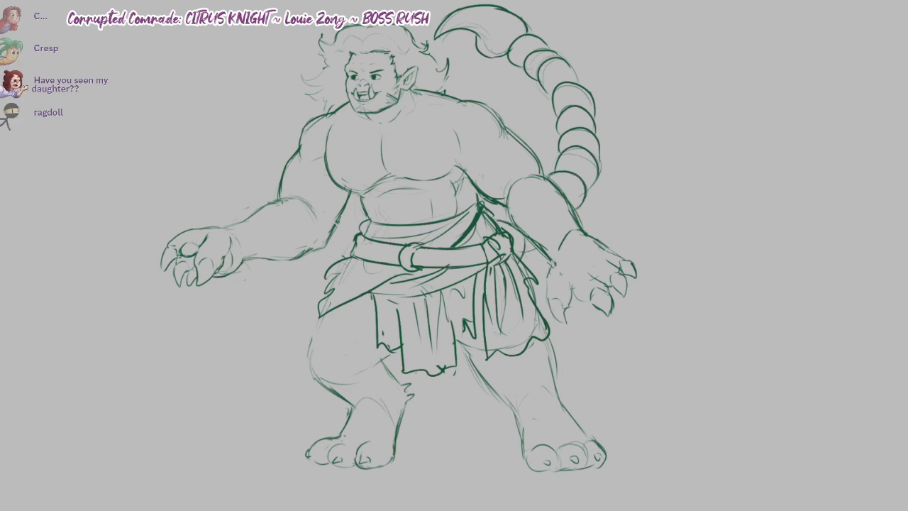
# Add muscle lines to the tail-side upper arm, open up the elbow contour and refine the underarm line
pyautogui.moveTo(490, 143)
pyautogui.mouseDown()
pyautogui.moveTo(497, 171)
pyautogui.moveTo(508, 173)
pyautogui.mouseUp()
pyautogui.hotkey('ctrl', 'z')
pyautogui.hotkey('ctrl', 'z')
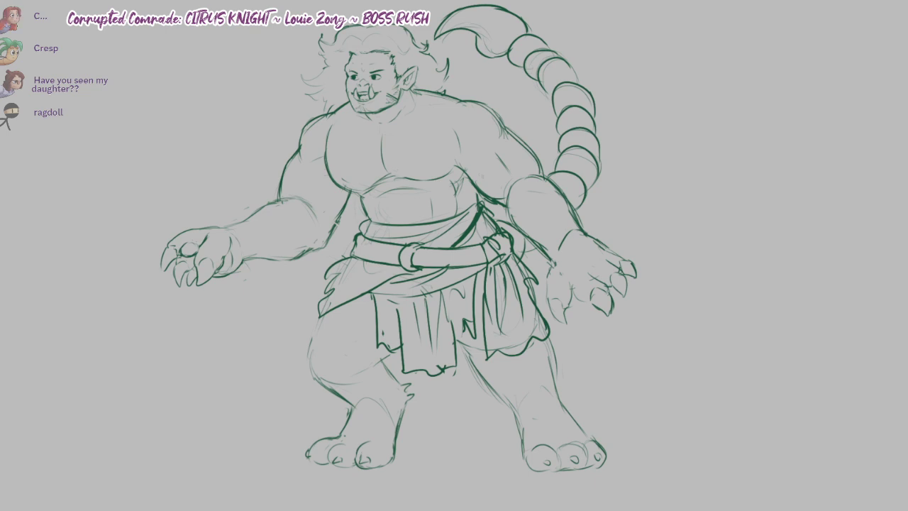
pyautogui.moveTo(509, 189); pyautogui.dragTo(522, 179)
pyautogui.hotkey('ctrl', 'z')
pyautogui.moveTo(507, 151)
pyautogui.mouseDown()
pyautogui.moveTo(519, 163)
pyautogui.moveTo(534, 157)
pyautogui.mouseUp()
pyautogui.moveTo(471, 185); pyautogui.dragTo(498, 198)
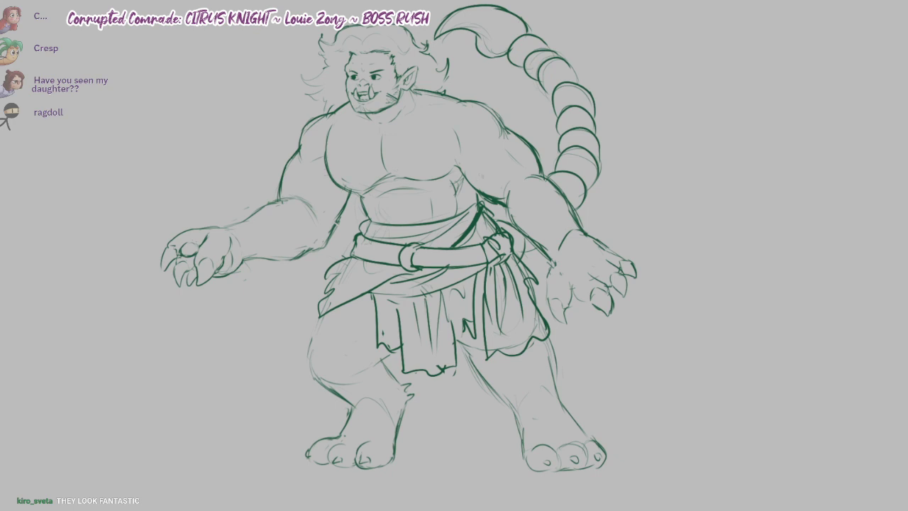
# Add pointed fur tufts along the outer contours of both legs and darken the neck line below the ear
pyautogui.moveTo(311, 319); pyautogui.dragTo(303, 375)
pyautogui.moveTo(304, 375); pyautogui.dragTo(314, 378)
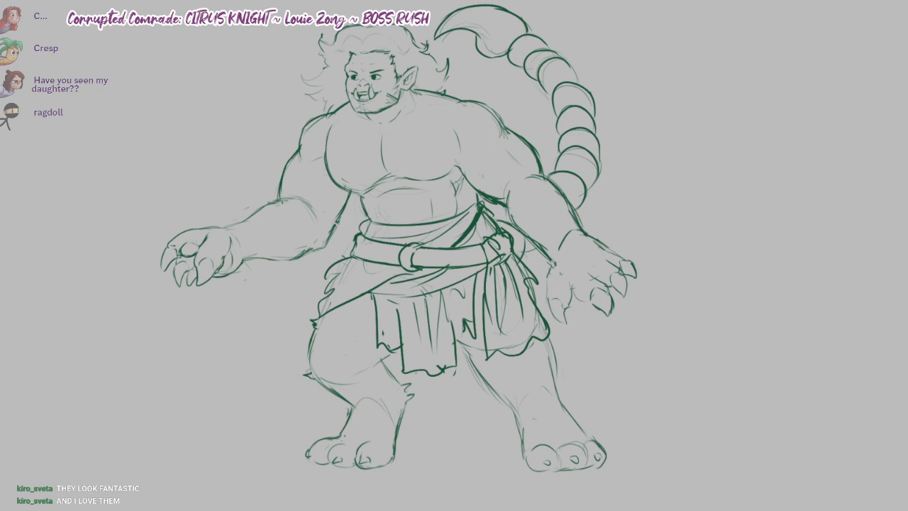
pyautogui.moveTo(549, 354); pyautogui.dragTo(551, 360)
pyautogui.moveTo(554, 358)
pyautogui.mouseDown()
pyautogui.moveTo(560, 405)
pyautogui.moveTo(569, 402)
pyautogui.mouseUp()
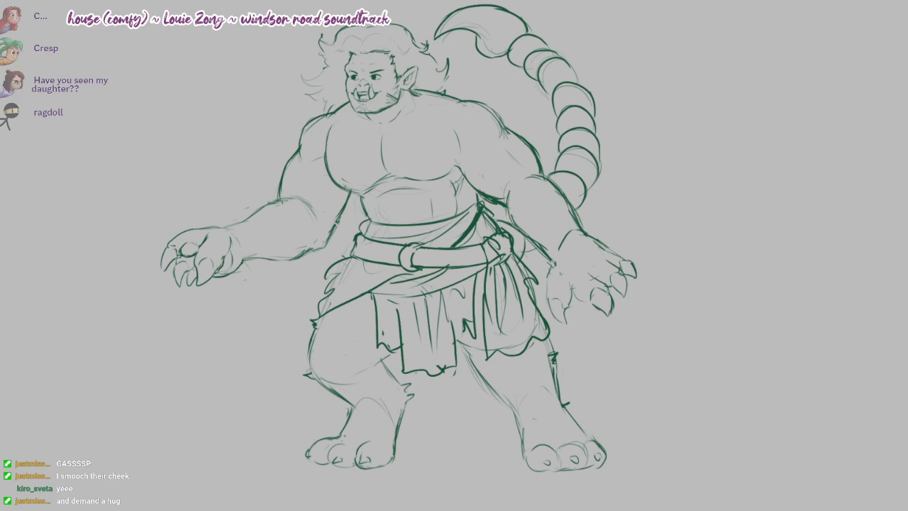
pyautogui.moveTo(411, 90); pyautogui.dragTo(422, 86)
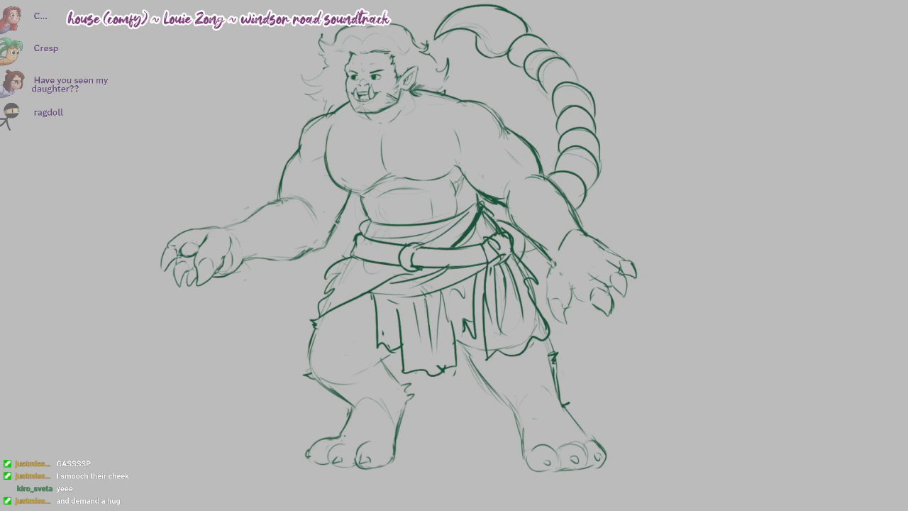